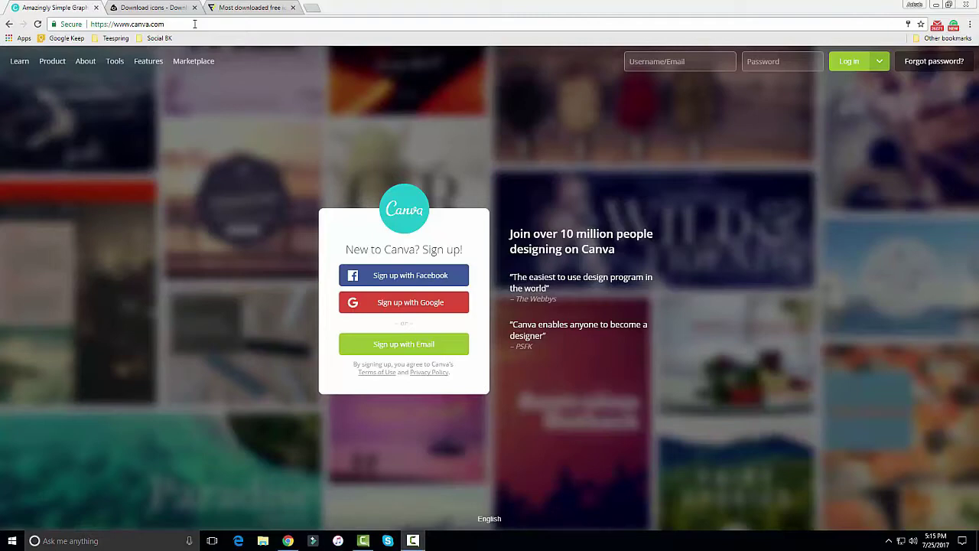
# Log in to Canva with the saved autofill account to reach the All Your Designs dashboard
pyautogui.moveTo(165, 24); pyautogui.dragTo(106, 25)
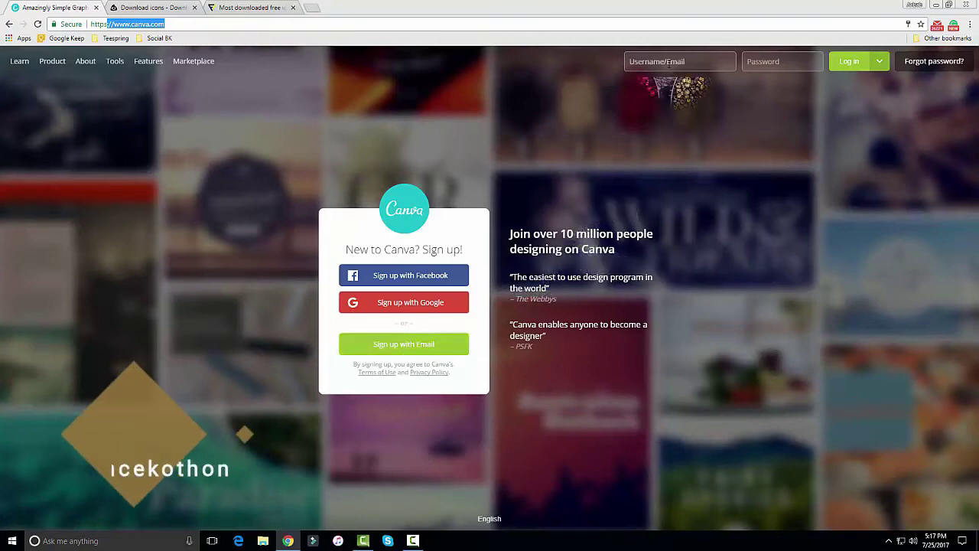
pyautogui.click(669, 62)
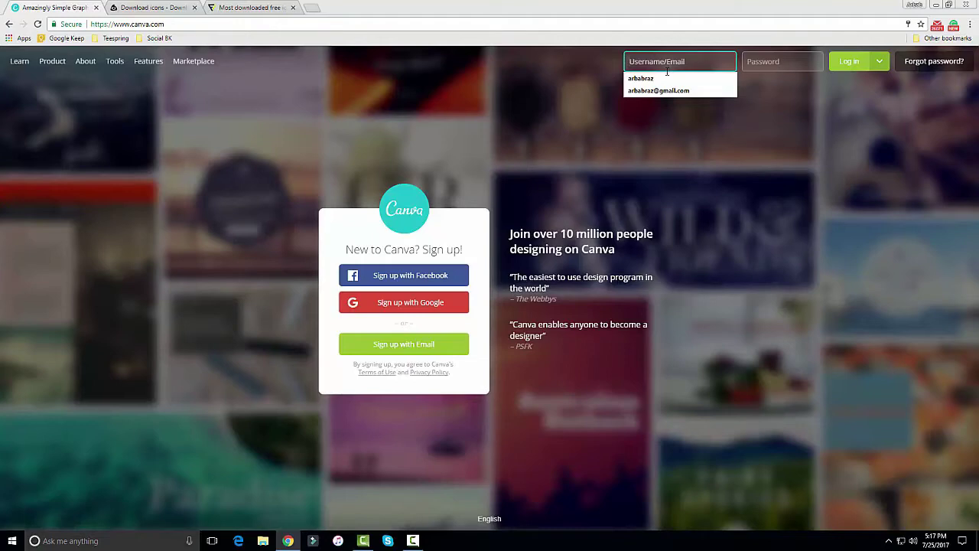
pyautogui.click(665, 78)
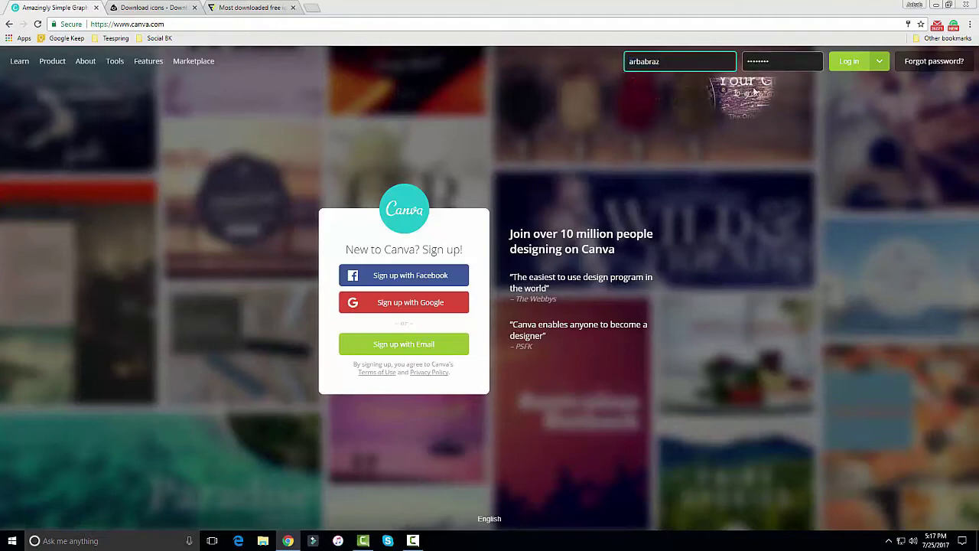
pyautogui.click(843, 62)
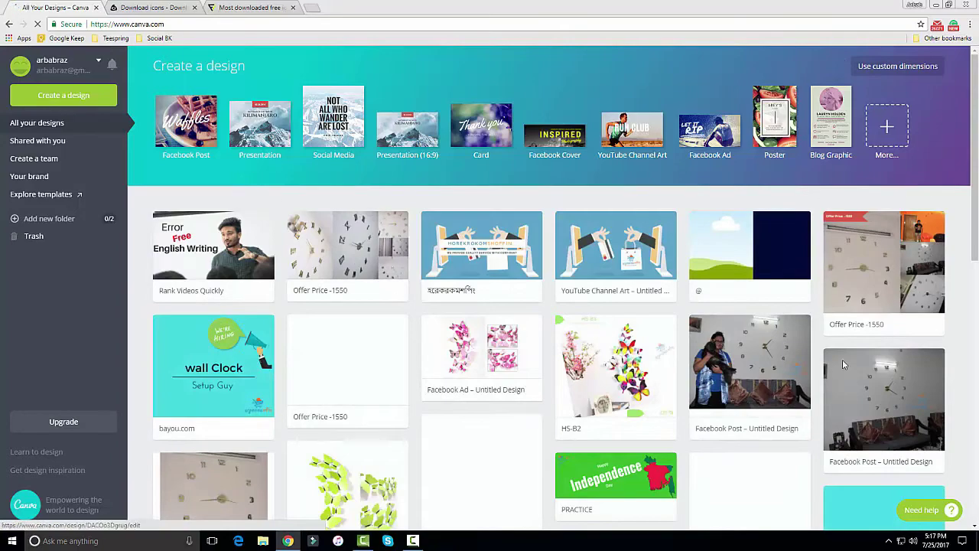
pyautogui.scroll(-3, 718, 360)
pyautogui.scroll(-2, 711, 362)
pyautogui.scroll(-2, 705, 363)
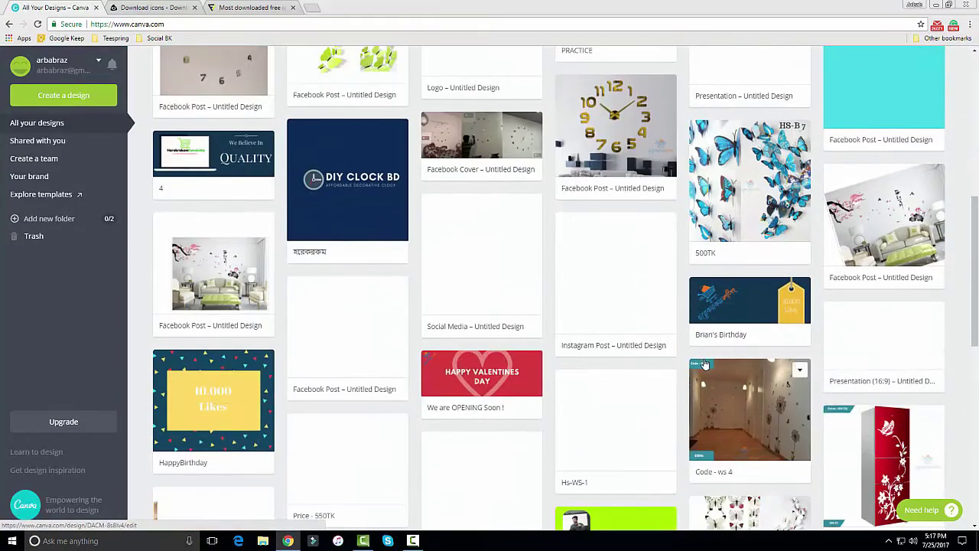
pyautogui.scroll(-3, 655, 338)
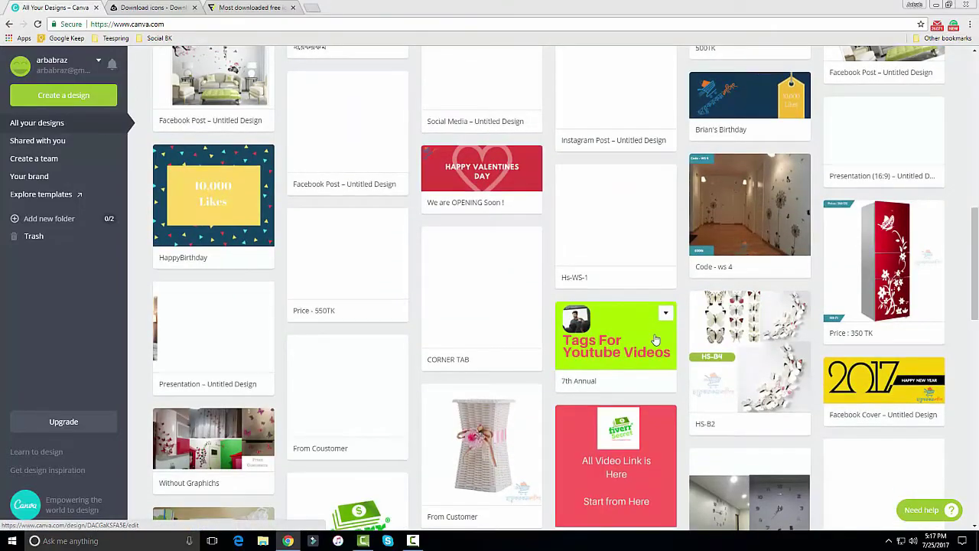
pyautogui.scroll(-3, 654, 338)
pyautogui.scroll(-4, 654, 338)
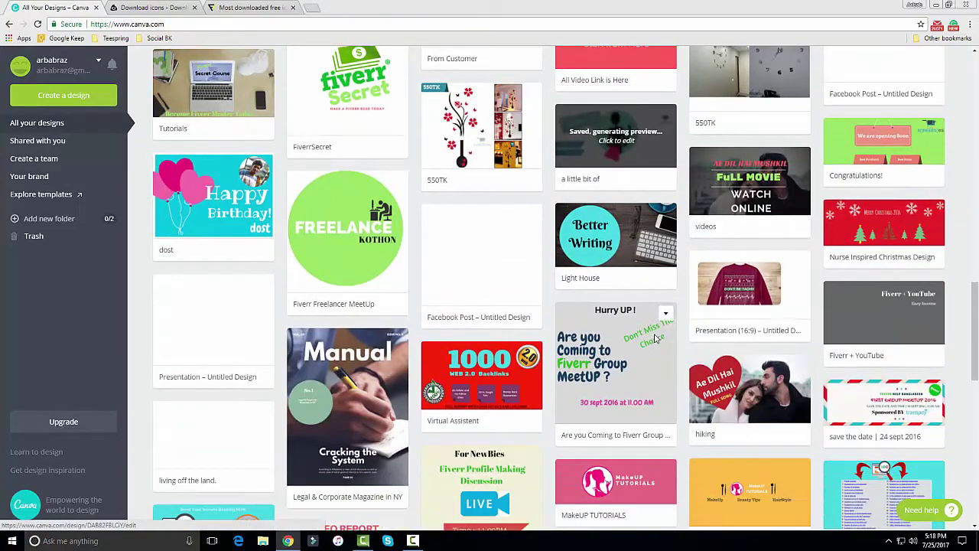
pyautogui.scroll(3, 655, 338)
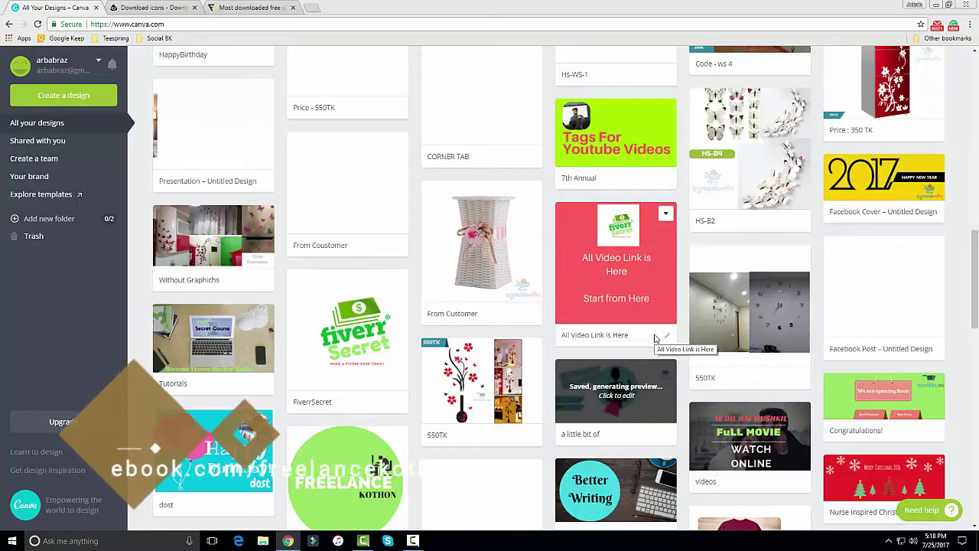
pyautogui.scroll(1, 655, 338)
pyautogui.scroll(3, 653, 336)
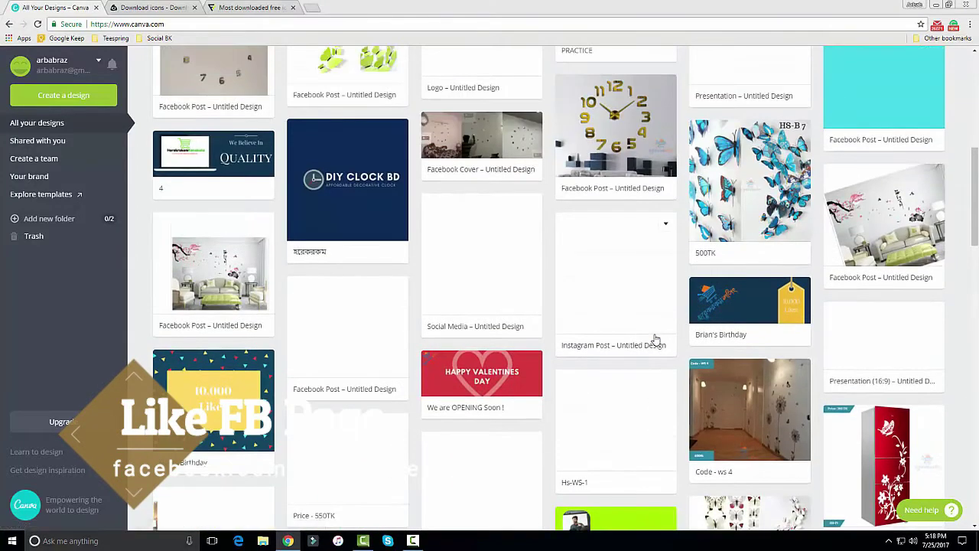
pyautogui.scroll(3, 655, 338)
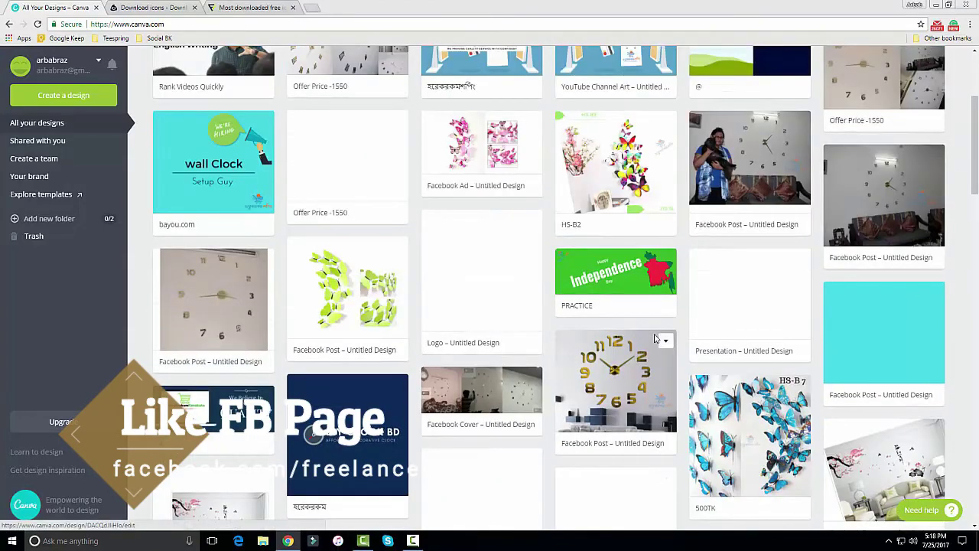
pyautogui.scroll(3, 655, 338)
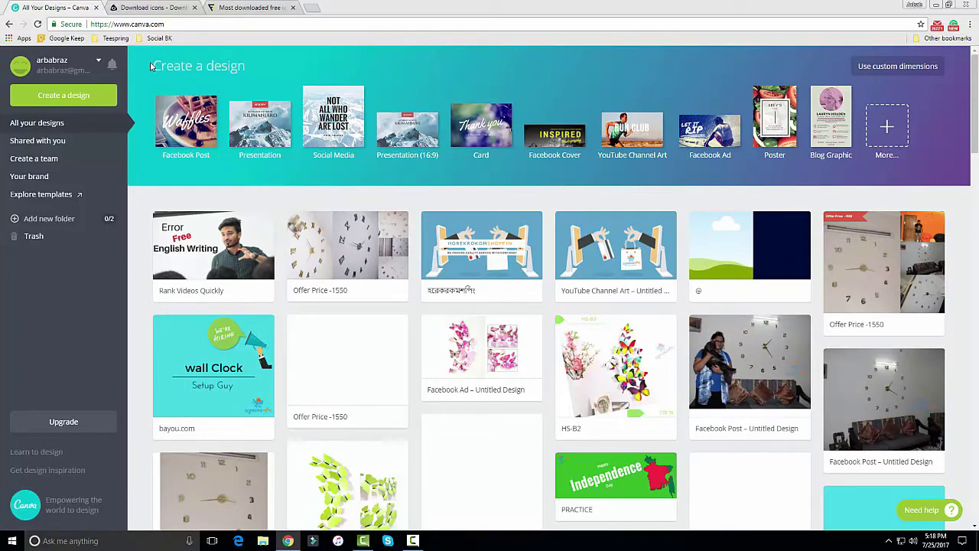
pyautogui.moveTo(221, 66); pyautogui.dragTo(264, 72)
# Create a new 500 × 500 px Logo design from the full design-type catalogue
pyautogui.click(264, 71)
pyautogui.click(887, 130)
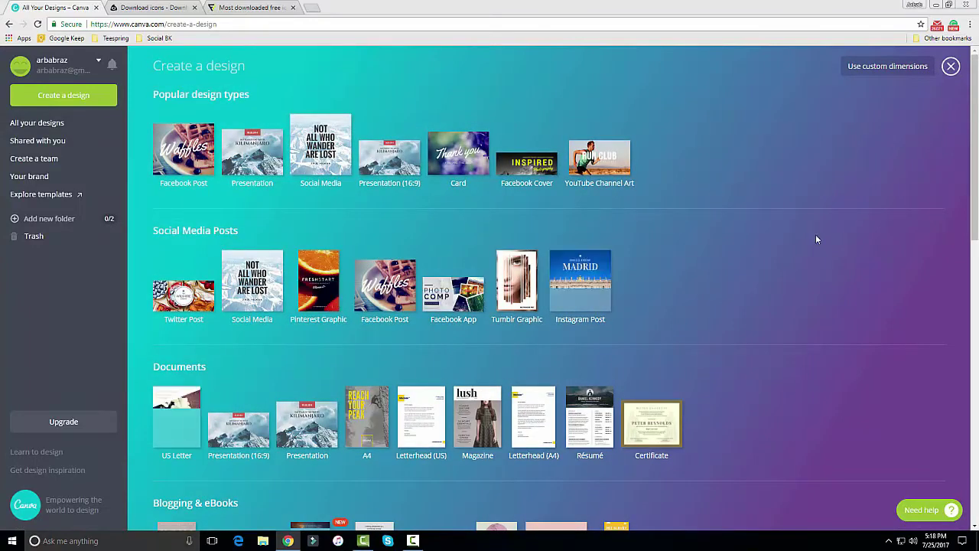
pyautogui.scroll(-2, 816, 238)
pyautogui.scroll(-2, 815, 236)
pyautogui.scroll(-2, 816, 237)
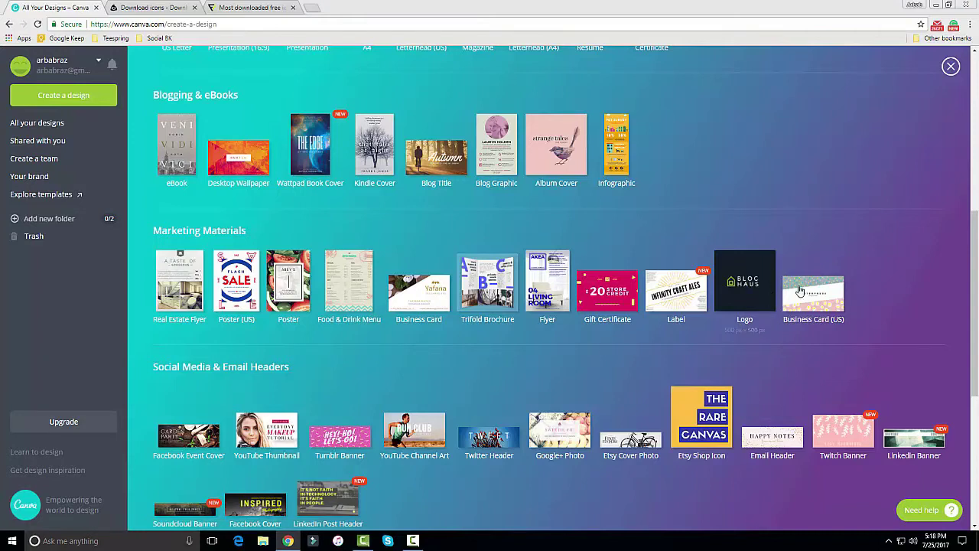
pyautogui.click(748, 283)
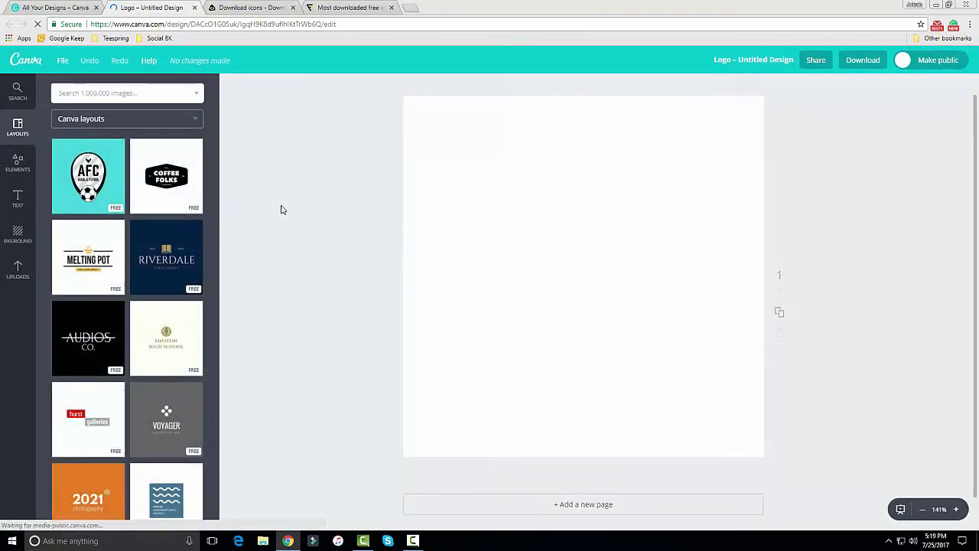
pyautogui.moveTo(166, 256)
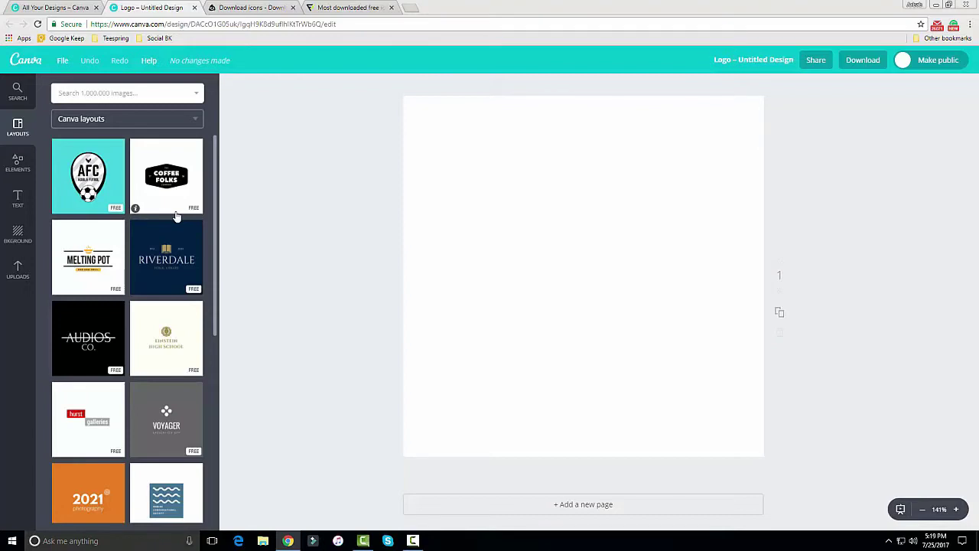
pyautogui.scroll(-1, 176, 217)
pyautogui.scroll(-2, 176, 218)
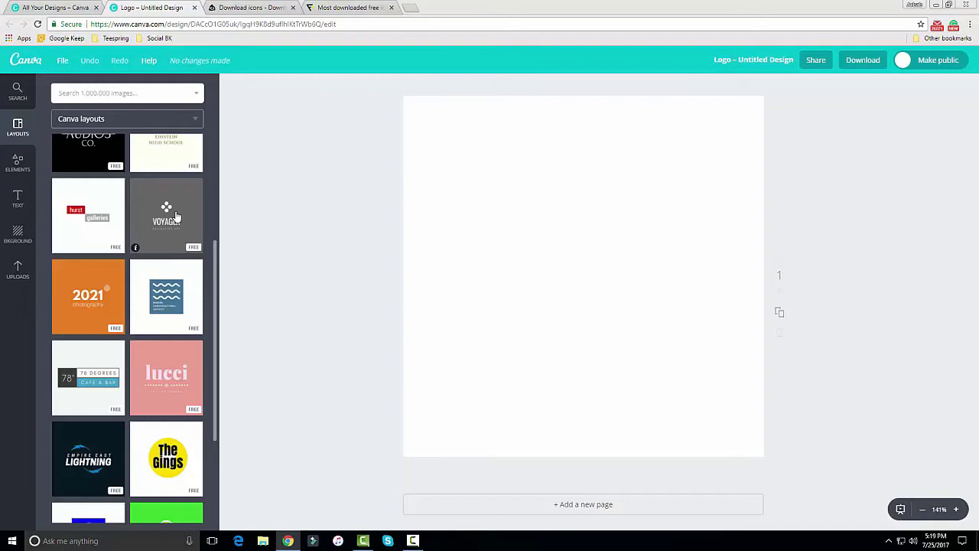
pyautogui.scroll(-2, 169, 229)
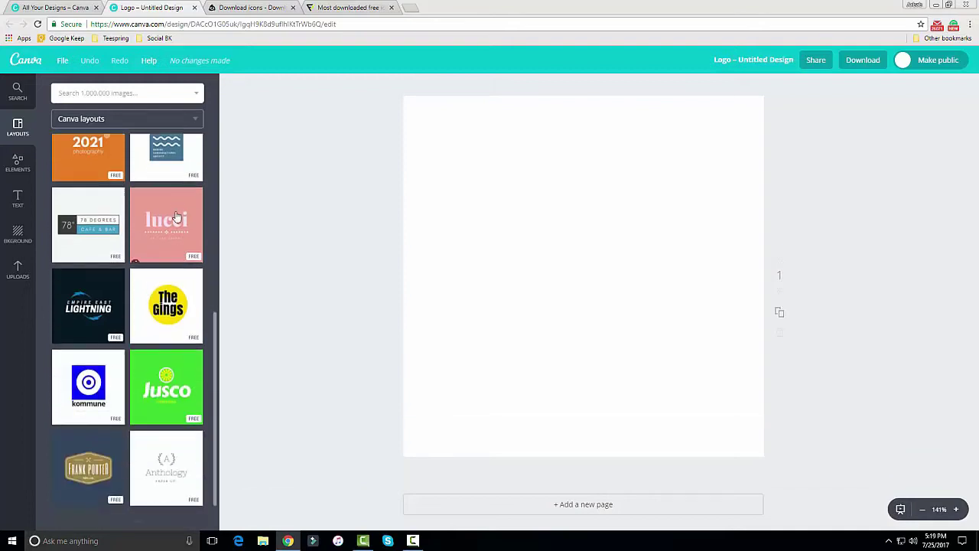
pyautogui.scroll(-1, 159, 283)
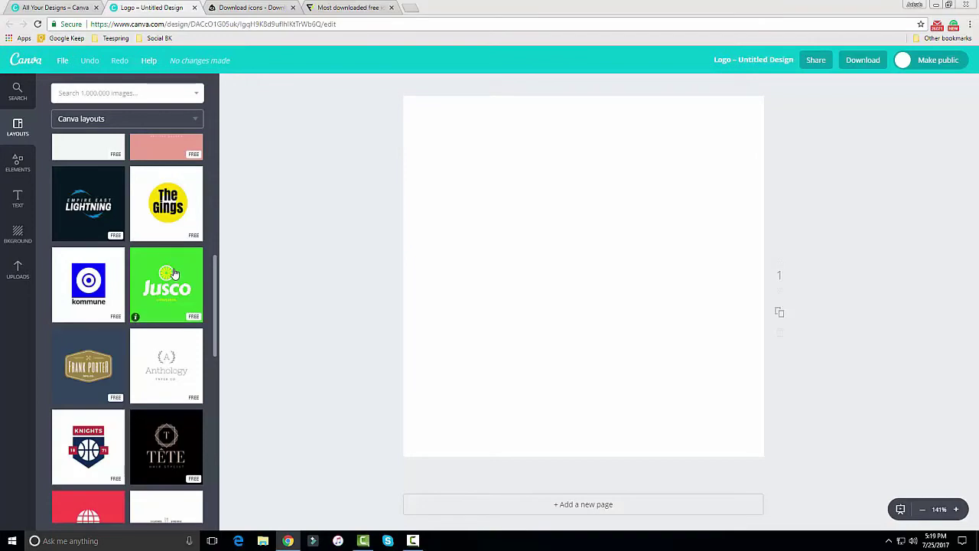
pyautogui.scroll(-2, 168, 275)
pyautogui.scroll(-1, 153, 277)
pyautogui.scroll(-1, 141, 278)
pyautogui.scroll(-2, 139, 280)
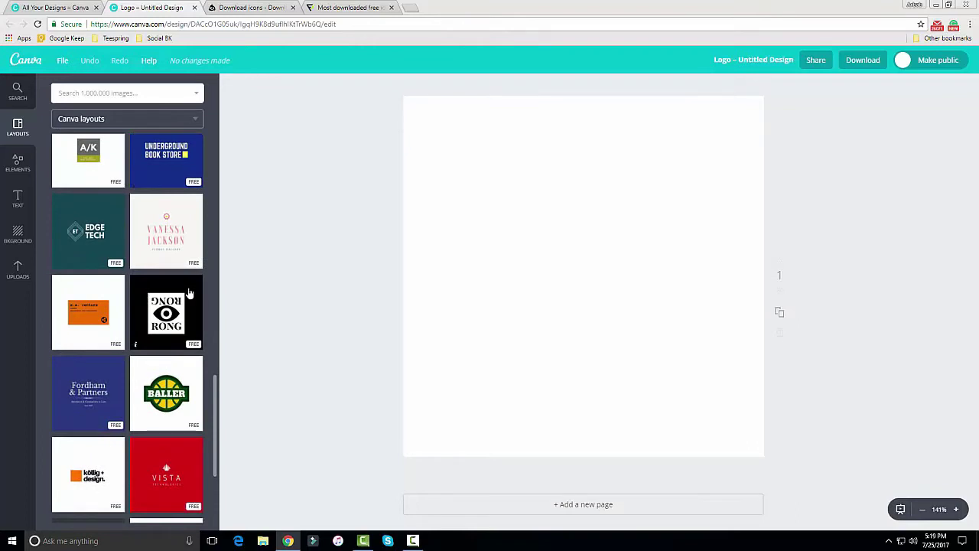
pyautogui.scroll(-2, 188, 291)
pyautogui.scroll(-1, 182, 291)
pyautogui.scroll(-1, 176, 291)
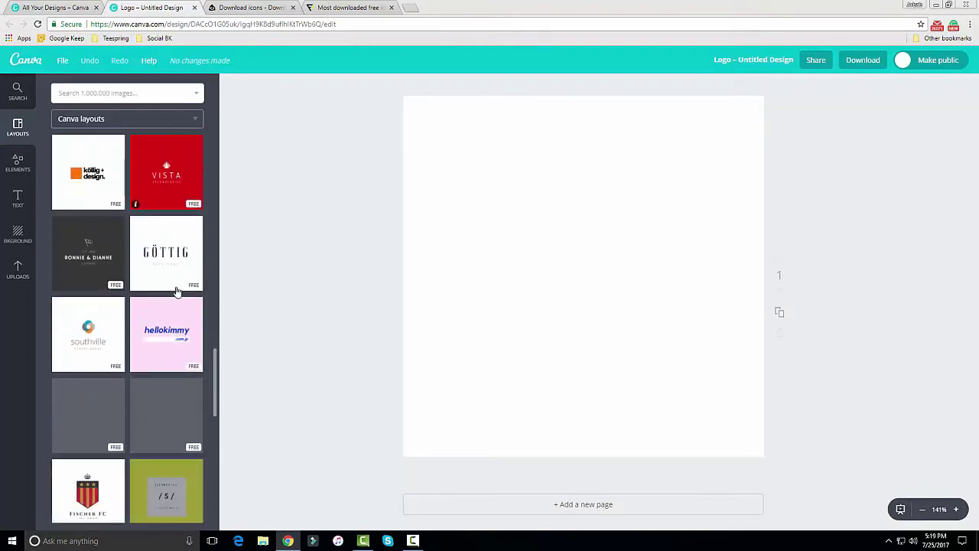
pyautogui.scroll(-2, 191, 288)
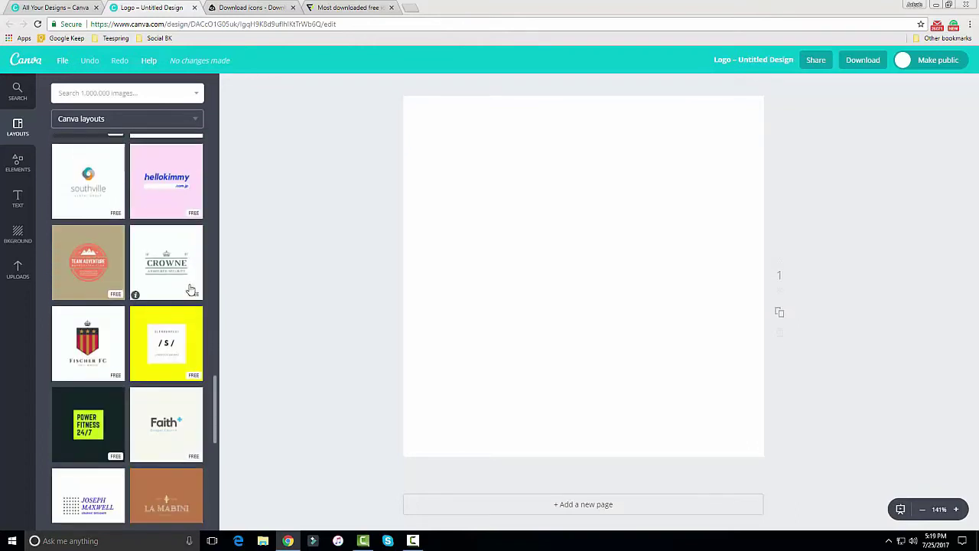
pyautogui.scroll(-2, 163, 285)
pyautogui.scroll(-1, 163, 284)
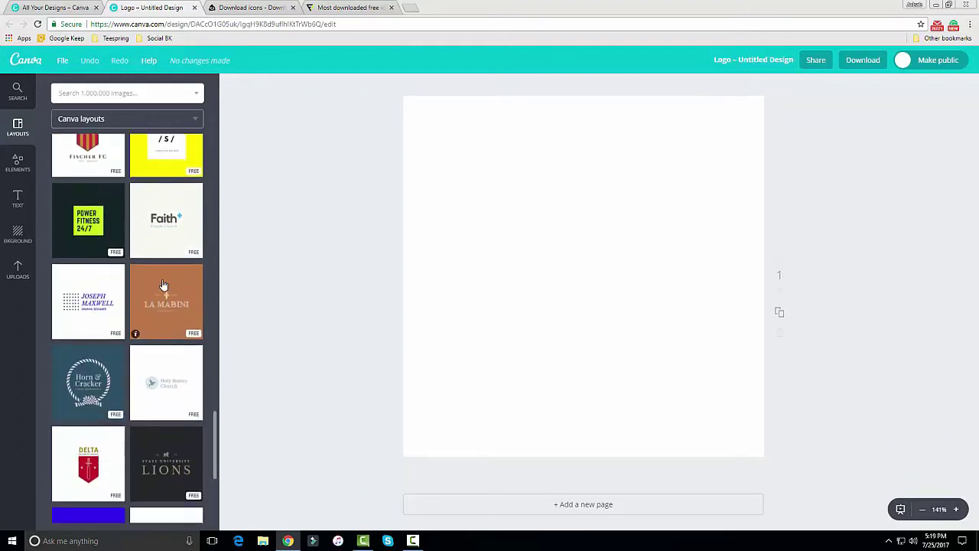
pyautogui.scroll(-2, 163, 242)
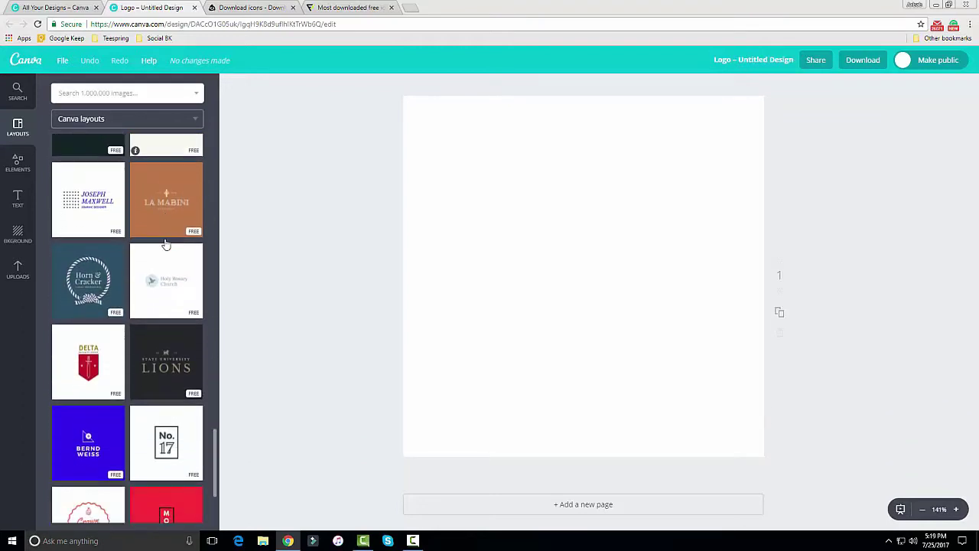
pyautogui.scroll(-1, 165, 243)
pyautogui.scroll(-1, 165, 243)
pyautogui.scroll(-3, 176, 258)
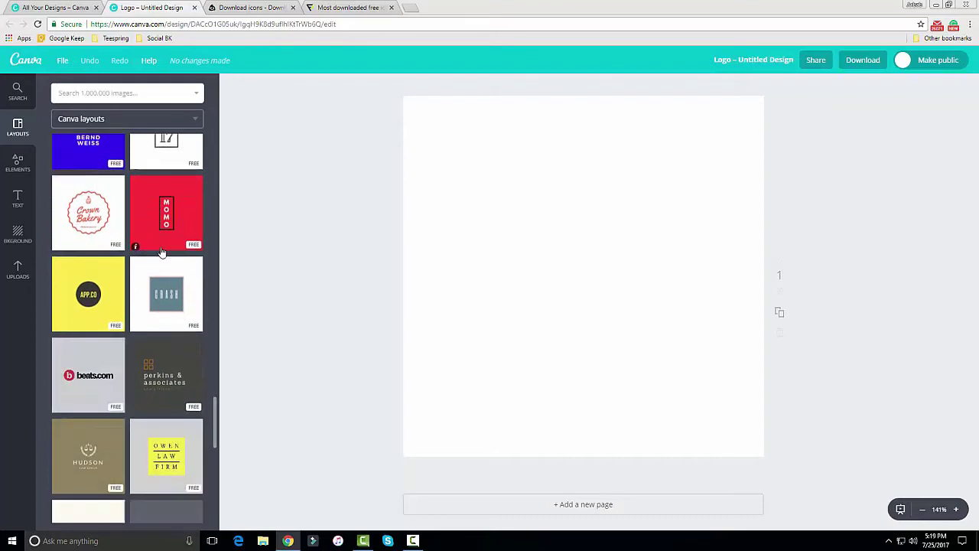
pyautogui.scroll(-2, 171, 268)
pyautogui.scroll(-2, 163, 268)
pyautogui.scroll(-1, 164, 269)
pyautogui.scroll(-1, 164, 269)
pyautogui.scroll(-1, 164, 268)
pyautogui.scroll(-2, 163, 269)
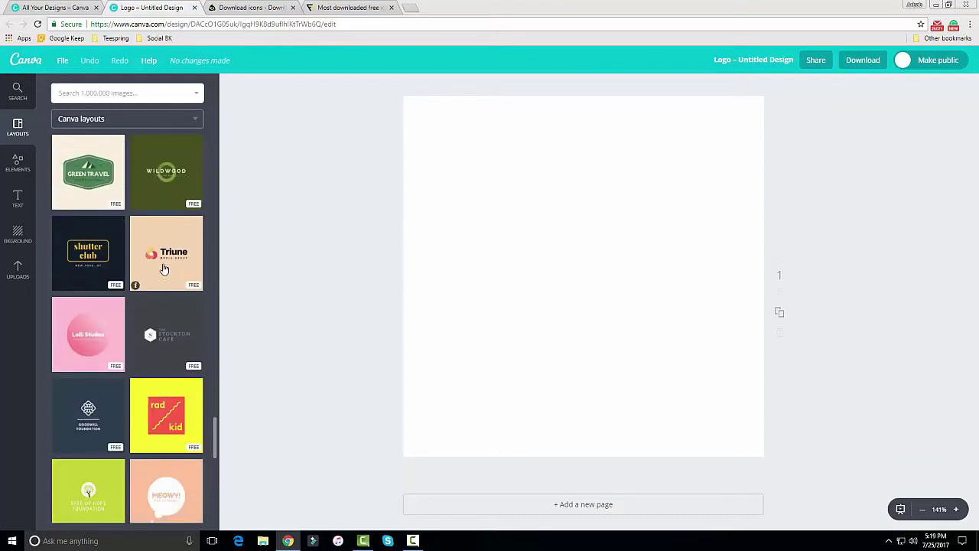
pyautogui.scroll(-1, 164, 268)
pyautogui.scroll(2, 146, 292)
pyautogui.scroll(3, 145, 293)
pyautogui.scroll(3, 145, 294)
pyautogui.scroll(3, 146, 294)
pyautogui.scroll(3, 146, 293)
pyautogui.scroll(2, 145, 294)
pyautogui.scroll(2, 146, 293)
pyautogui.scroll(2, 146, 294)
pyautogui.scroll(2, 145, 294)
pyautogui.scroll(2, 146, 294)
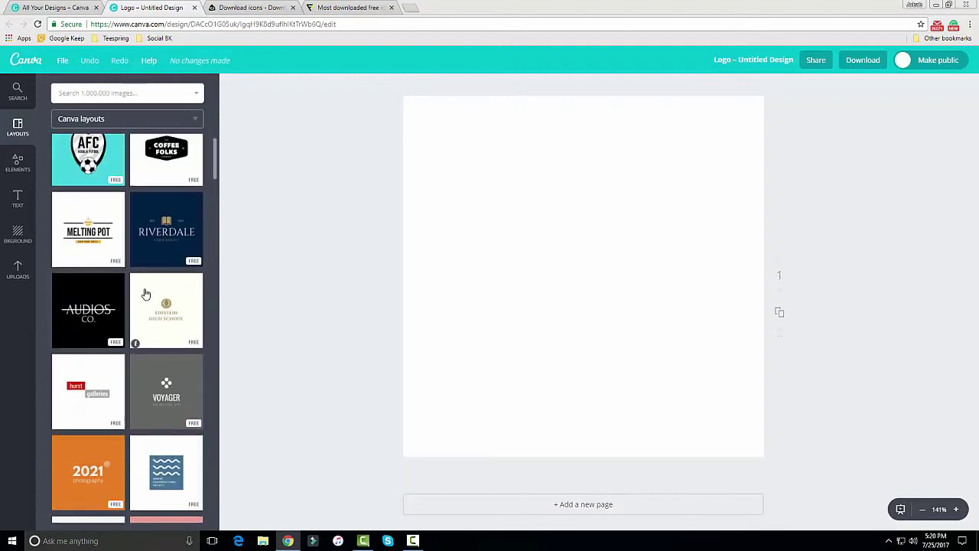
pyautogui.scroll(-4, 135, 313)
pyautogui.scroll(-2, 138, 329)
pyautogui.scroll(-2, 176, 310)
pyautogui.scroll(2, 178, 312)
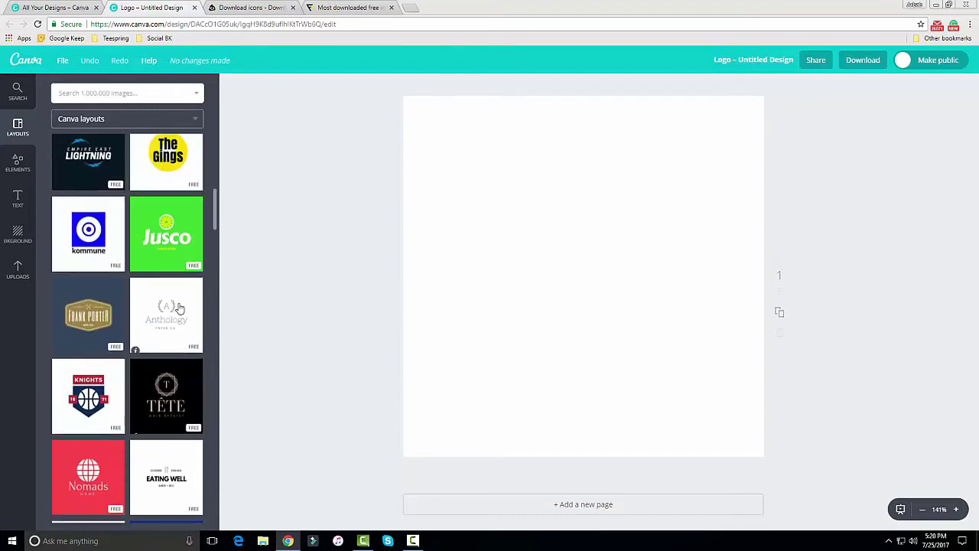
pyautogui.scroll(-1, 179, 315)
pyautogui.scroll(-3, 180, 315)
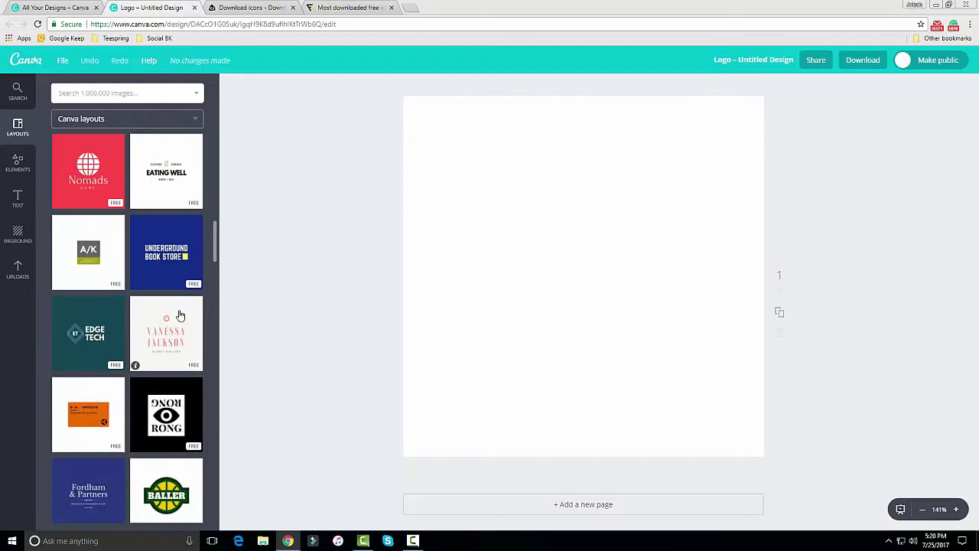
pyautogui.scroll(-2, 180, 316)
pyautogui.scroll(-2, 179, 315)
pyautogui.scroll(-2, 180, 314)
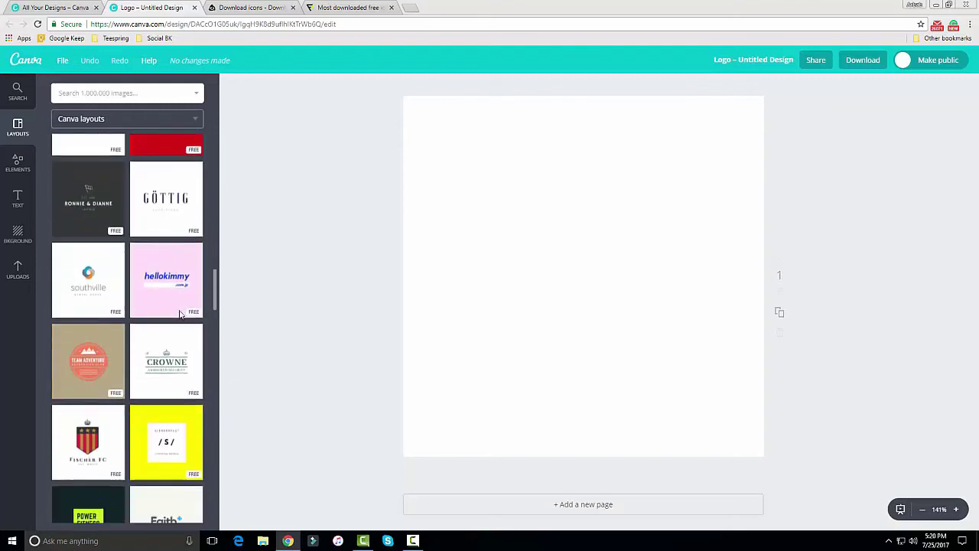
pyautogui.scroll(-1, 180, 313)
pyautogui.scroll(-1, 180, 314)
pyautogui.scroll(-2, 179, 314)
pyautogui.scroll(-1, 180, 315)
pyautogui.scroll(-1, 180, 315)
pyautogui.scroll(-2, 179, 315)
pyautogui.scroll(-2, 180, 315)
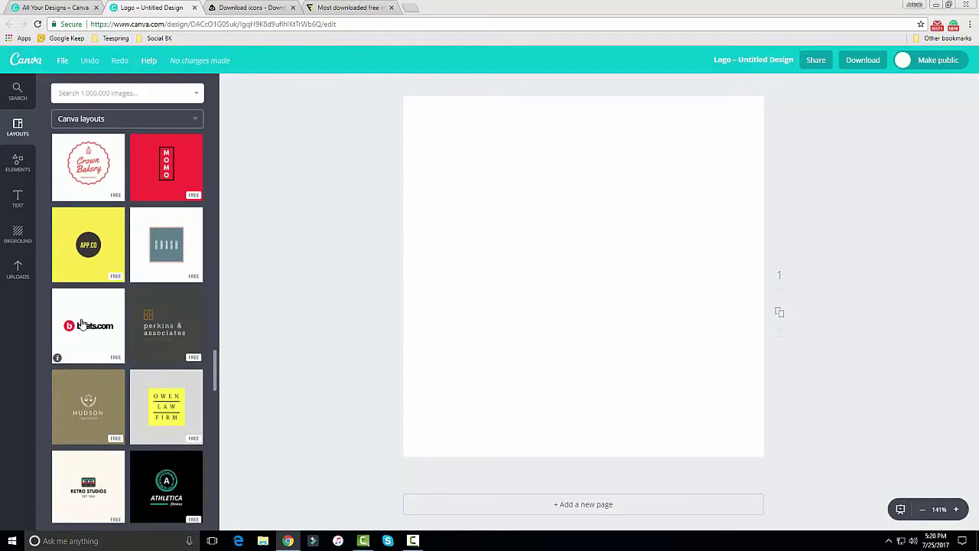
# Drag the free beats.com layout onto the logo page and select its wordmark text
pyautogui.moveTo(88, 325)
pyautogui.moveTo(82, 325); pyautogui.dragTo(576, 282)
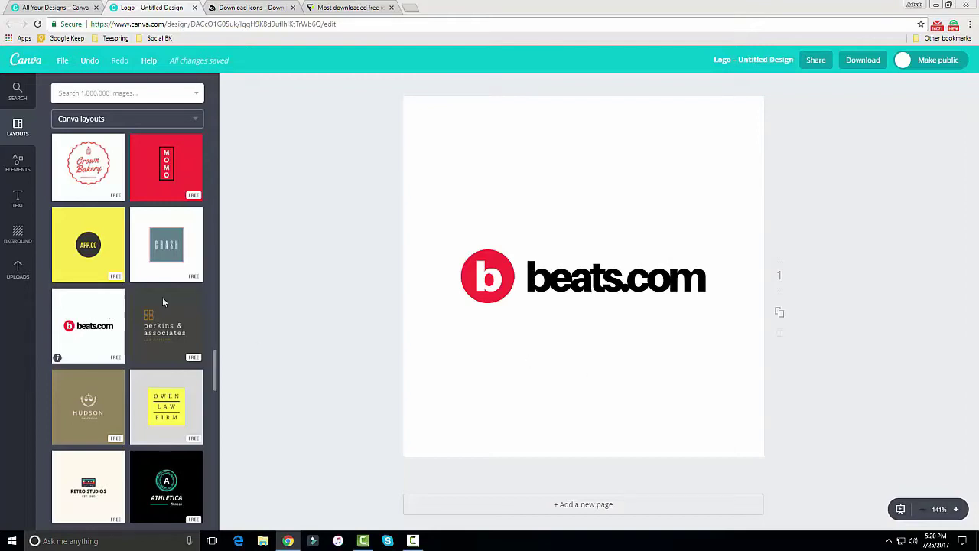
pyautogui.moveTo(166, 325)
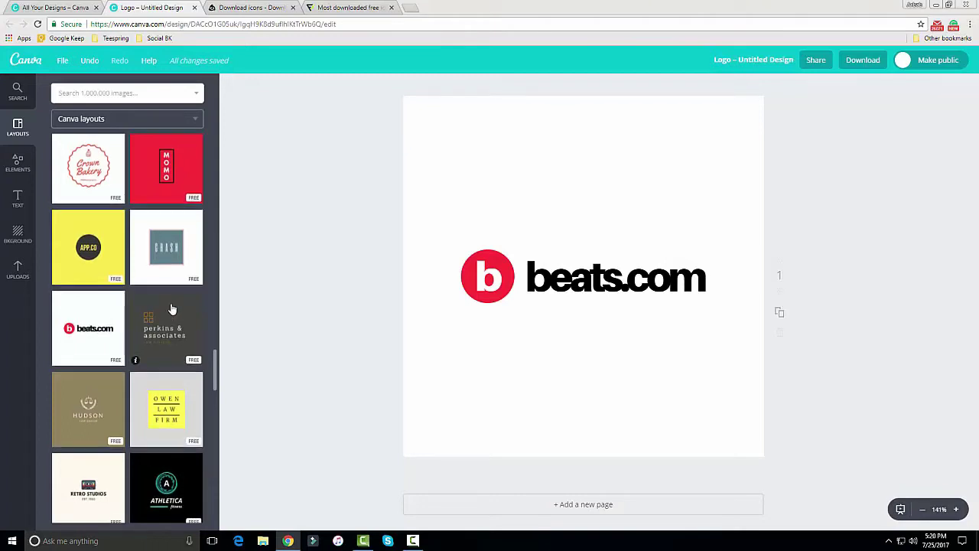
pyautogui.scroll(2, 161, 313)
pyautogui.scroll(2, 160, 314)
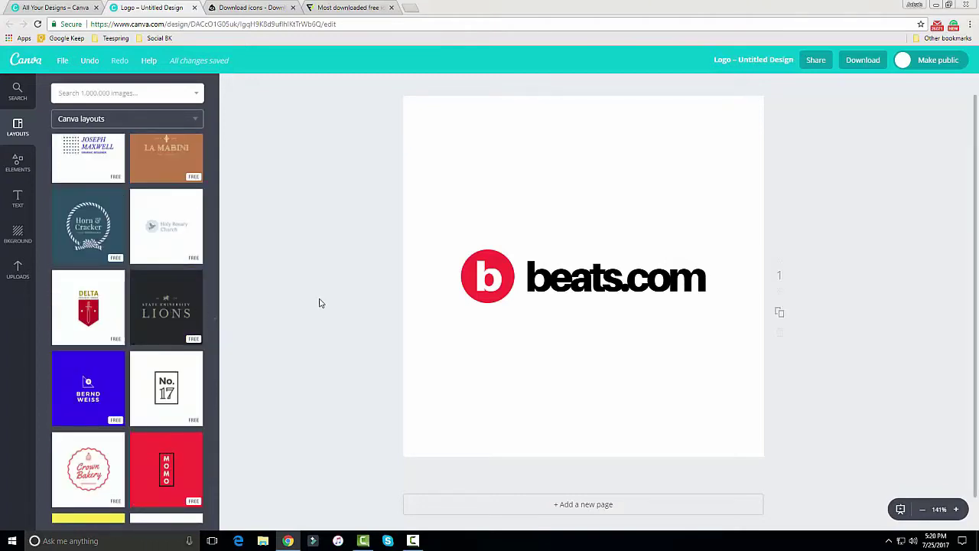
pyautogui.scroll(-3, 126, 306)
pyautogui.scroll(-1, 127, 306)
pyautogui.scroll(-1, 127, 306)
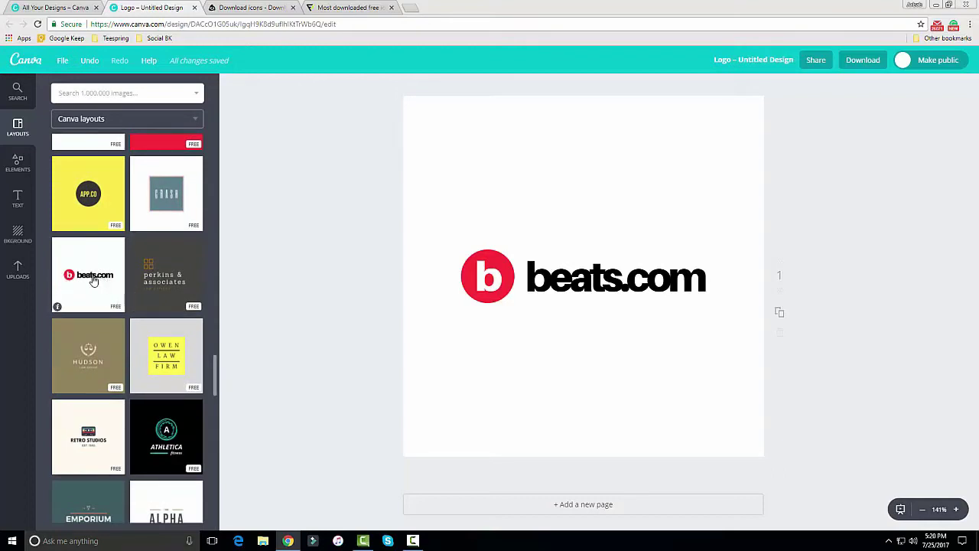
pyautogui.moveTo(99, 281); pyautogui.dragTo(686, 296)
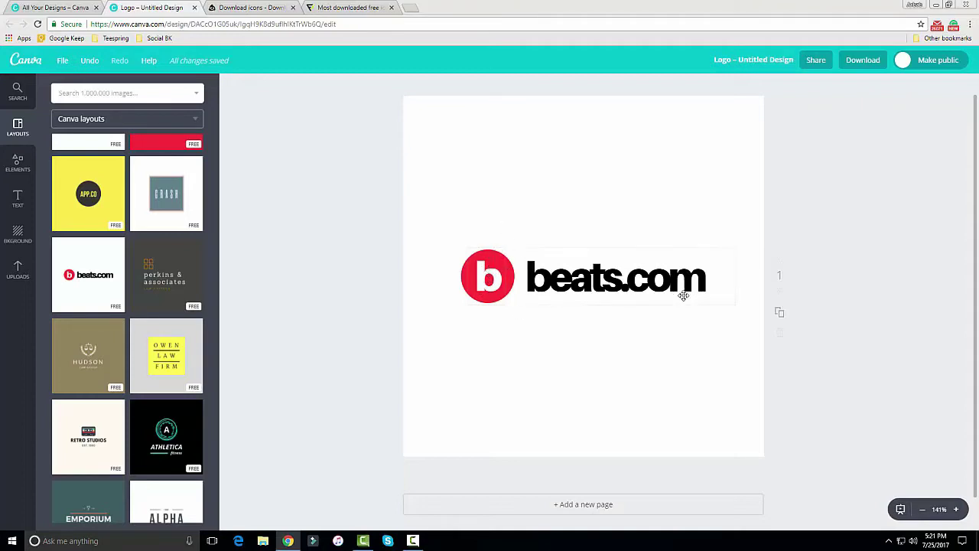
pyautogui.click(704, 274)
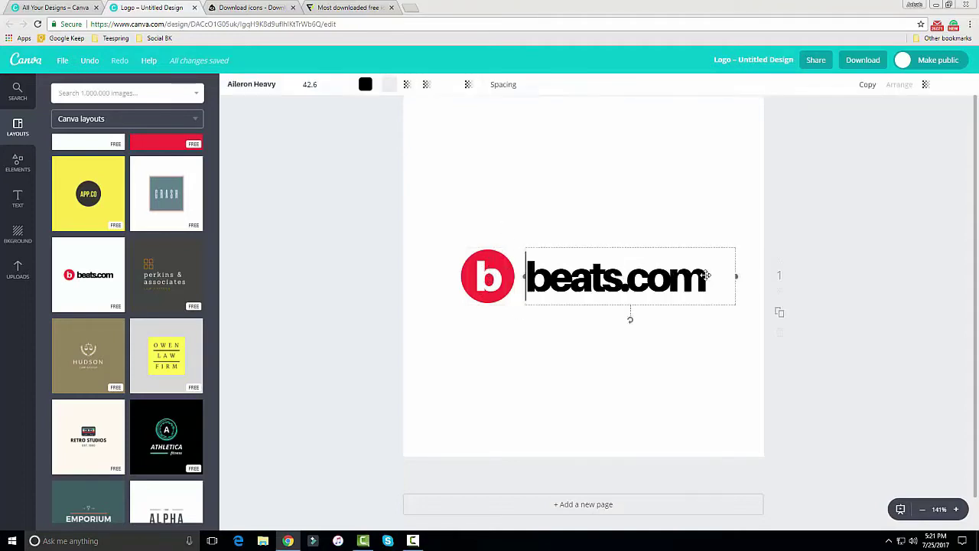
# Deselect the beats.com text and switch to the Iconfinder download-icons tab
pyautogui.click(656, 211)
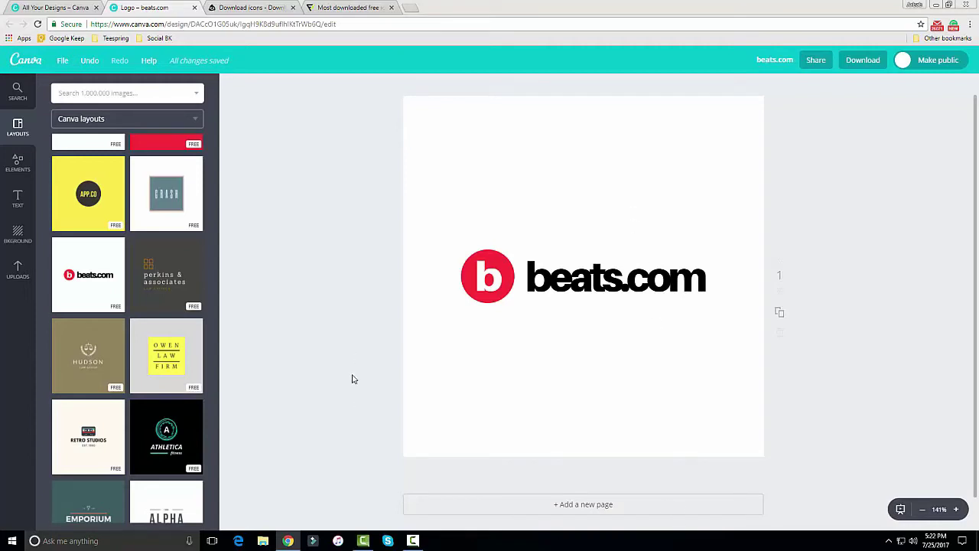
pyautogui.click(277, 8)
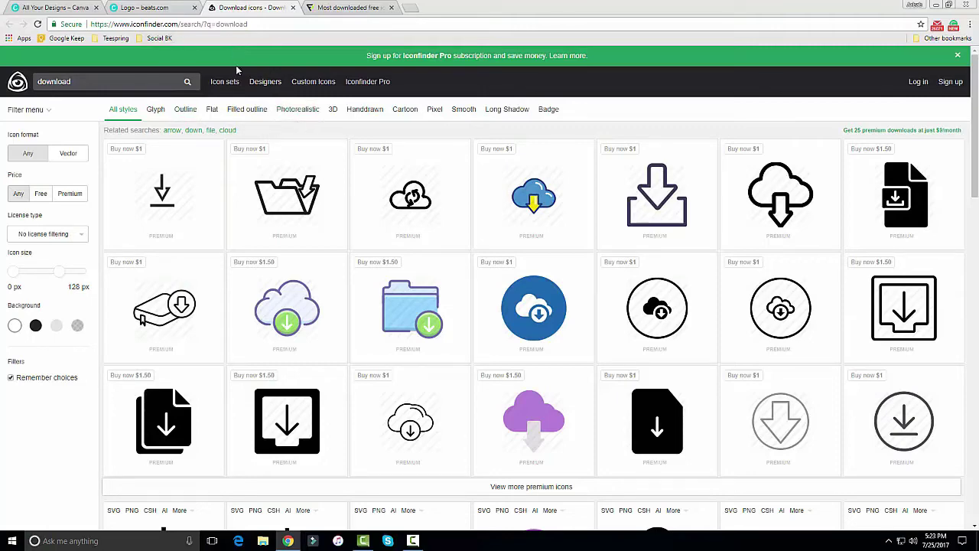
# Glance at Flaticon's most-downloaded icons, then scroll through Iconfinder's download icon results
pyautogui.click(344, 9)
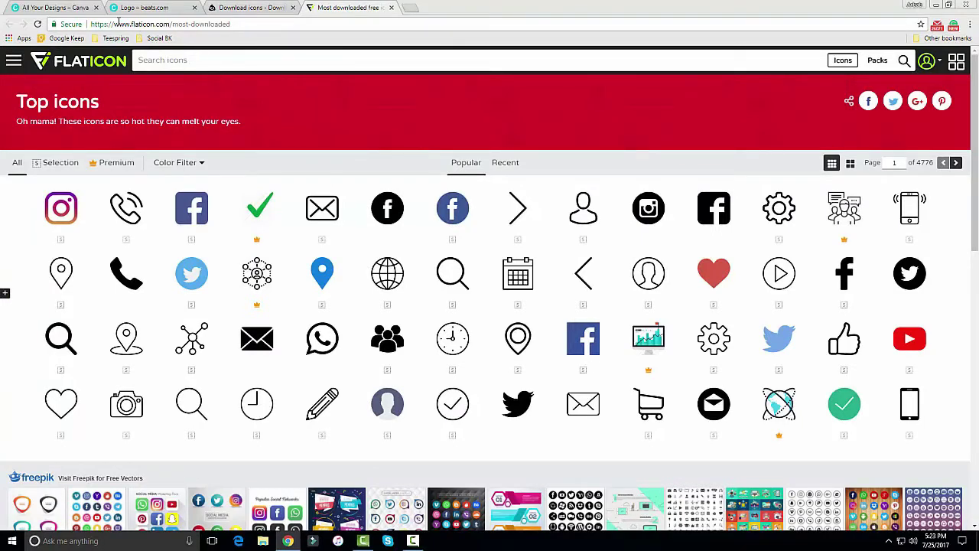
pyautogui.click(240, 6)
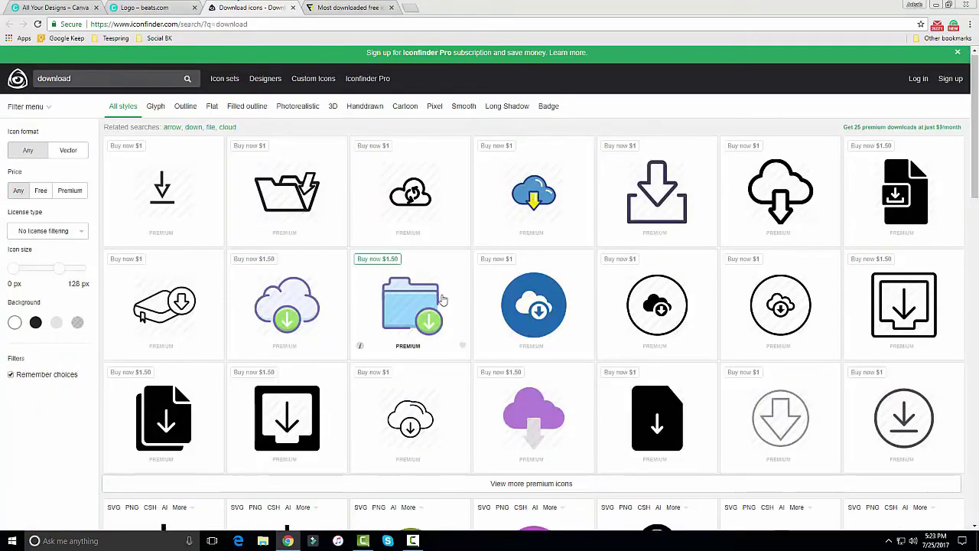
pyautogui.scroll(-3, 536, 337)
pyautogui.scroll(-3, 765, 382)
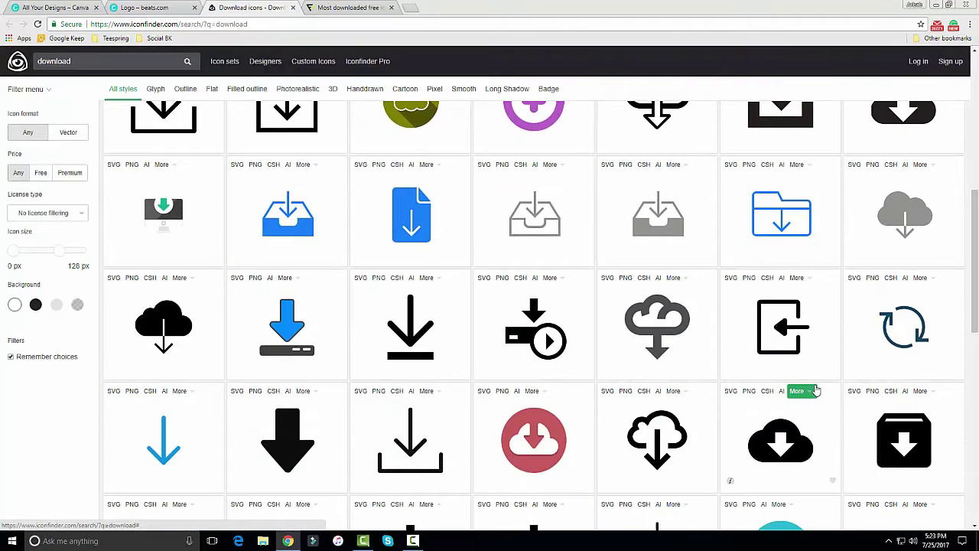
pyautogui.scroll(3, 764, 398)
pyautogui.scroll(3, 681, 405)
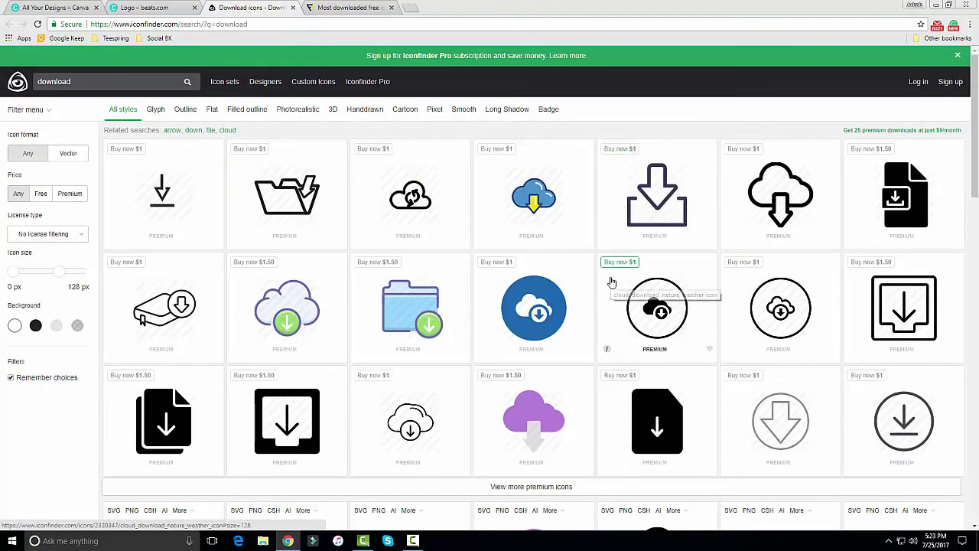
pyautogui.scroll(-1, 608, 290)
pyautogui.scroll(-1, 600, 293)
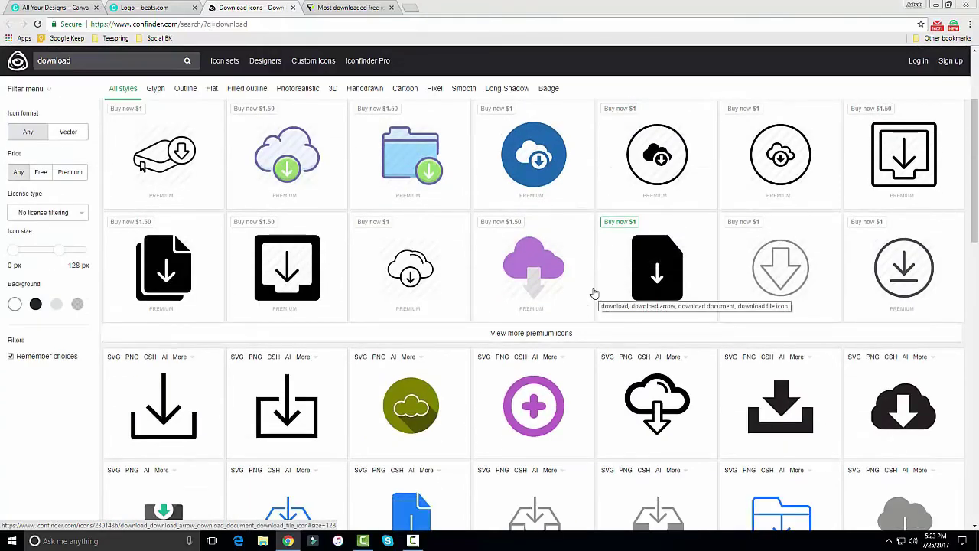
pyautogui.scroll(2, 600, 292)
# Replace the 'download' query in Iconfinder's search box with 'freelance'
pyautogui.click(79, 78)
pyautogui.press('BackSpace')
pyautogui.press('BackSpace')
pyautogui.press('BackSpace')
pyautogui.press('BackSpace')
pyautogui.press('BackSpace')
pyautogui.press('BackSpace')
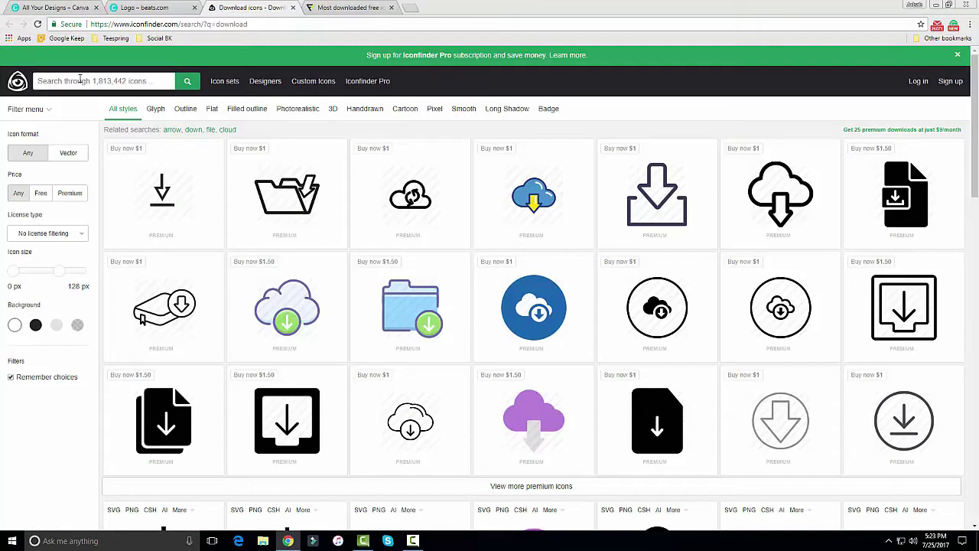
pyautogui.write('freelance')
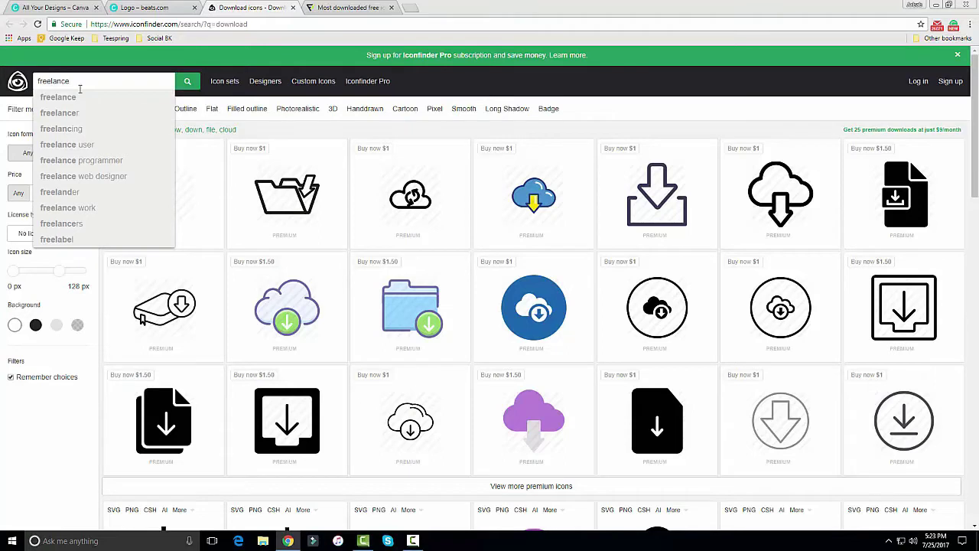
# Search Iconfinder for 'freelance' and scroll through the icon results
pyautogui.click(58, 97)
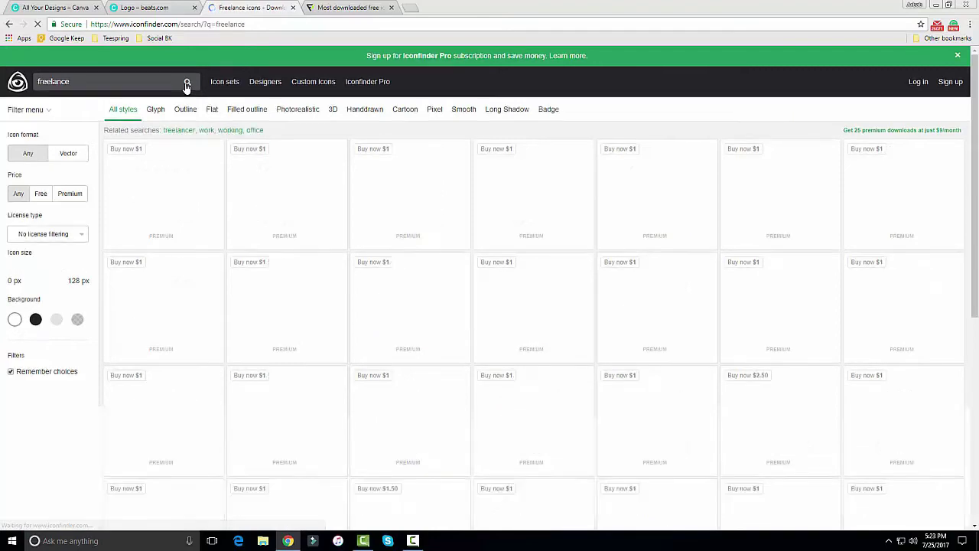
pyautogui.scroll(-3, 467, 275)
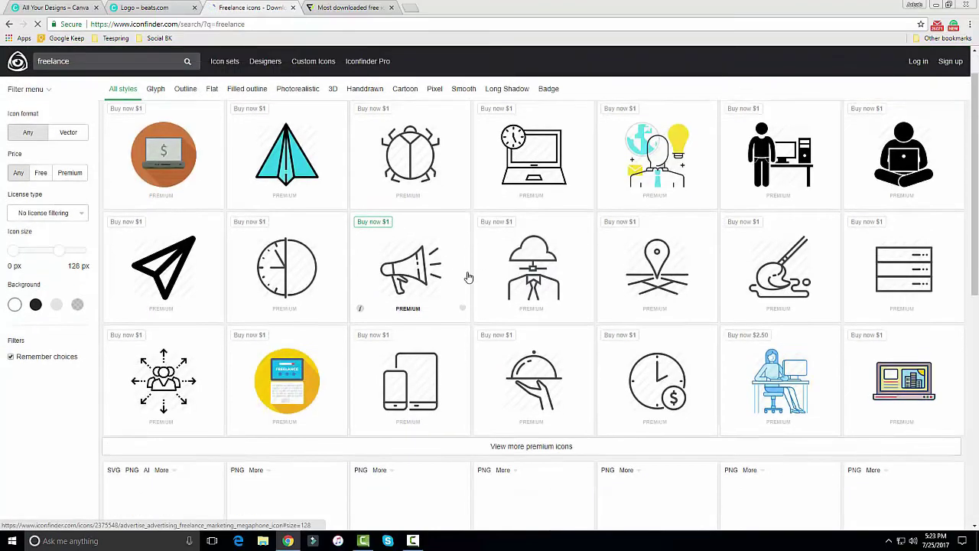
pyautogui.scroll(-2, 466, 277)
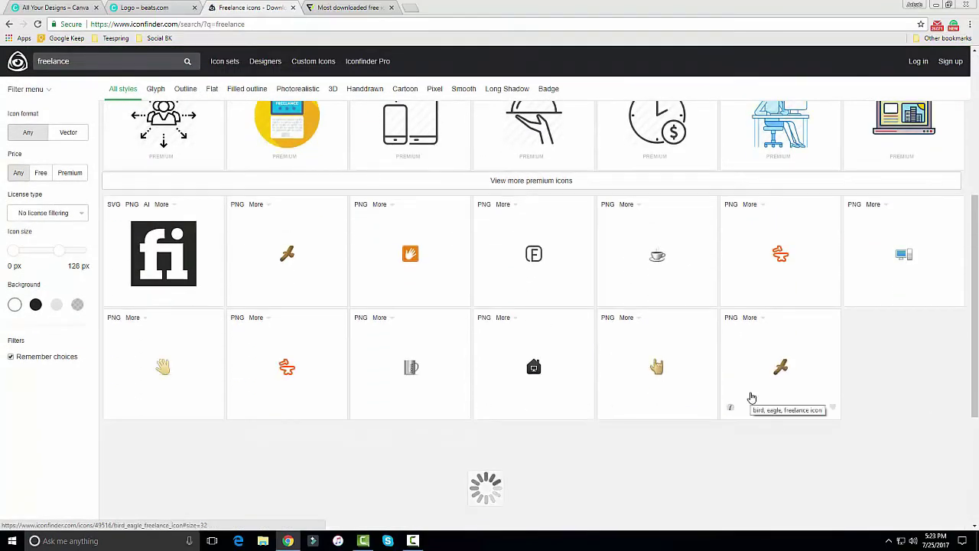
pyautogui.scroll(-2, 349, 316)
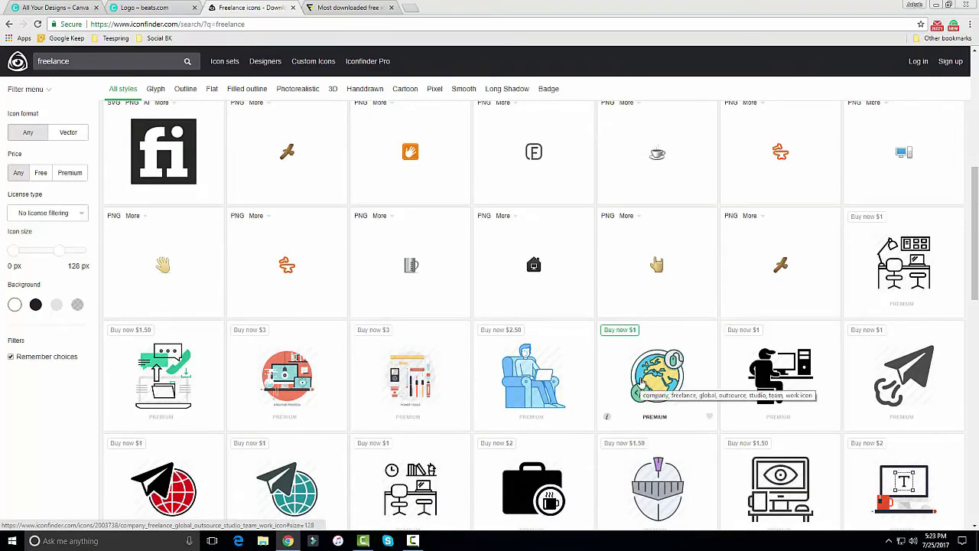
pyautogui.scroll(1, 535, 345)
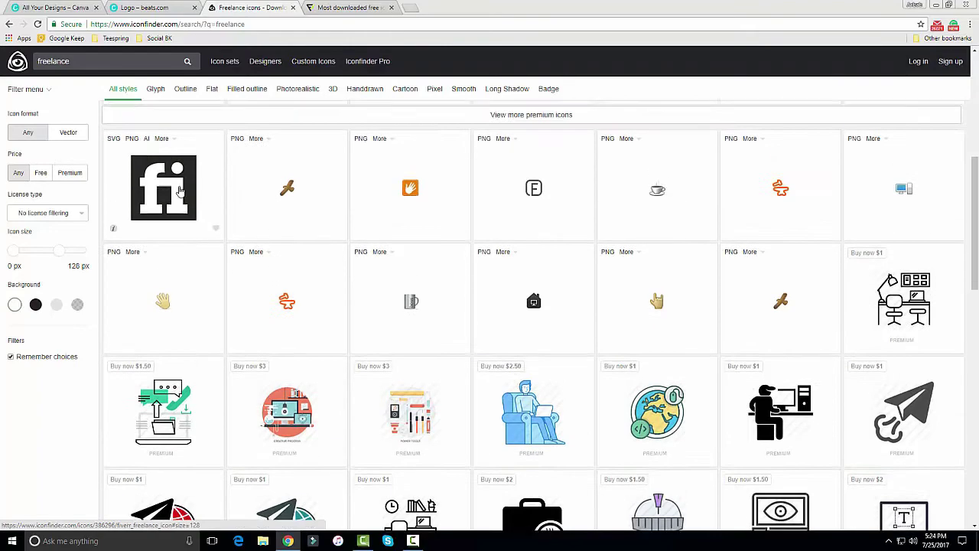
pyautogui.scroll(-2, 458, 211)
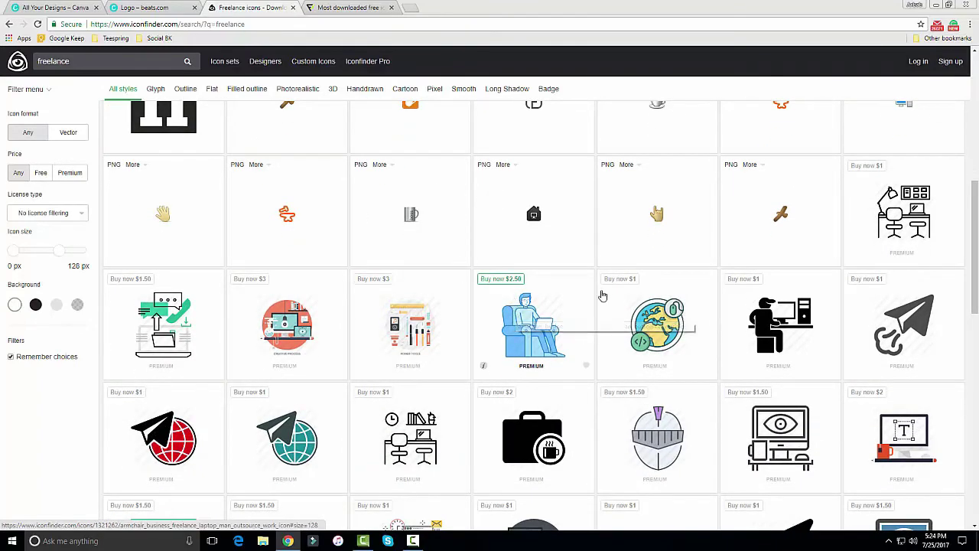
pyautogui.scroll(-1, 540, 309)
pyautogui.scroll(-2, 540, 309)
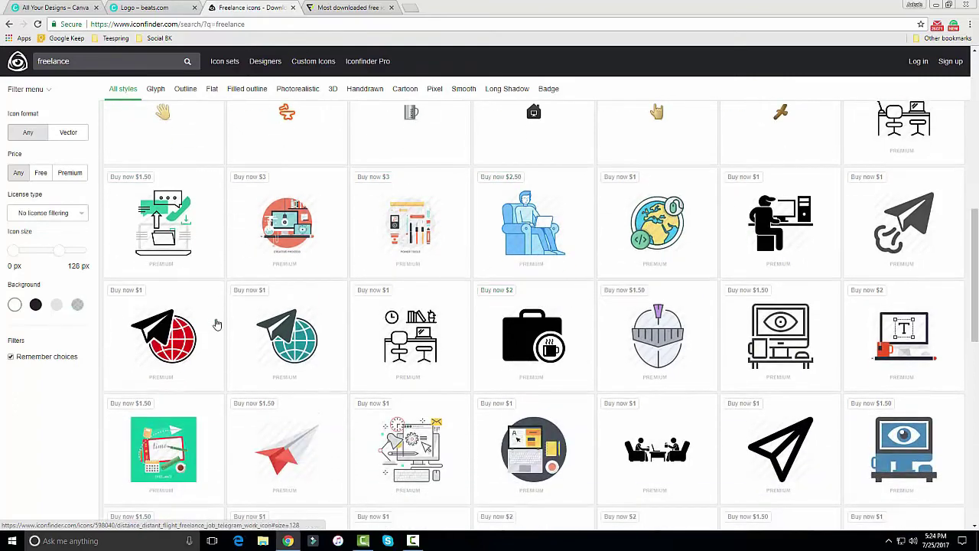
pyautogui.scroll(-2, 365, 325)
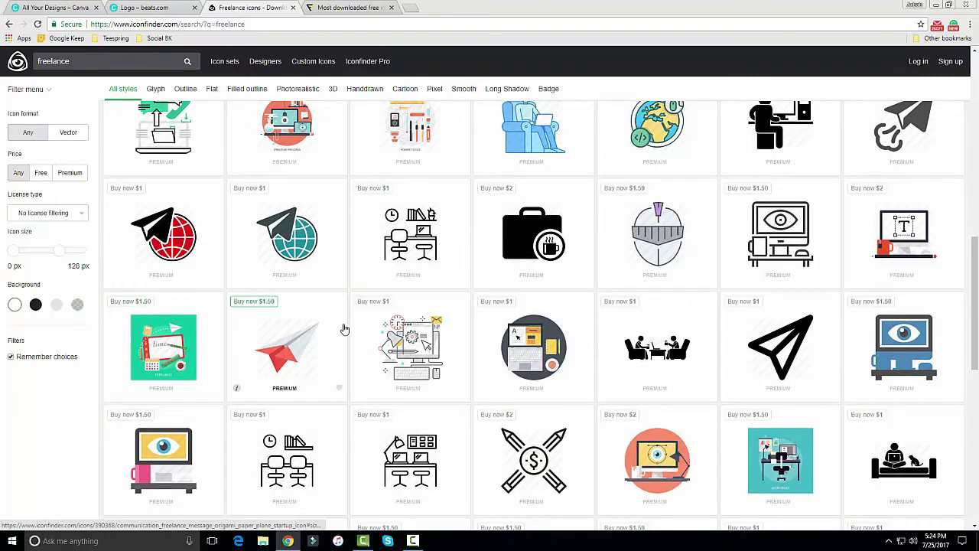
pyautogui.scroll(-2, 677, 325)
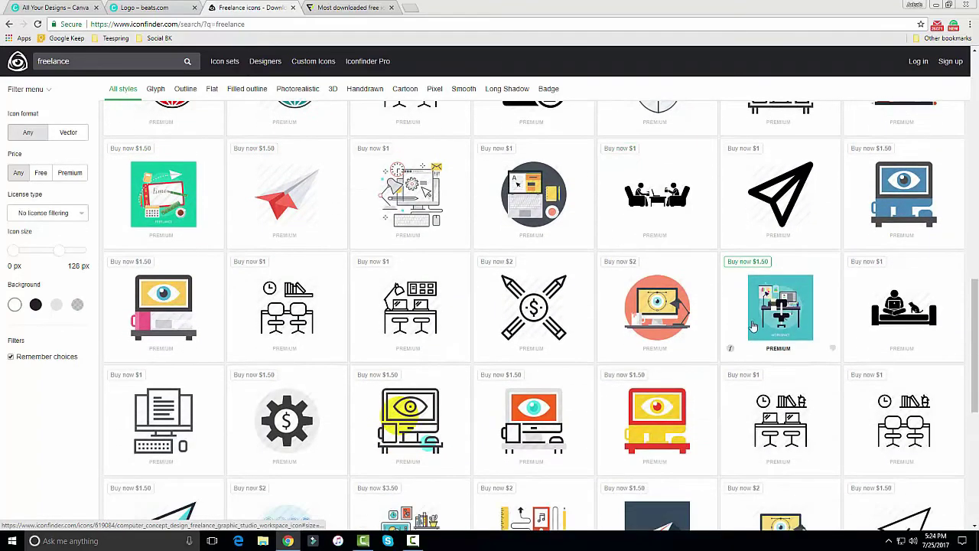
pyautogui.scroll(-2, 617, 315)
pyautogui.scroll(-2, 444, 301)
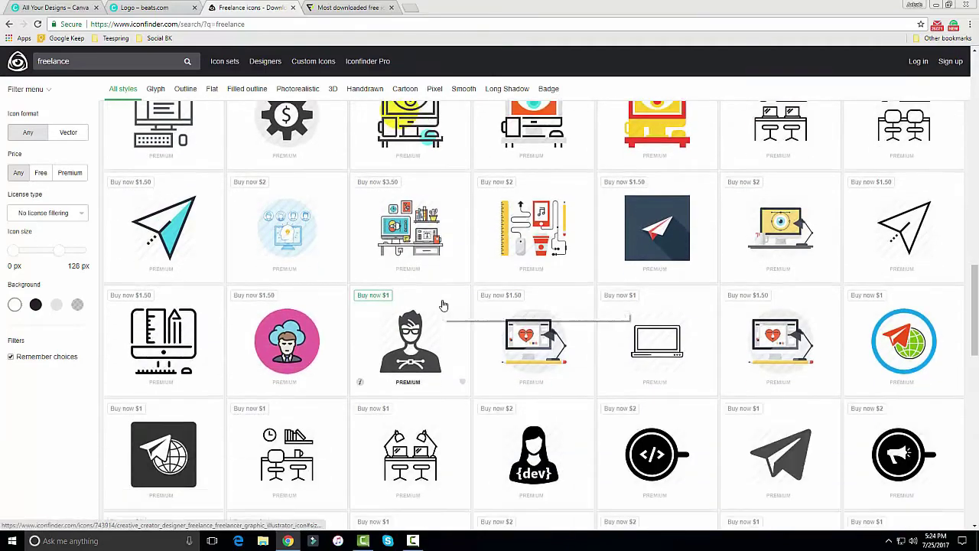
pyautogui.scroll(-2, 459, 301)
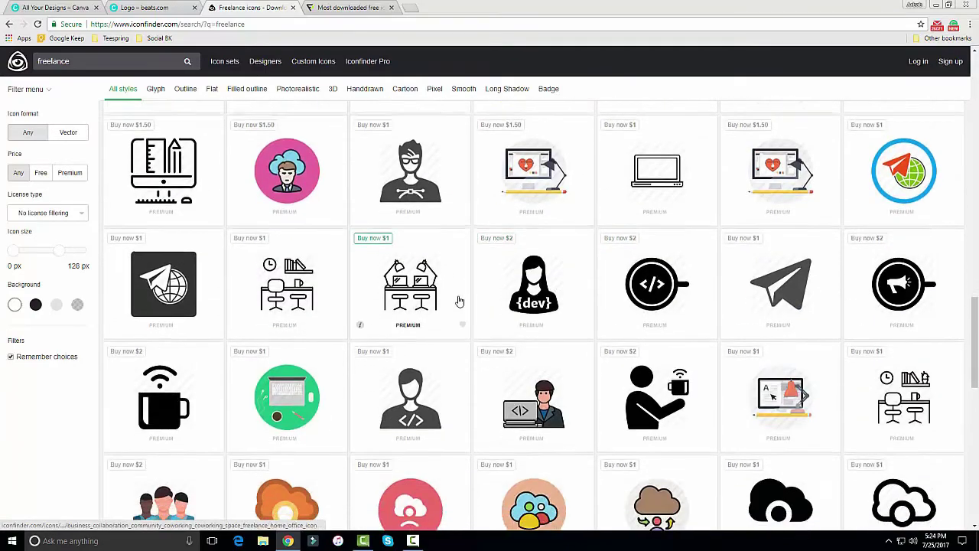
pyautogui.scroll(-2, 459, 301)
pyautogui.scroll(-2, 458, 301)
pyautogui.scroll(-3, 459, 301)
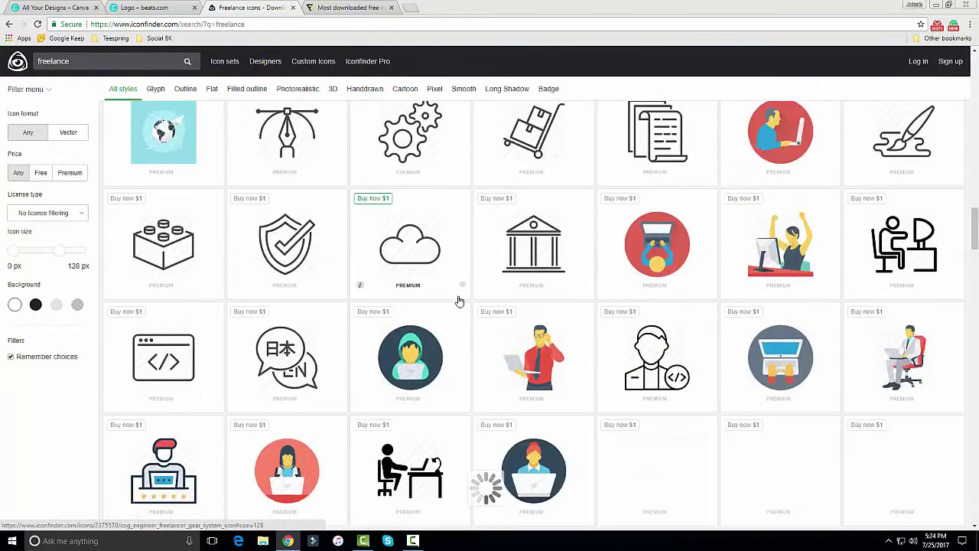
pyautogui.scroll(-1, 476, 337)
pyautogui.scroll(-3, 476, 337)
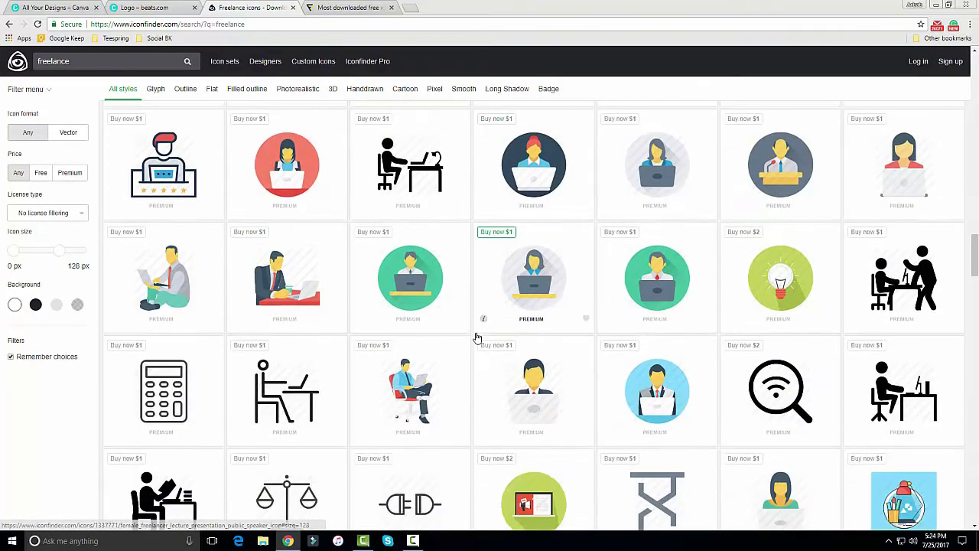
pyautogui.scroll(-1, 611, 304)
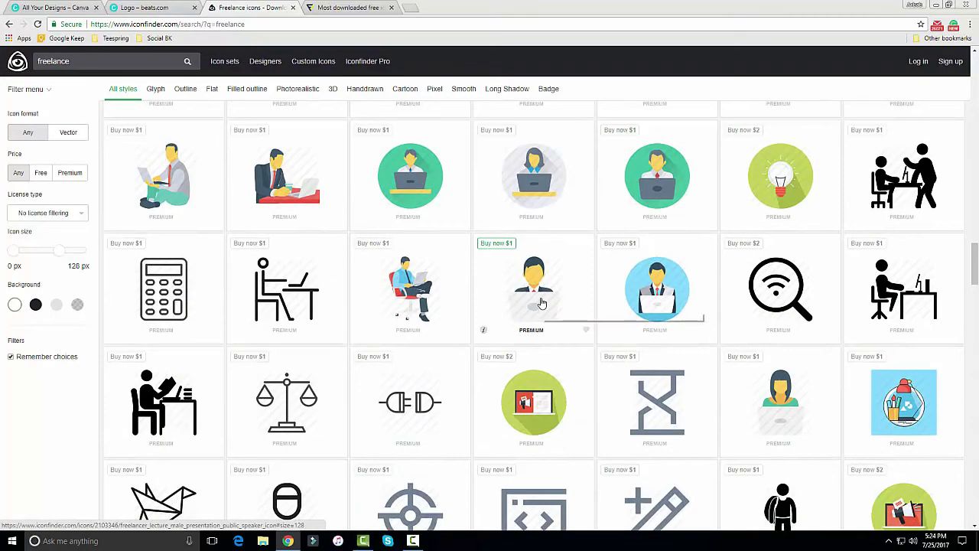
pyautogui.scroll(-2, 541, 303)
# Change the Iconfinder search to 'freelancer' and run it
pyautogui.scroll(5, 535, 299)
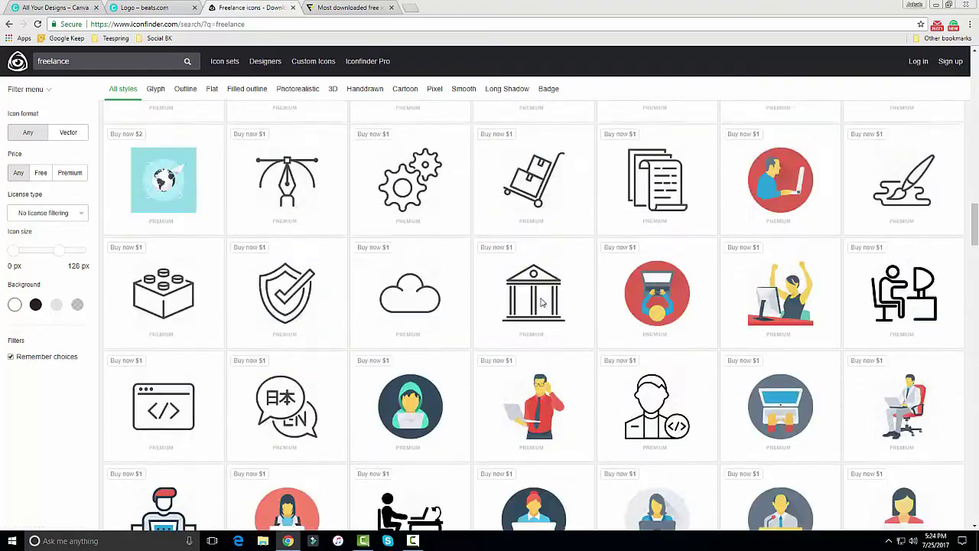
pyautogui.scroll(5, 306, 229)
pyautogui.click(128, 63)
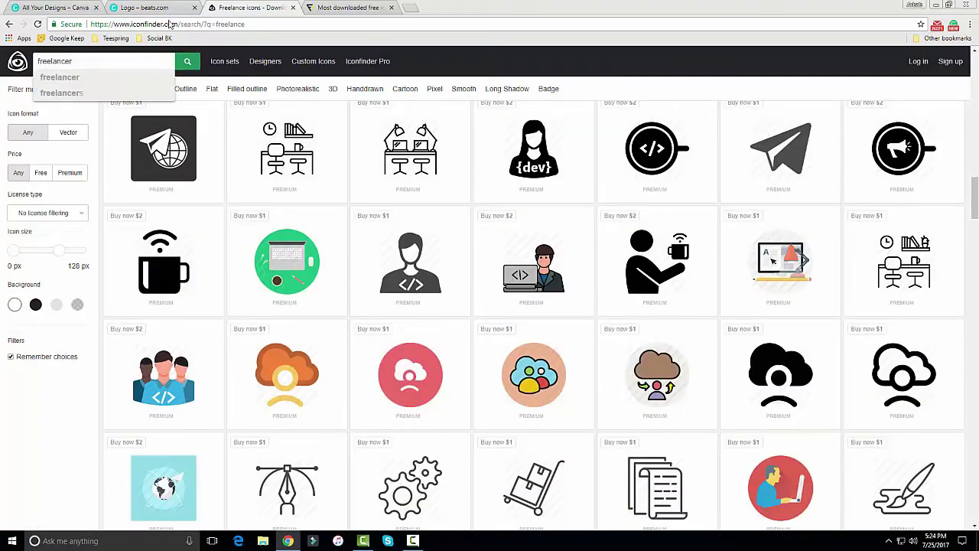
pyautogui.click(186, 62)
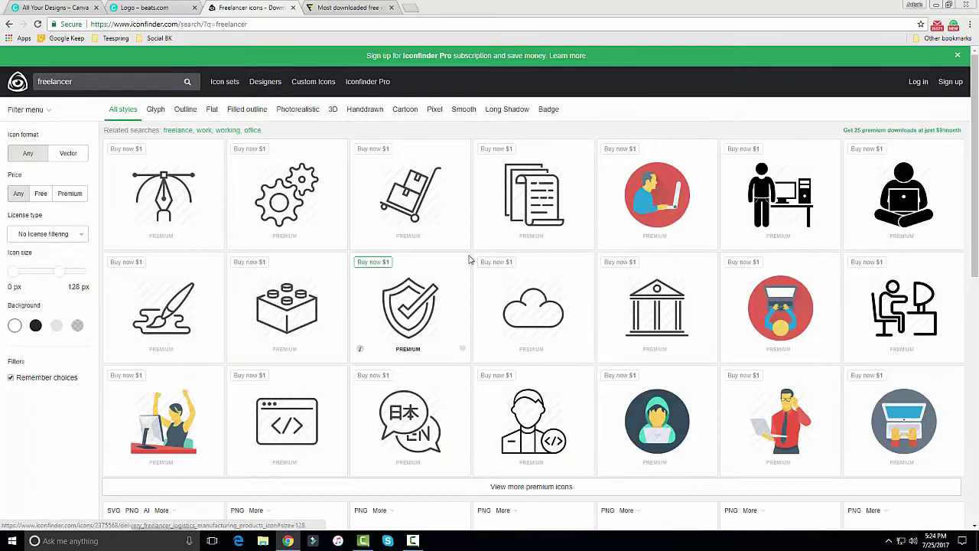
# Scroll through Iconfinder's freelancer icons, then go to the Flaticon most-downloaded tab
pyautogui.scroll(-3, 478, 483)
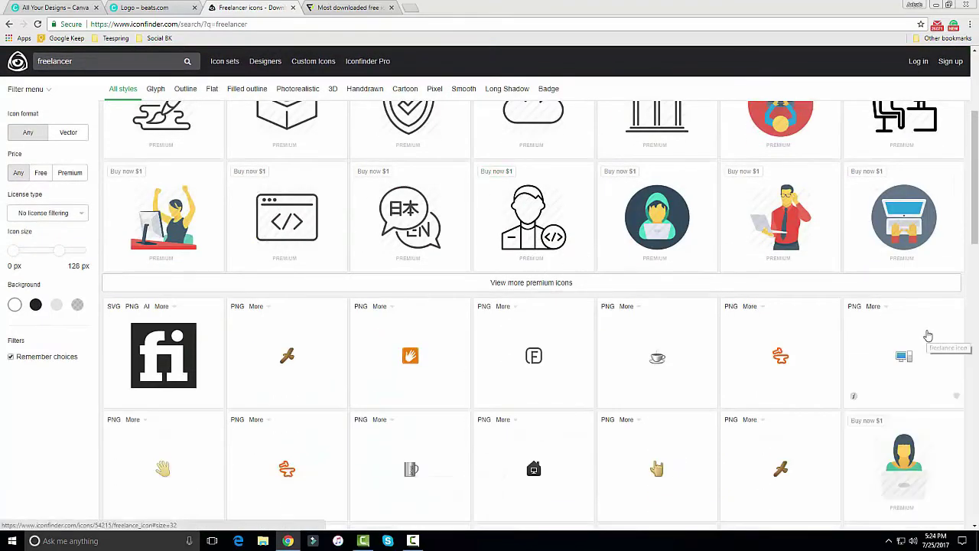
pyautogui.scroll(-2, 928, 337)
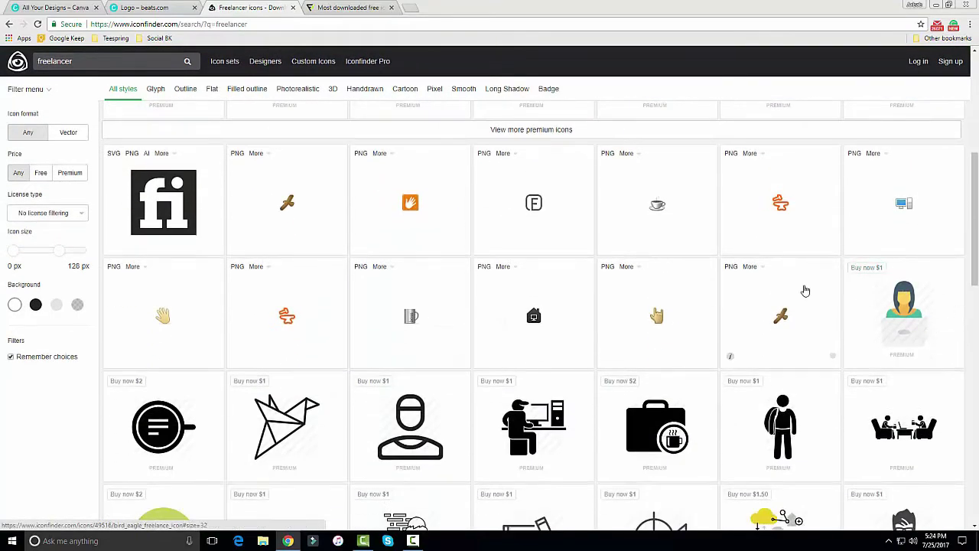
pyautogui.scroll(-1, 805, 289)
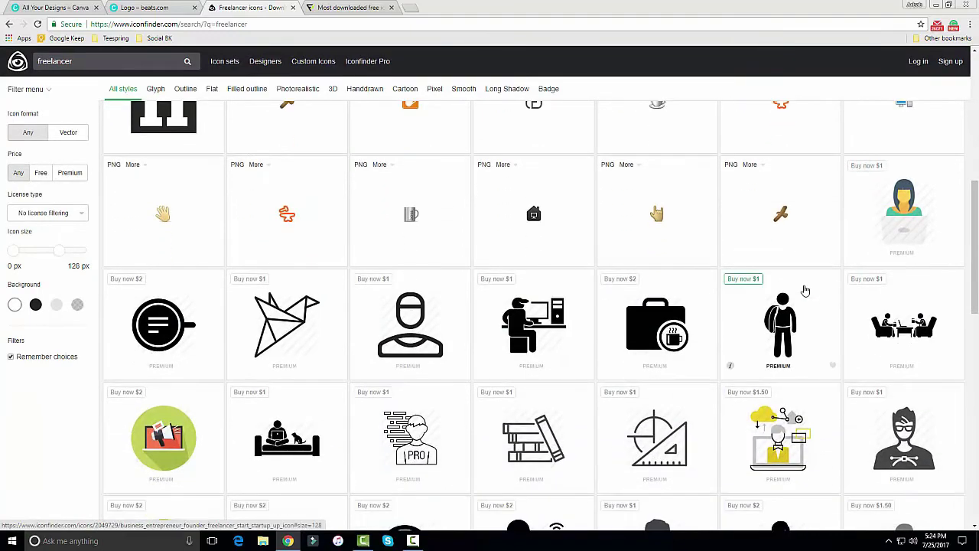
pyautogui.scroll(1, 945, 195)
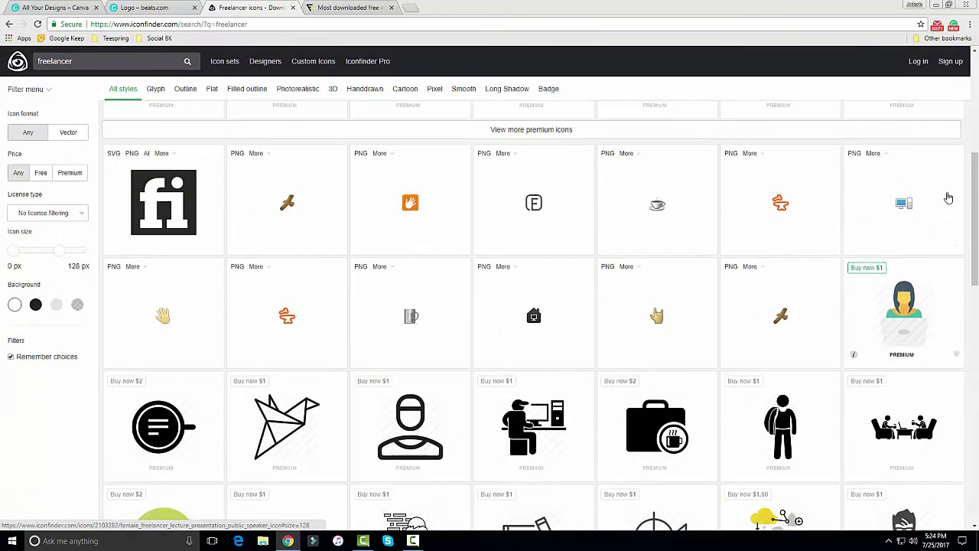
pyautogui.scroll(-2, 948, 198)
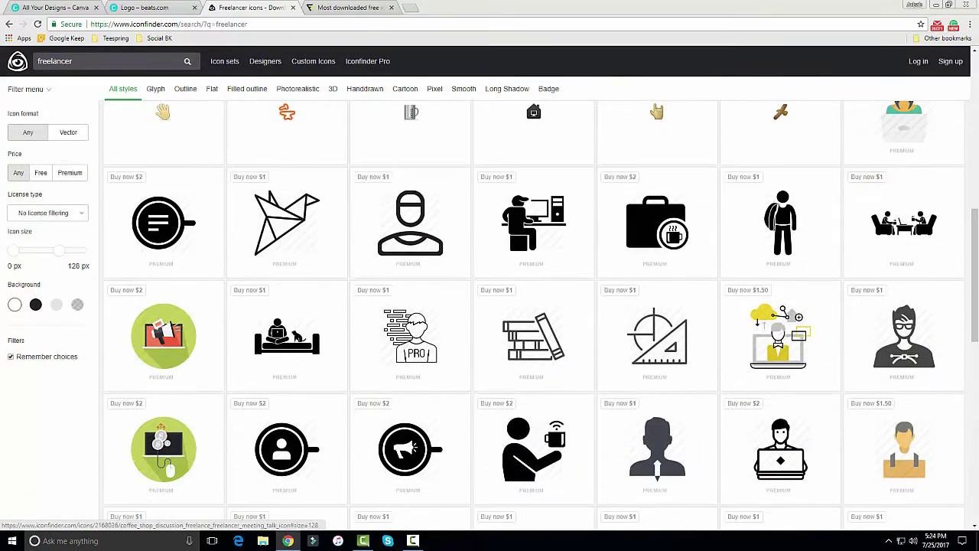
pyautogui.scroll(-1, 322, 251)
pyautogui.scroll(-1, 323, 251)
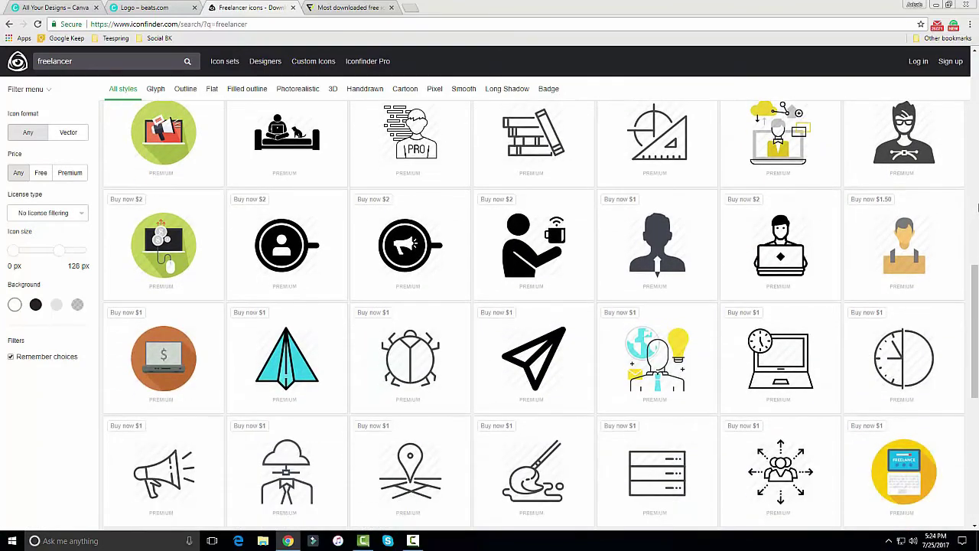
pyautogui.scroll(-3, 323, 251)
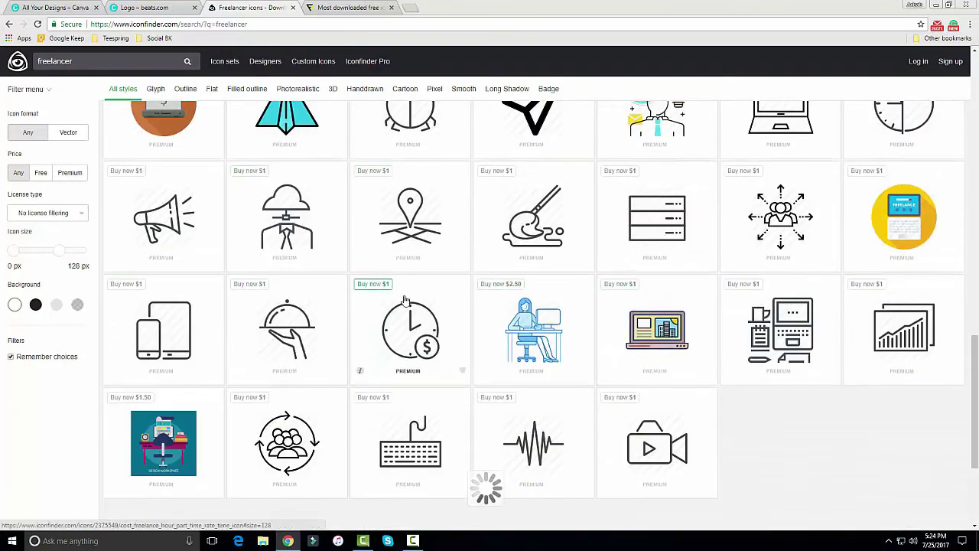
pyautogui.scroll(-2, 437, 301)
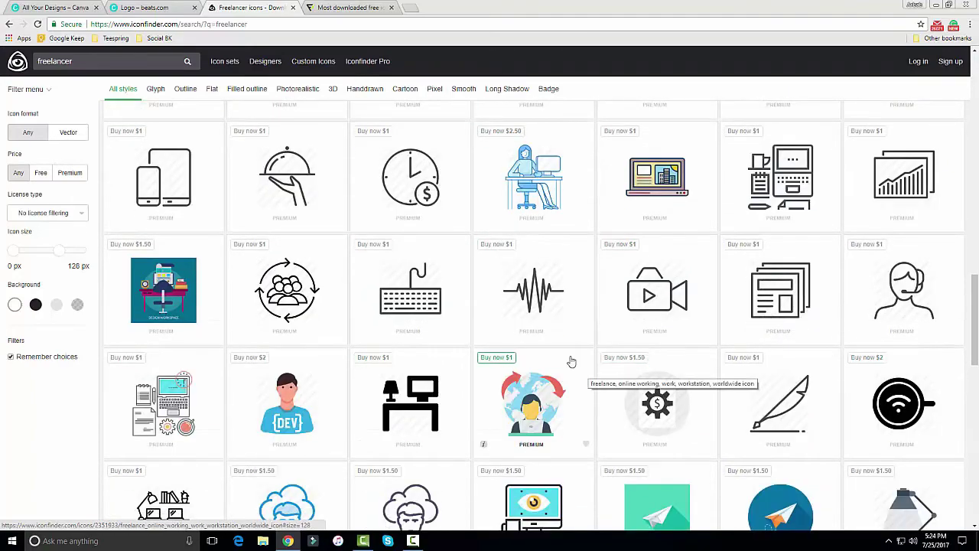
pyautogui.scroll(-5, 345, 259)
pyautogui.scroll(-5, 345, 259)
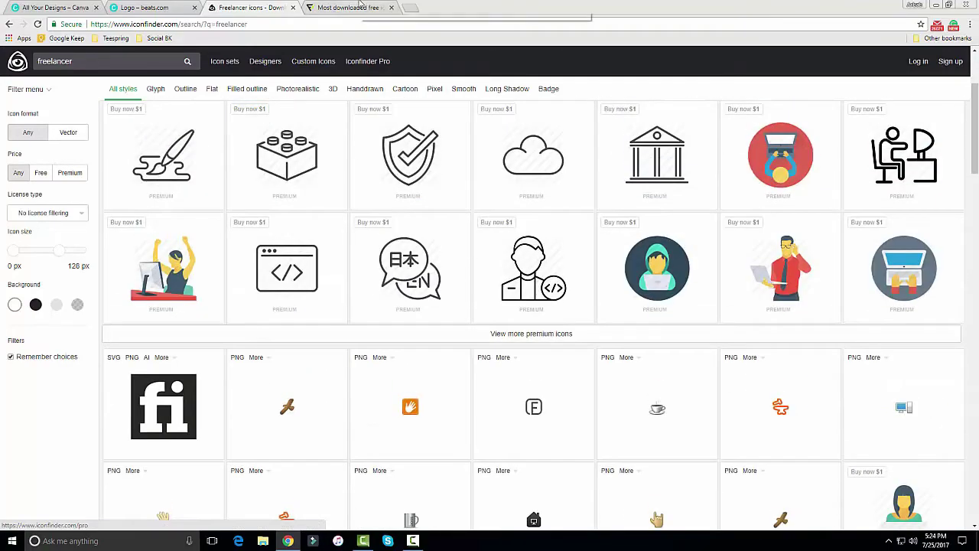
pyautogui.click(352, 7)
# Search Flaticon for 'freelancer', close the blank popup, and return to Iconfinder's freelancer results
pyautogui.click(200, 60)
pyautogui.write('ree')
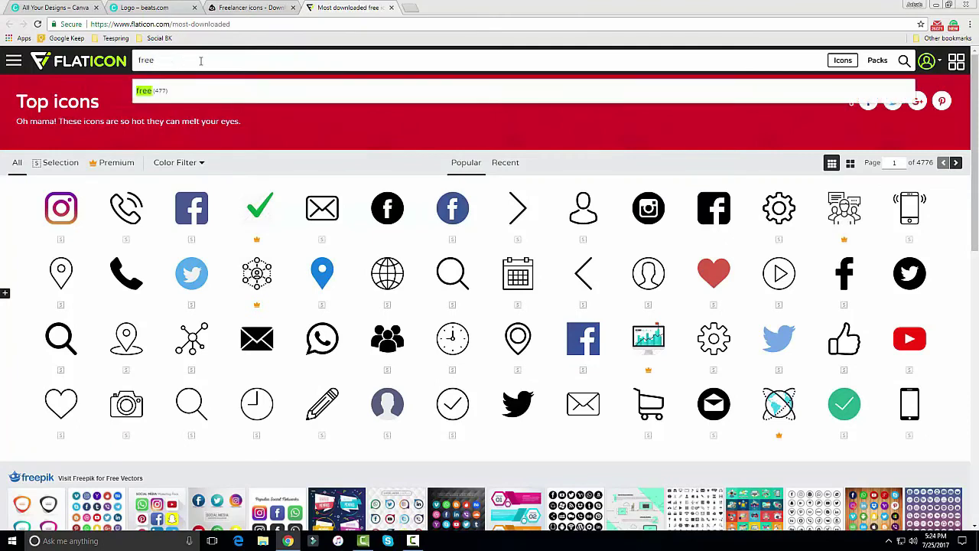
pyautogui.write('lancer')
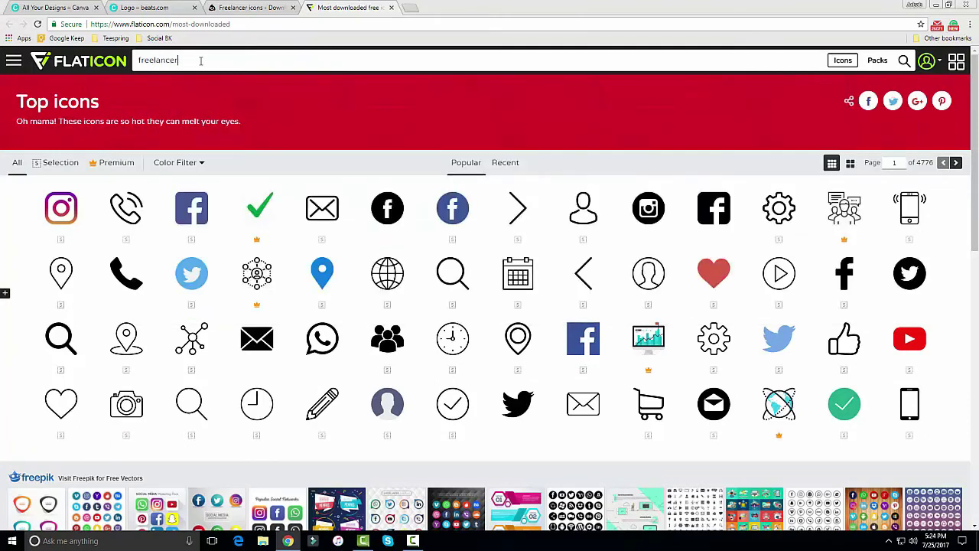
pyautogui.press('Return')
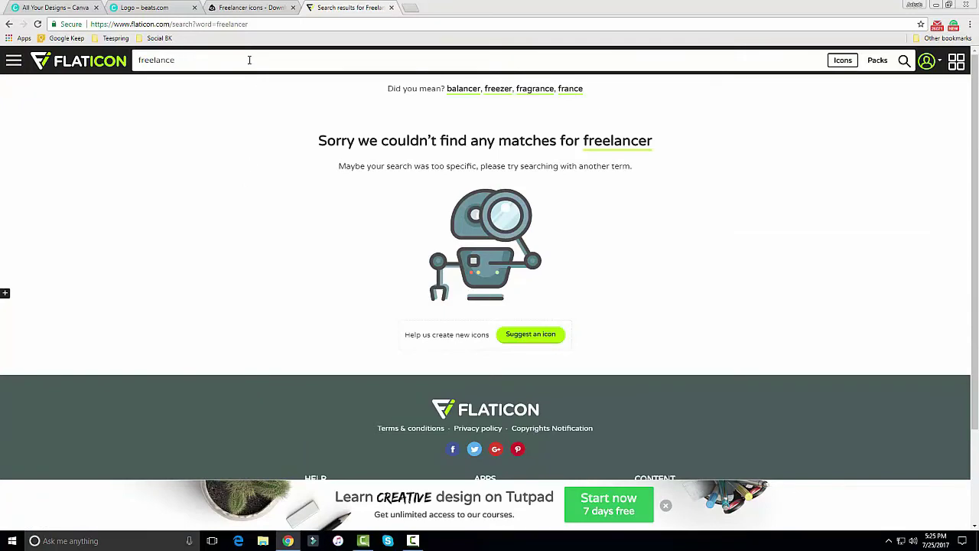
pyautogui.click(249, 60)
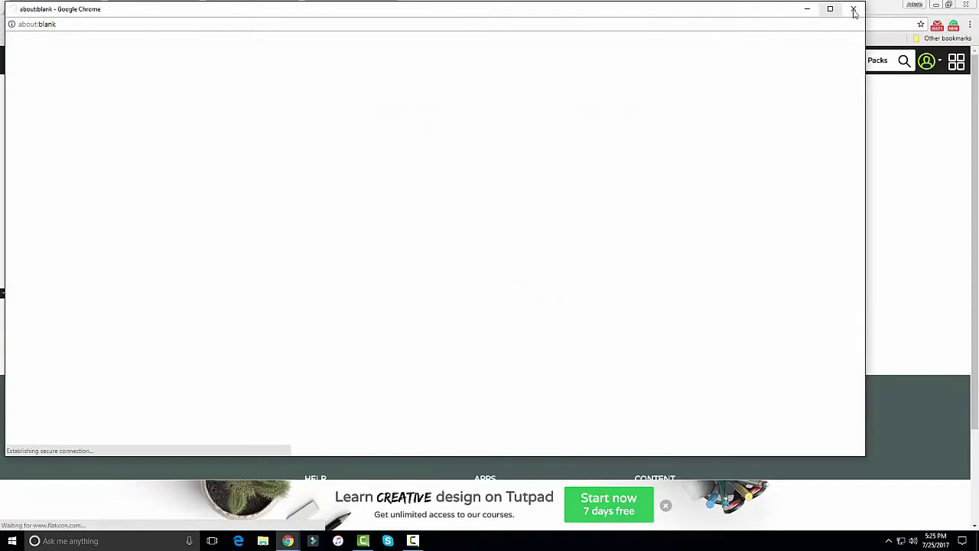
pyautogui.click(853, 9)
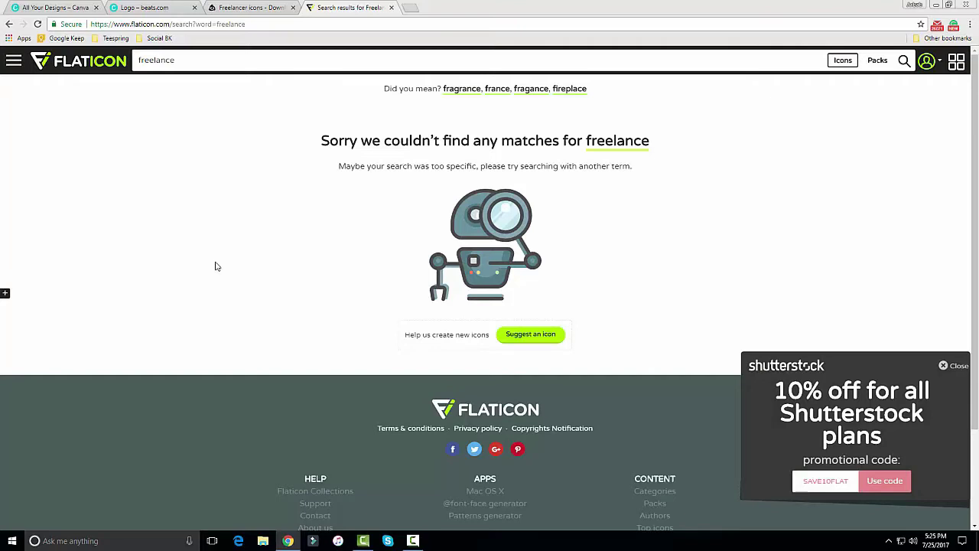
pyautogui.click(252, 7)
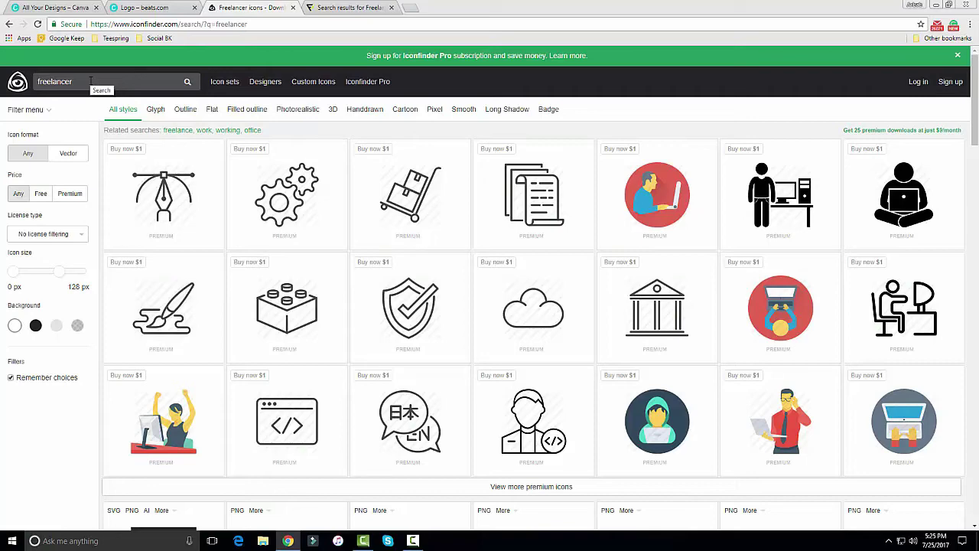
pyautogui.click(410, 8)
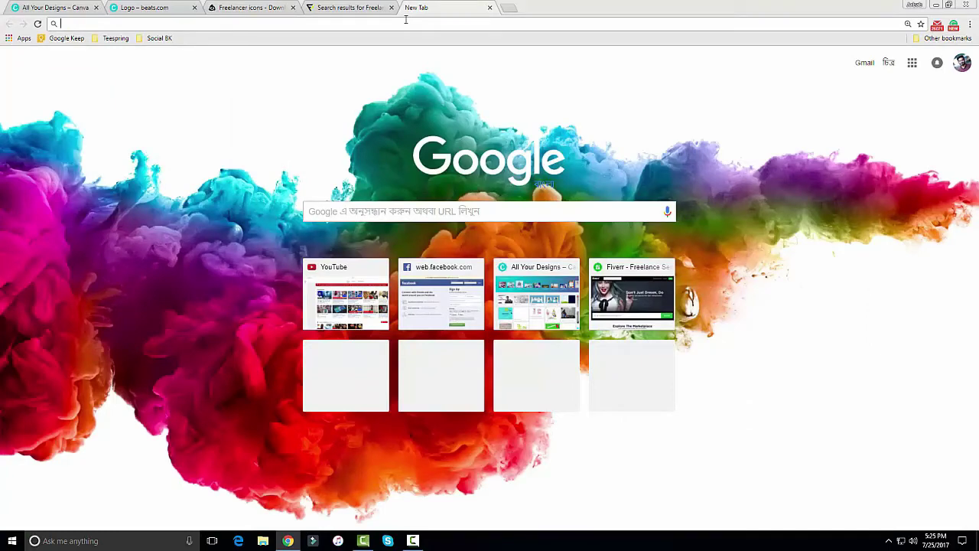
# Search Google for 'freelance icon png' and show the image results
pyautogui.write('freelance ')
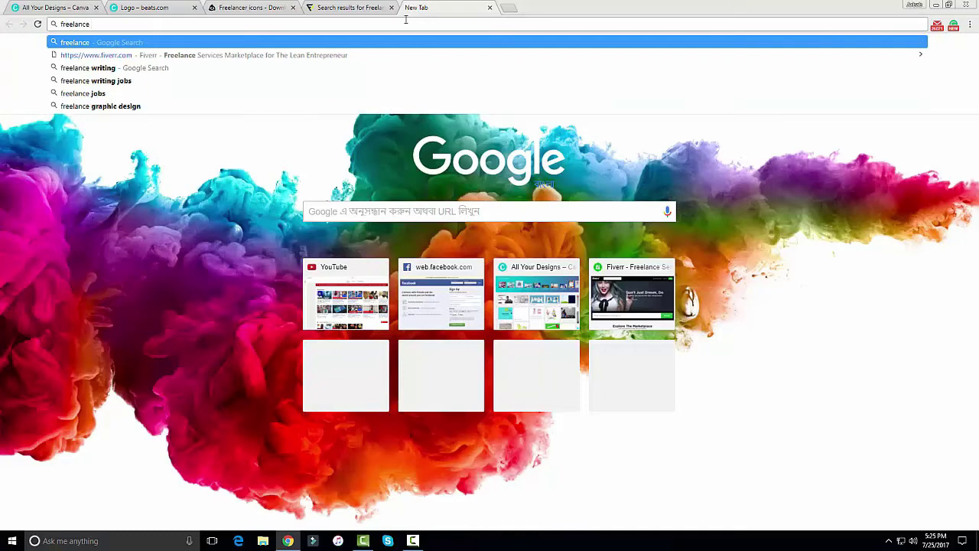
pyautogui.write('icon ')
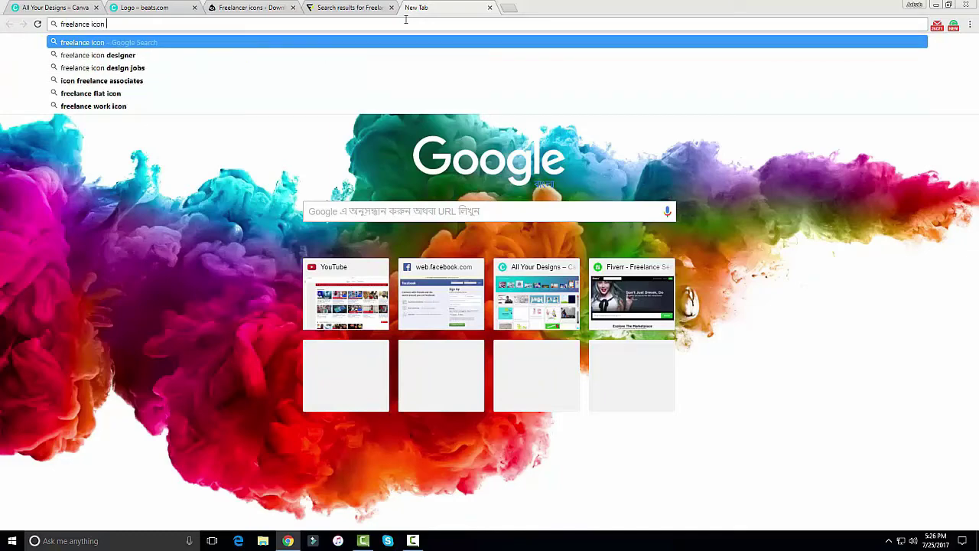
pyautogui.write('png')
pyautogui.press('Return')
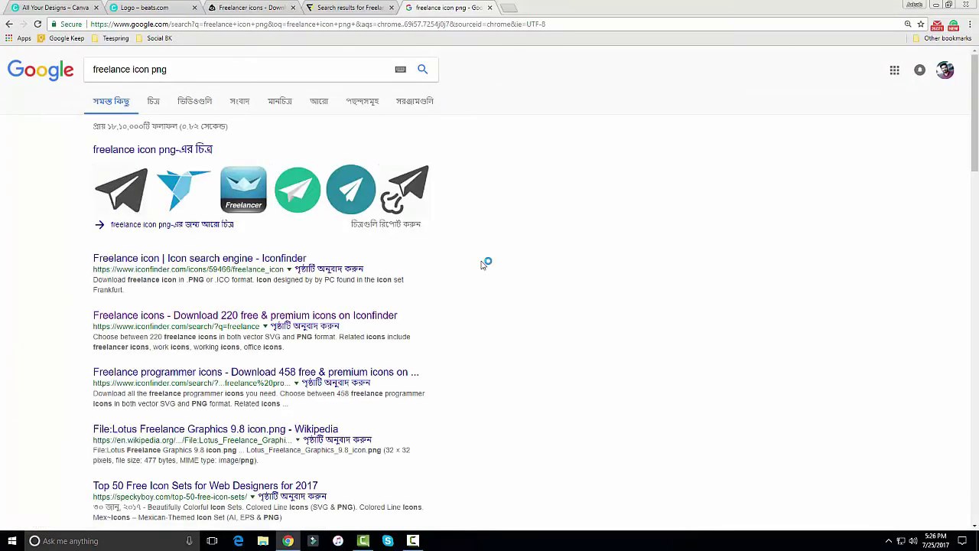
pyautogui.click(157, 104)
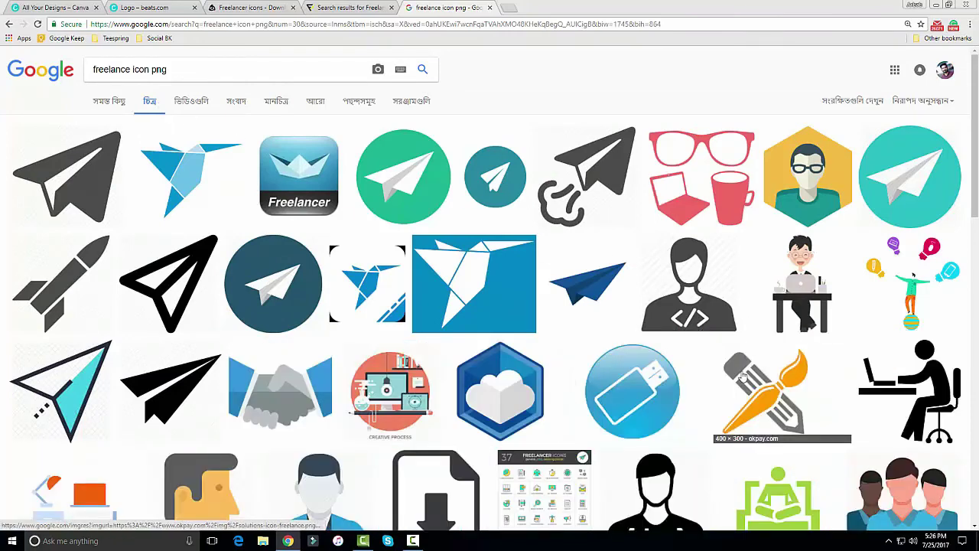
pyautogui.scroll(-1, 615, 329)
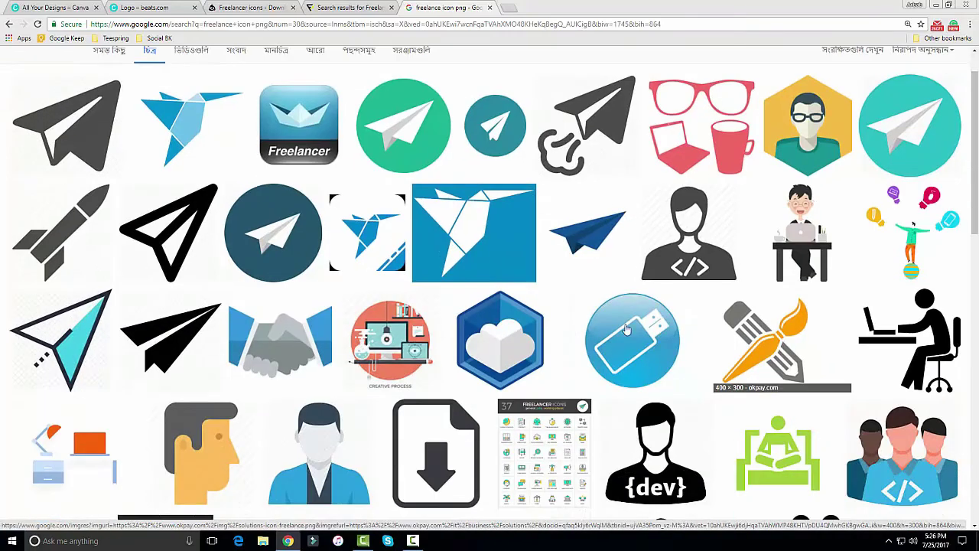
pyautogui.scroll(-1, 615, 328)
pyautogui.scroll(-1, 627, 325)
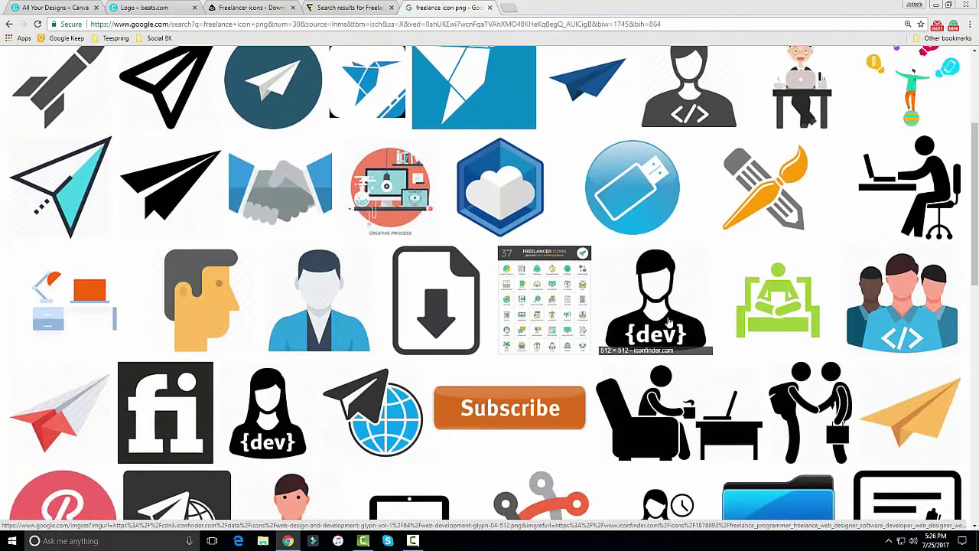
pyautogui.scroll(-1, 669, 320)
pyautogui.scroll(-1, 669, 322)
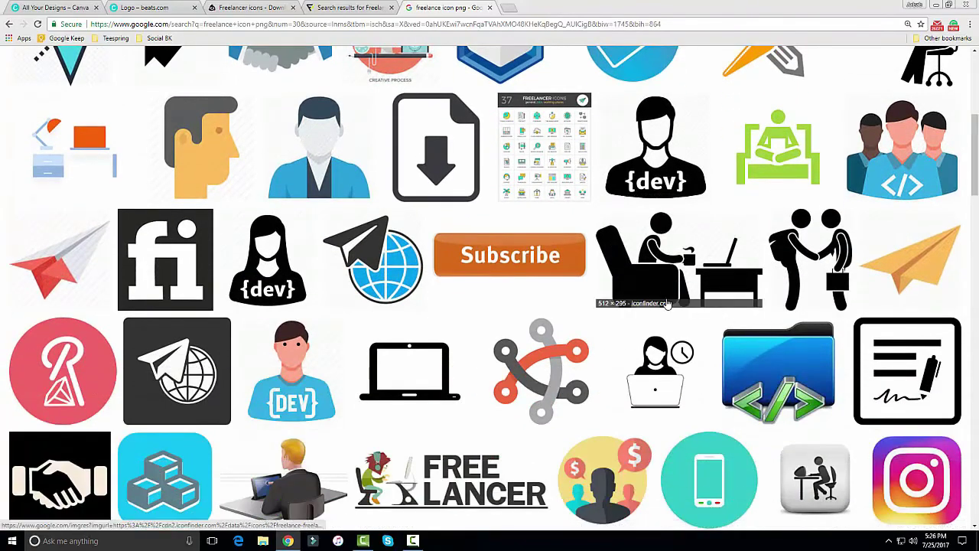
# Browse the image results and preview the 300 × 300 green paper-plane icon
pyautogui.scroll(2, 668, 304)
pyautogui.scroll(2, 667, 304)
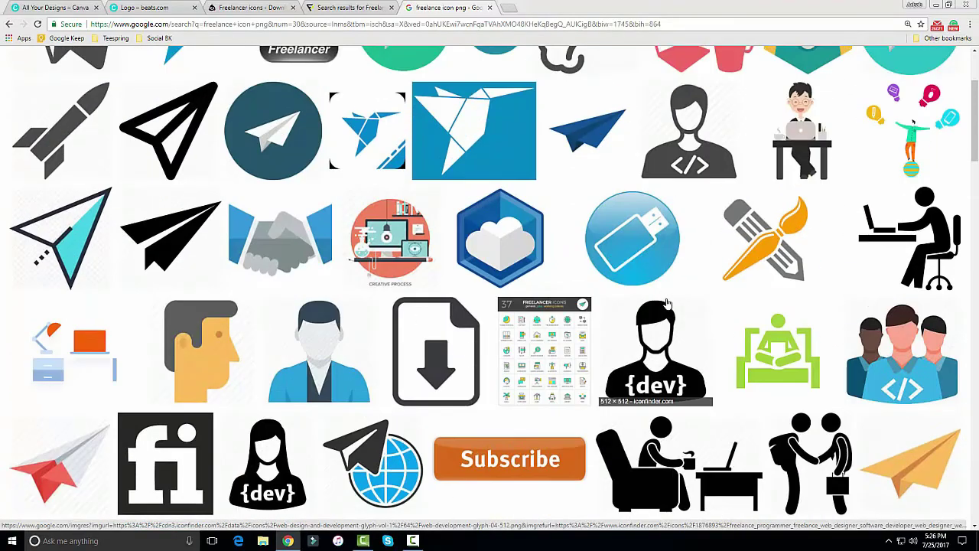
pyautogui.scroll(2, 769, 310)
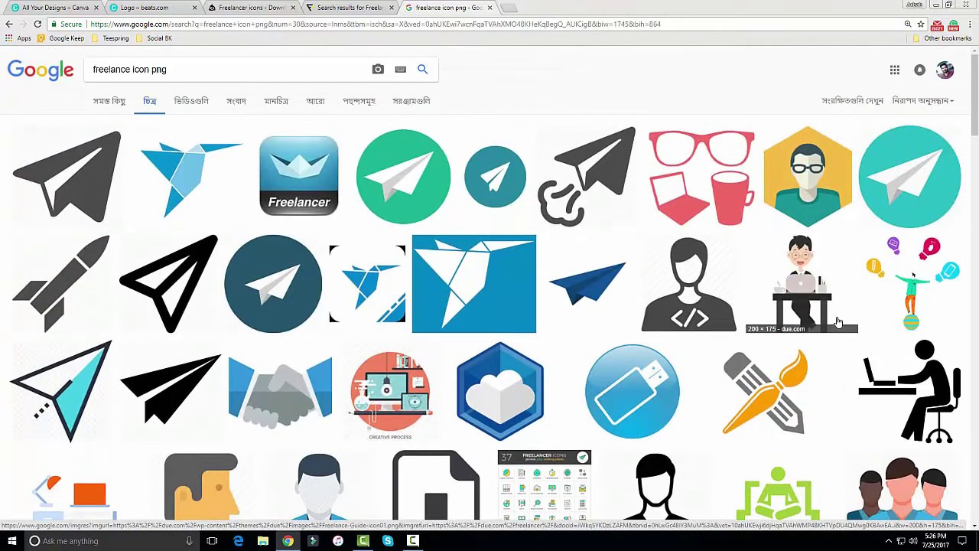
pyautogui.scroll(-2, 912, 325)
pyautogui.scroll(-1, 912, 325)
pyautogui.scroll(-3, 903, 341)
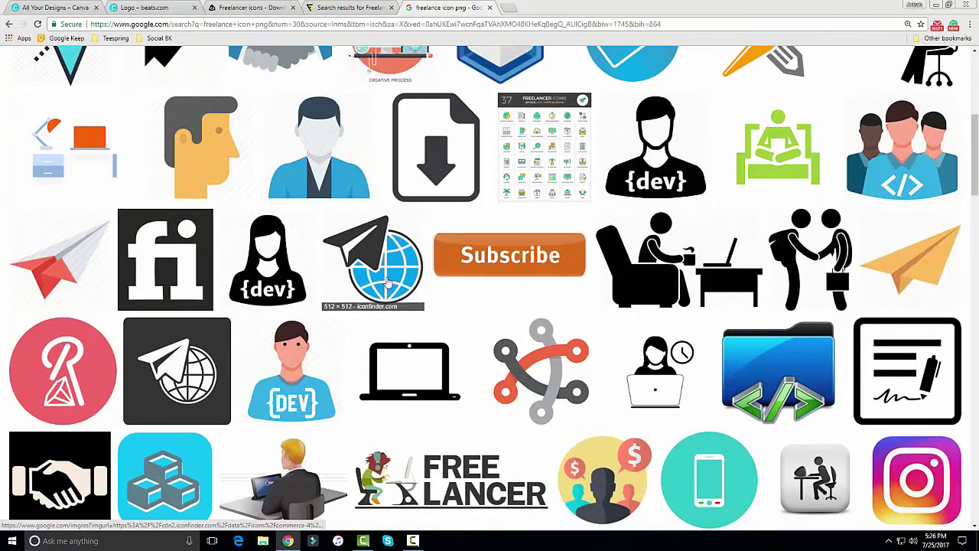
pyautogui.scroll(-2, 535, 290)
pyautogui.scroll(-2, 501, 287)
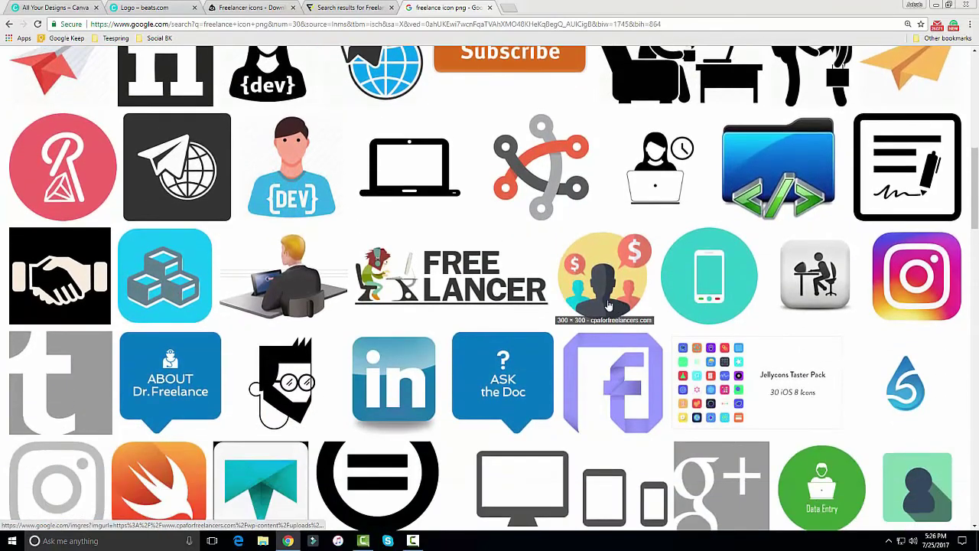
pyautogui.scroll(3, 600, 302)
pyautogui.scroll(2, 601, 302)
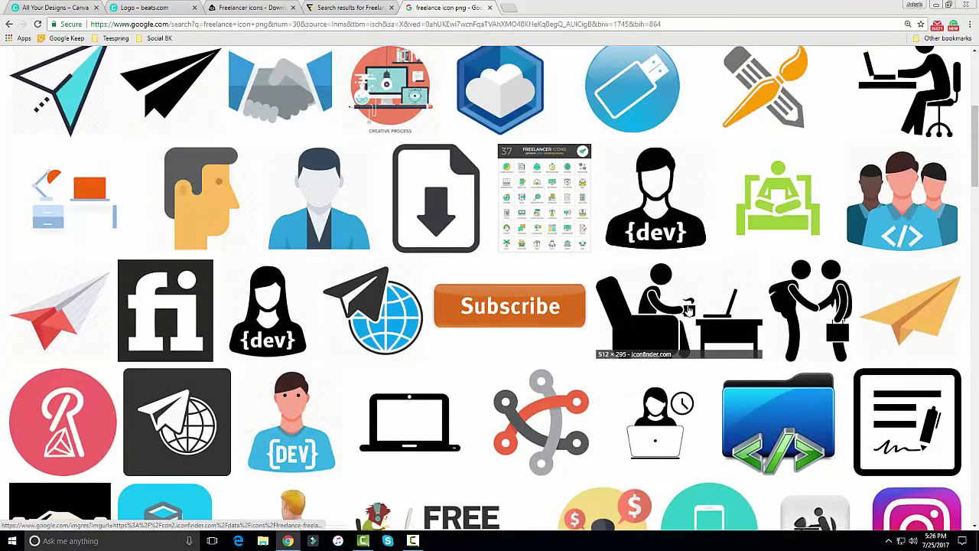
pyautogui.scroll(1, 689, 309)
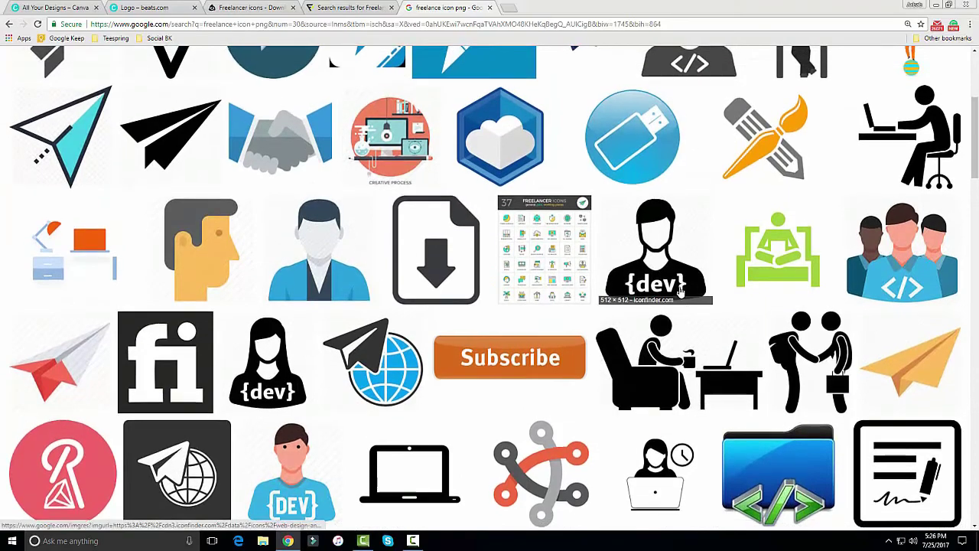
pyautogui.scroll(3, 688, 310)
pyautogui.scroll(3, 689, 299)
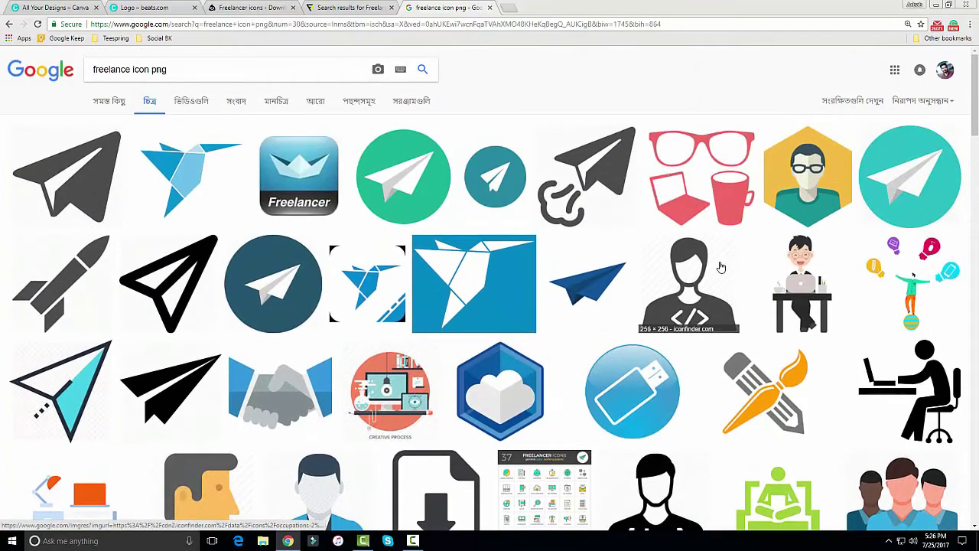
pyautogui.click(403, 176)
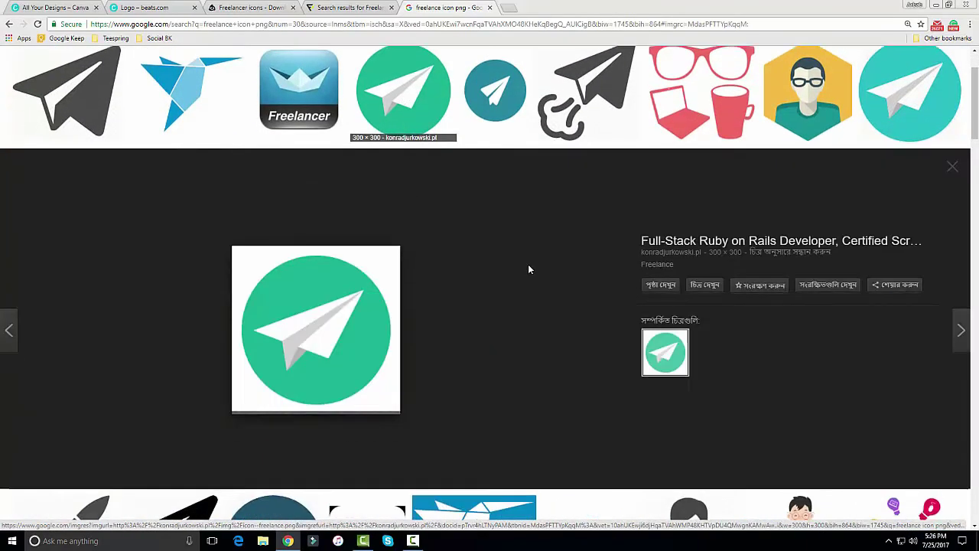
# Save the green paper-plane icon to the Desktop as icon--freelance.png
pyautogui.rightClick(346, 329)
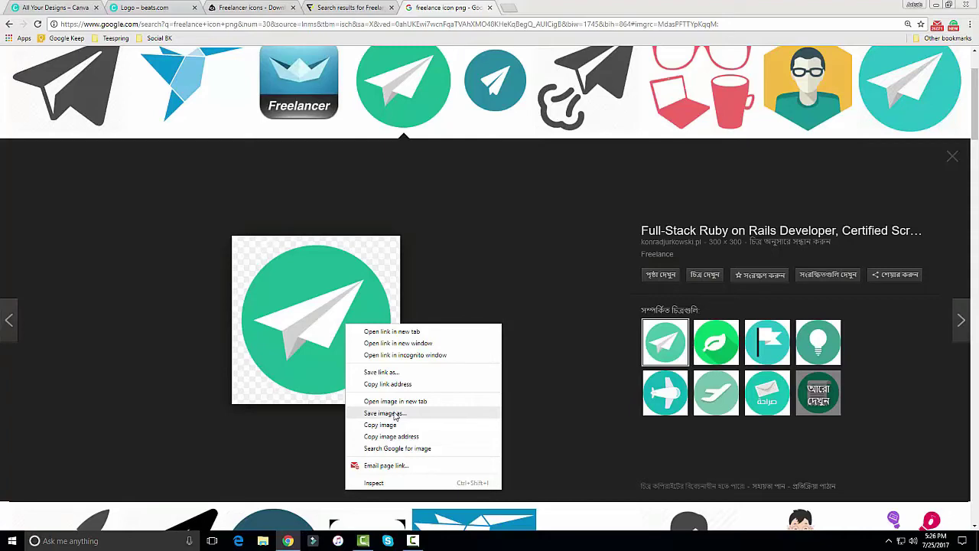
pyautogui.click(385, 413)
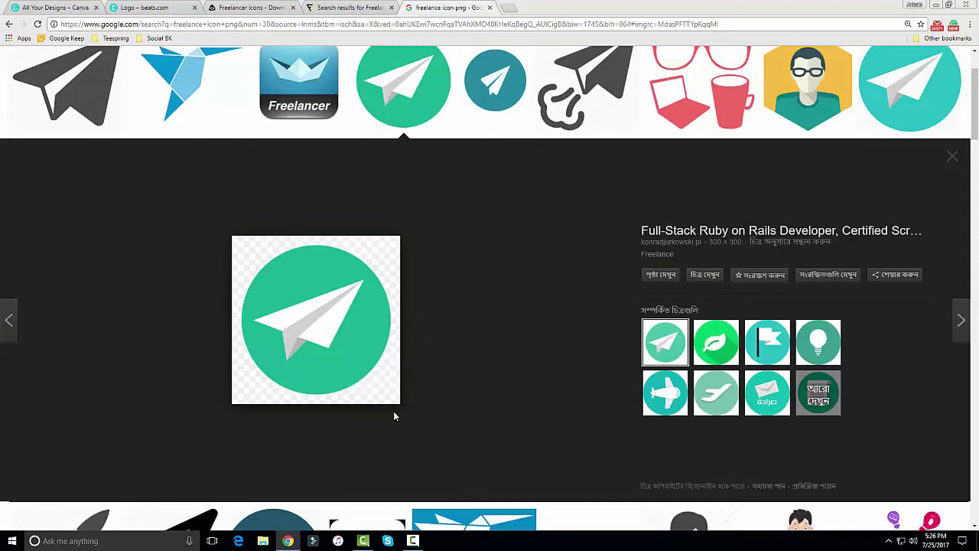
pyautogui.click(42, 77)
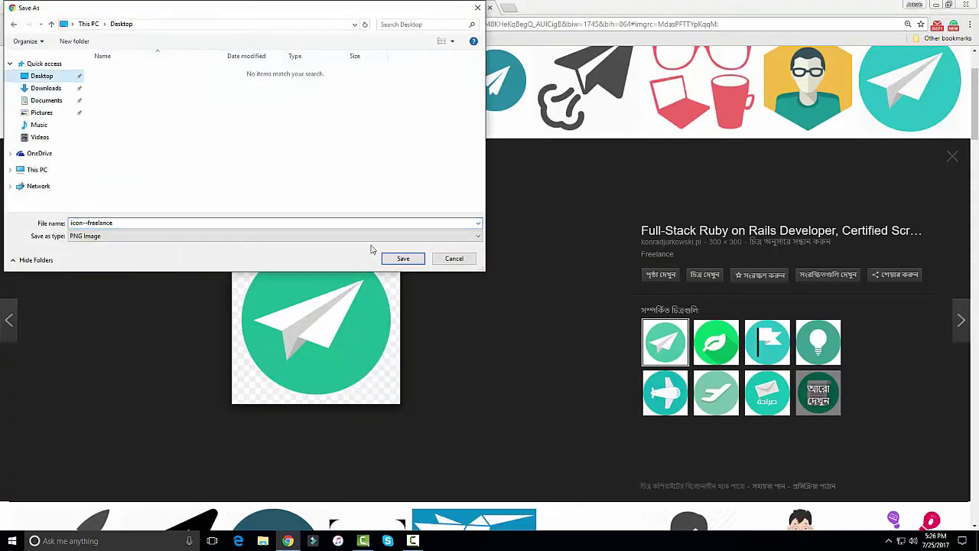
pyautogui.click(403, 258)
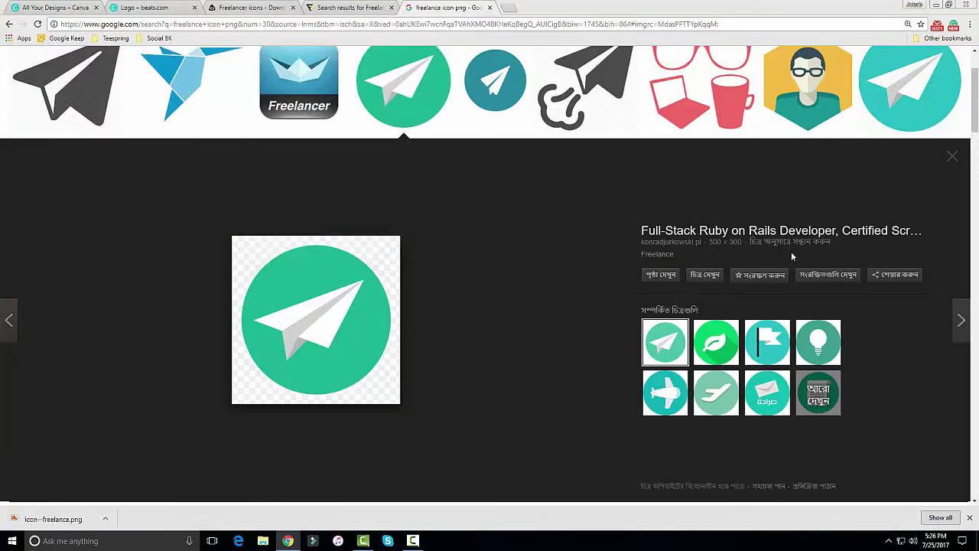
pyautogui.click(956, 161)
# Save the 900 × 900 person-at-desk silhouette to the Desktop as icon_14894.png
pyautogui.scroll(1, 791, 297)
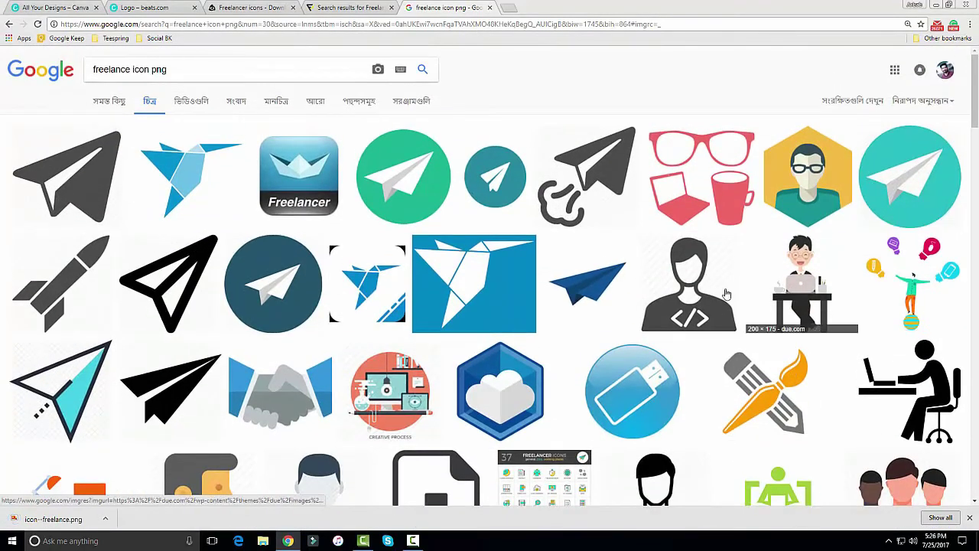
pyautogui.scroll(-1, 944, 380)
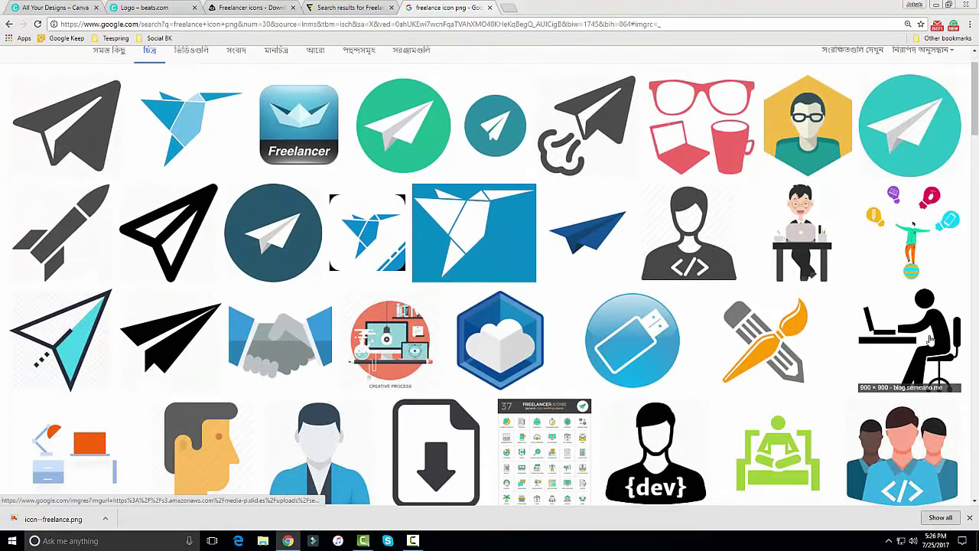
pyautogui.click(931, 344)
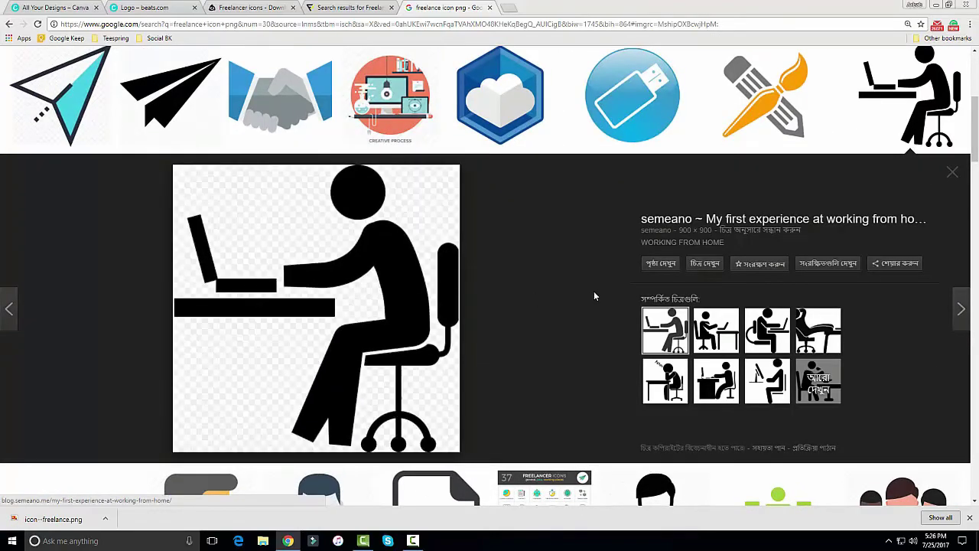
pyautogui.rightClick(339, 267)
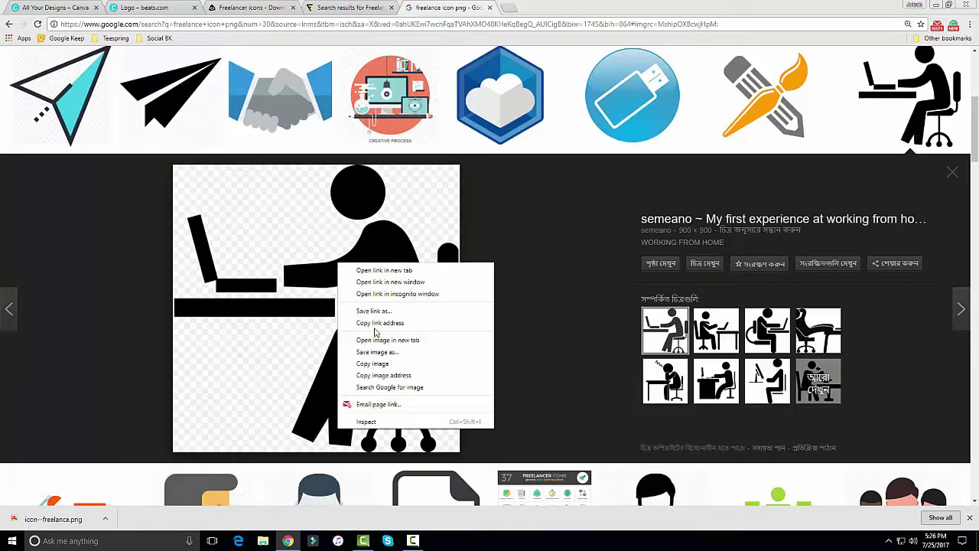
pyautogui.click(376, 352)
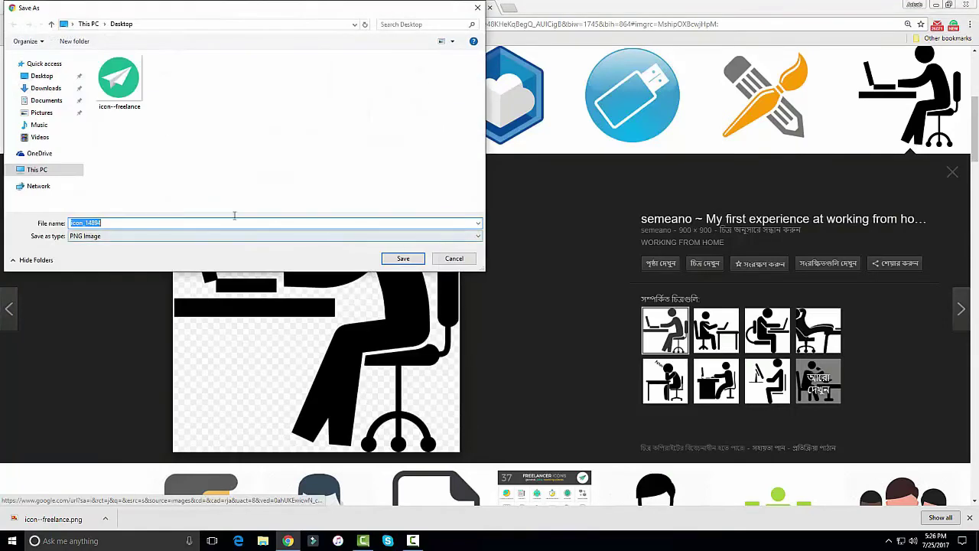
pyautogui.click(403, 258)
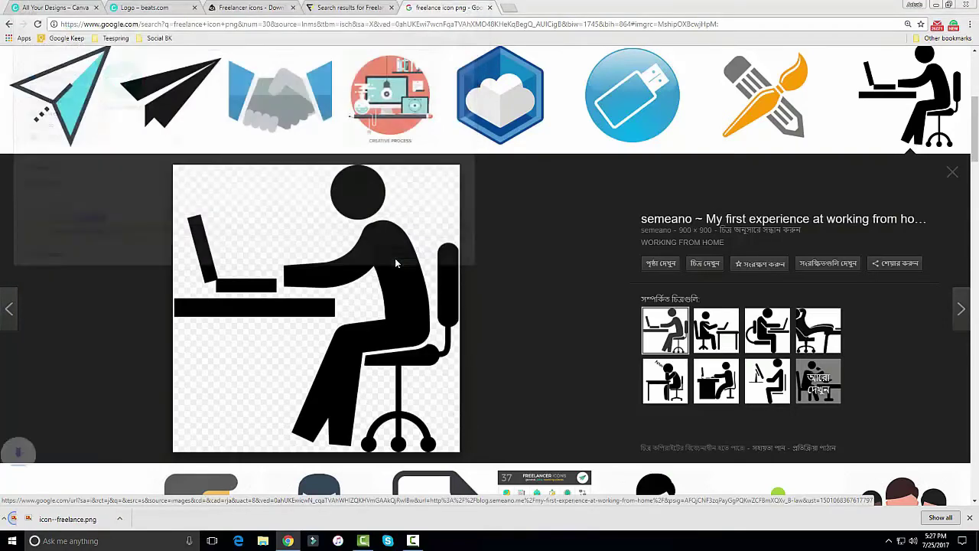
pyautogui.click(952, 172)
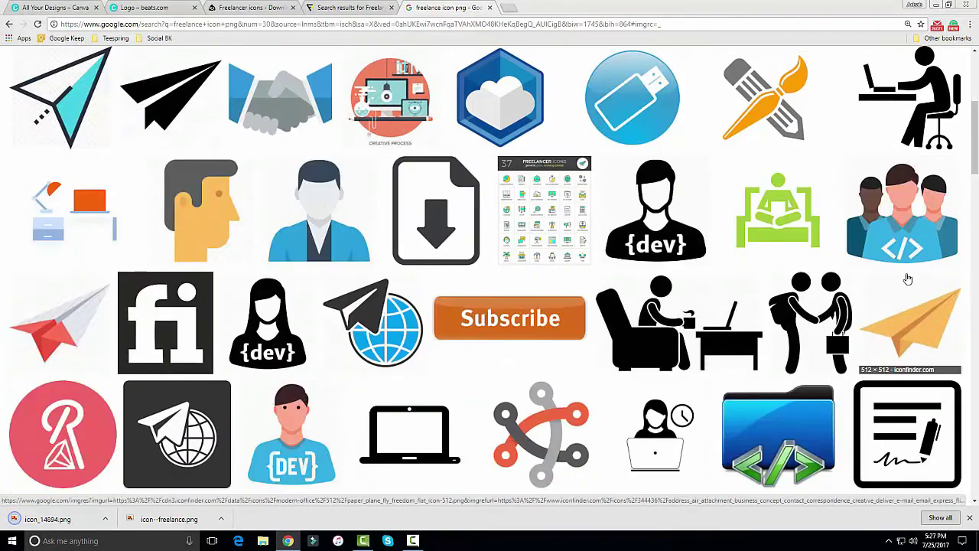
# Browse the Google Images results, briefly previewing a freelancer-at-desk illustration
pyautogui.scroll(-2, 910, 229)
pyautogui.scroll(-1, 774, 285)
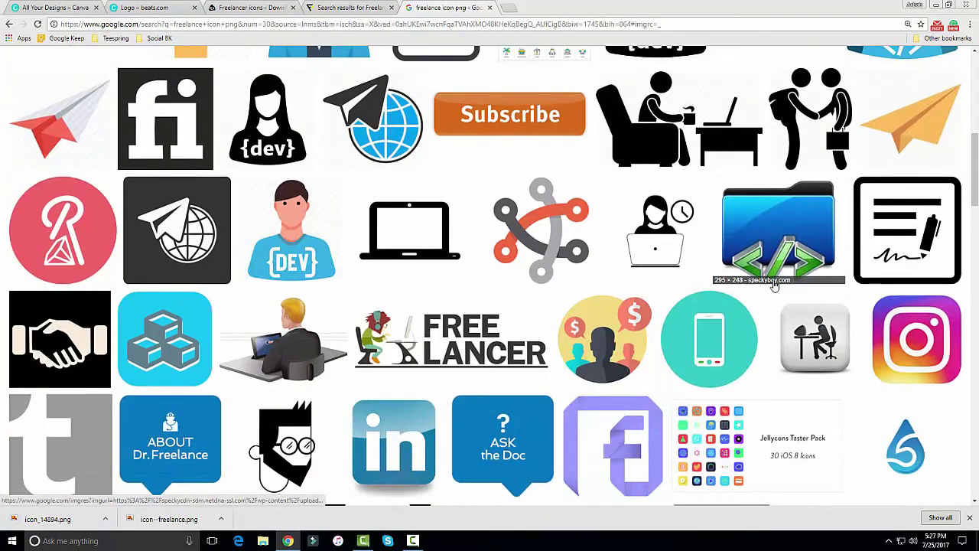
pyautogui.scroll(-1, 775, 285)
pyautogui.scroll(-1, 841, 299)
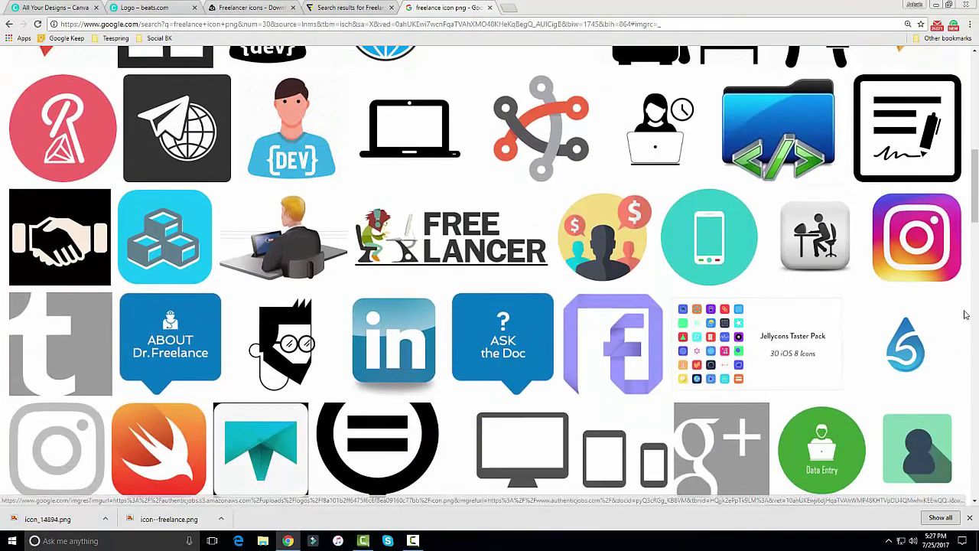
pyautogui.scroll(-2, 715, 293)
pyautogui.scroll(-2, 432, 280)
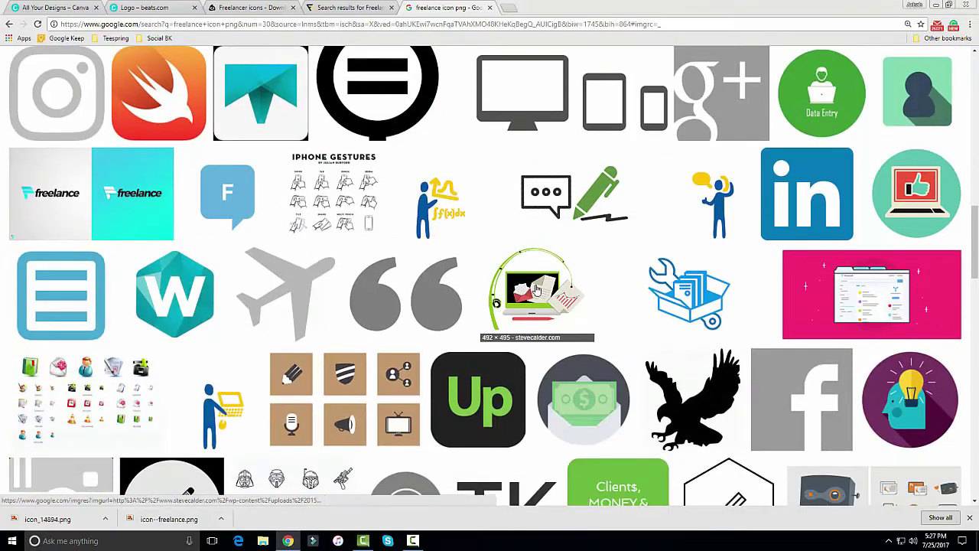
pyautogui.scroll(-2, 442, 312)
pyautogui.scroll(-2, 442, 312)
pyautogui.scroll(2, 520, 321)
pyautogui.scroll(5, 574, 329)
pyautogui.scroll(2, 573, 329)
pyautogui.scroll(2, 574, 329)
pyautogui.scroll(1, 574, 329)
pyautogui.scroll(1, 573, 328)
pyautogui.scroll(1, 574, 329)
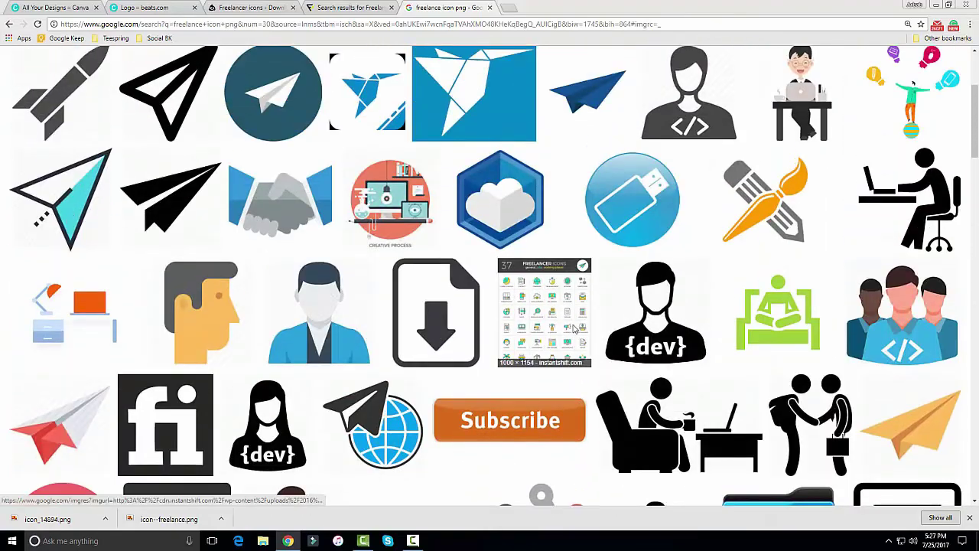
pyautogui.scroll(2, 573, 329)
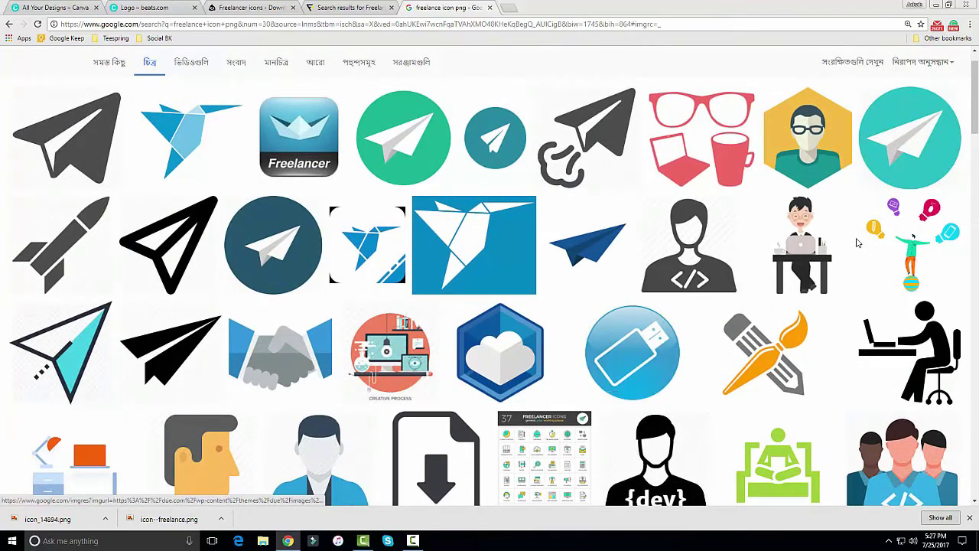
pyautogui.click(808, 237)
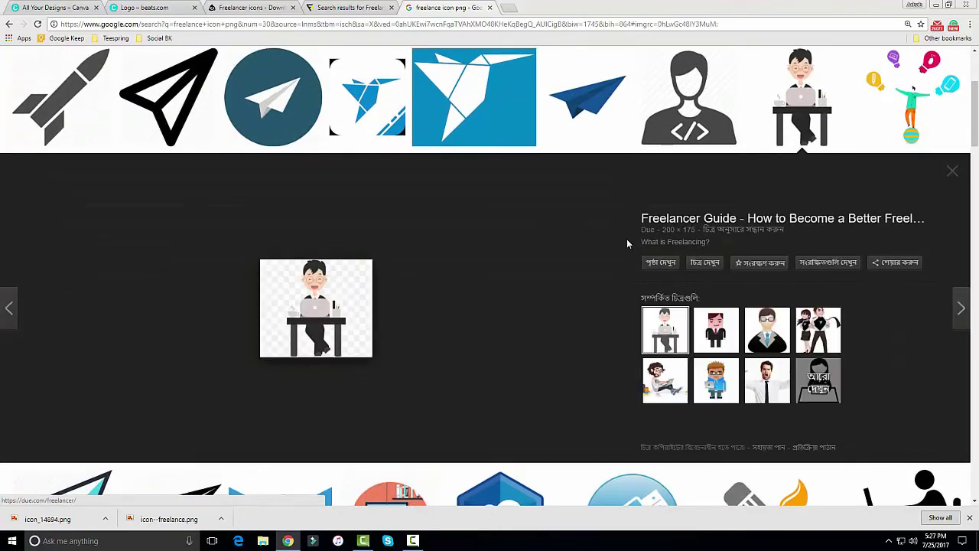
pyautogui.click(953, 171)
pyautogui.scroll(2, 809, 268)
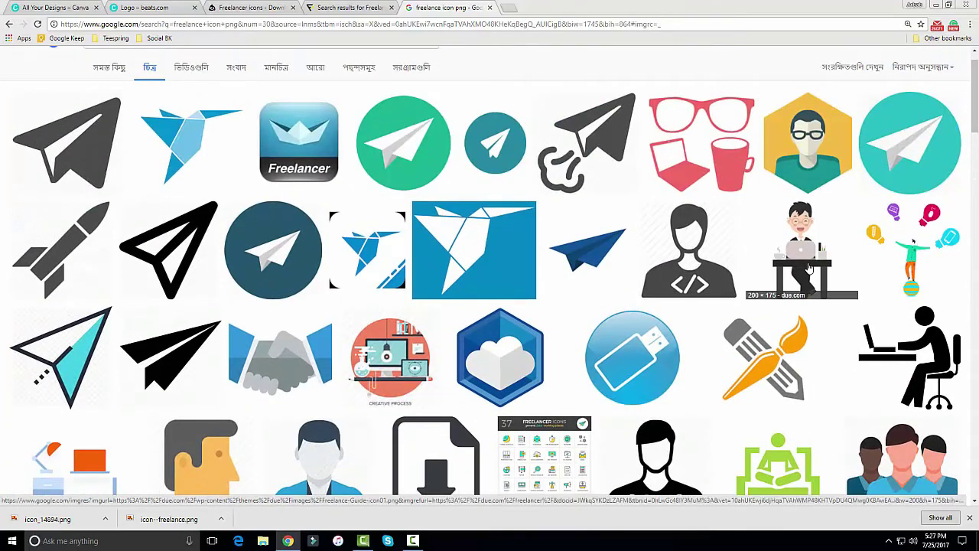
pyautogui.scroll(-1, 582, 327)
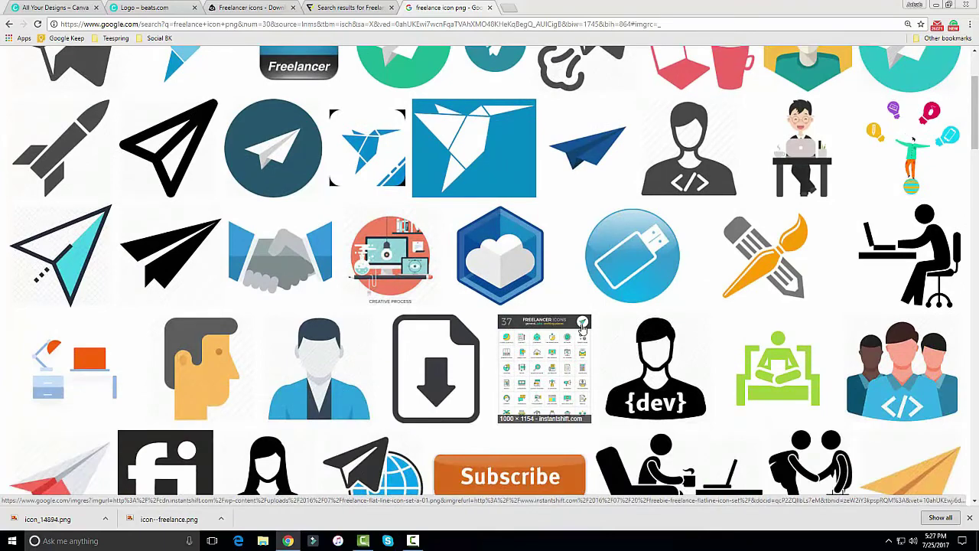
pyautogui.scroll(-1, 582, 327)
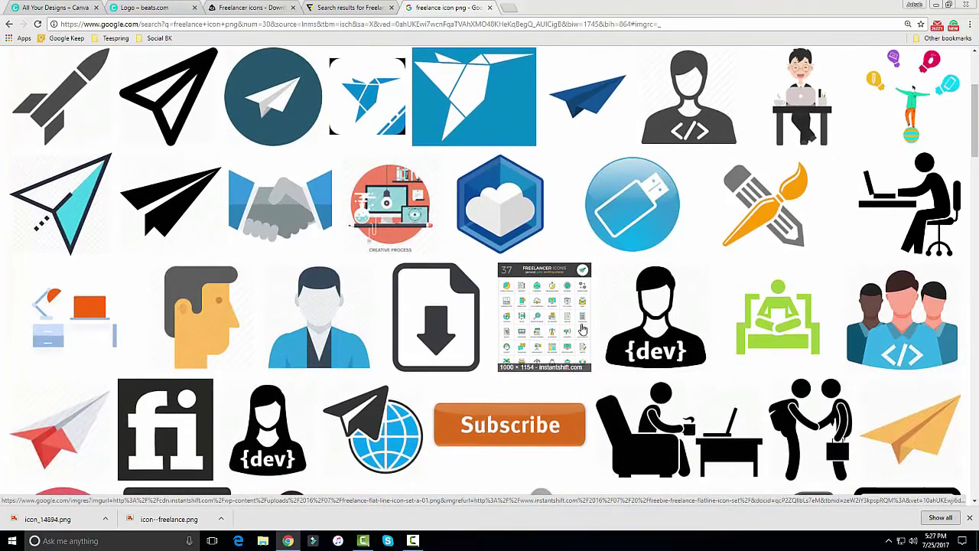
pyautogui.scroll(-1, 582, 327)
pyautogui.scroll(1, 77, 151)
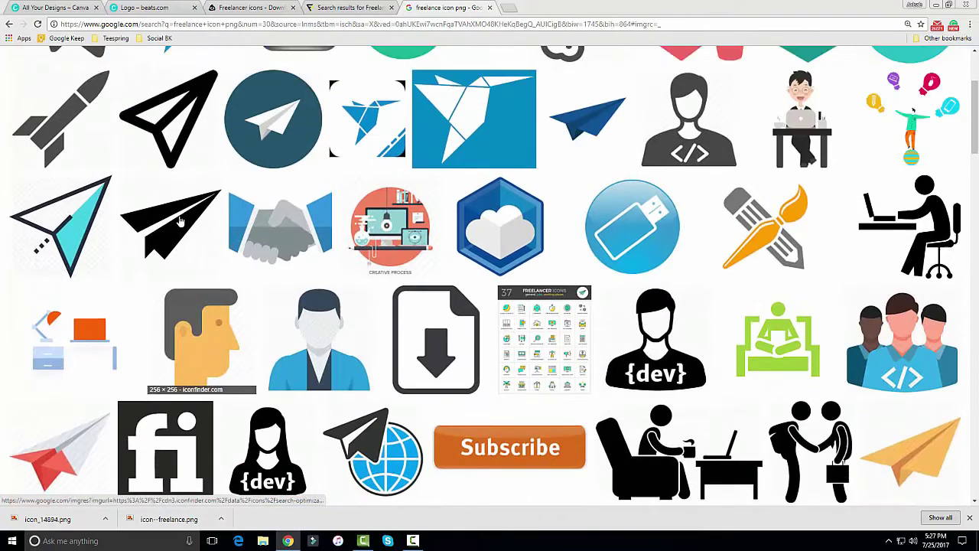
pyautogui.scroll(2, 296, 258)
pyautogui.scroll(2, 428, 237)
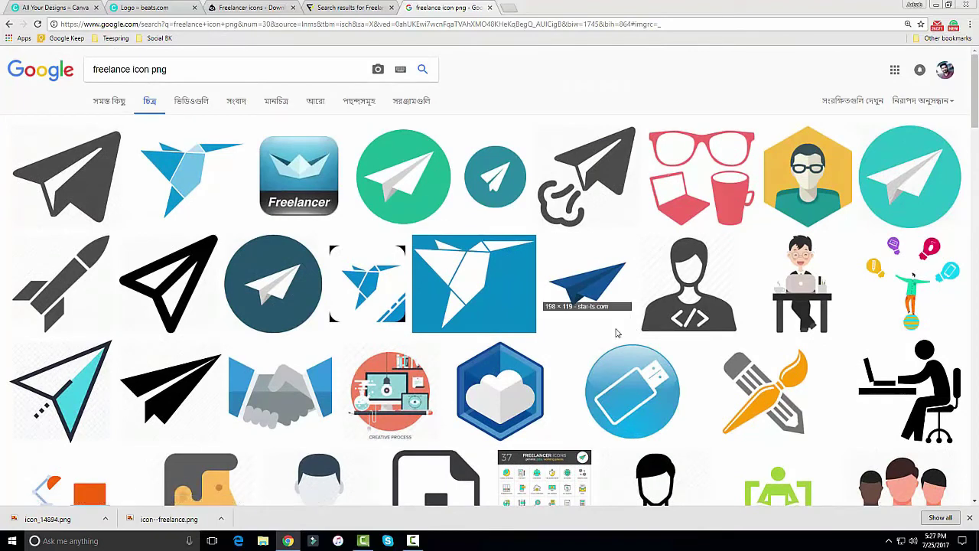
# Save the teal paper-plane icon image to the Desktop
pyautogui.click(909, 177)
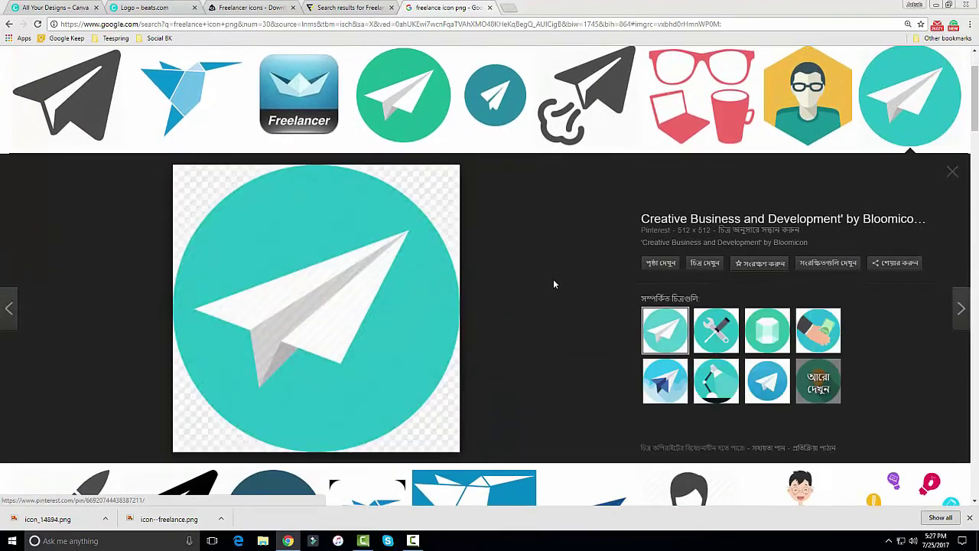
pyautogui.rightClick(311, 304)
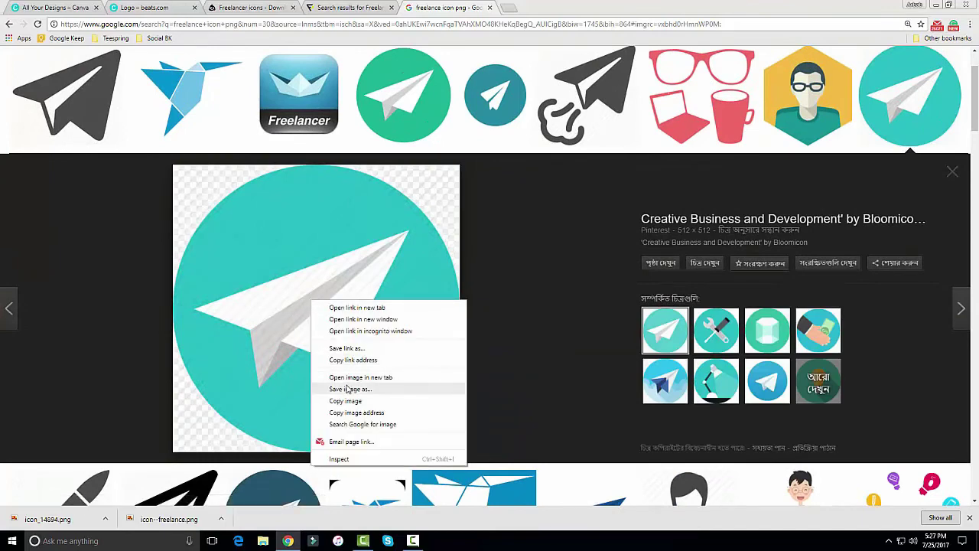
pyautogui.click(350, 389)
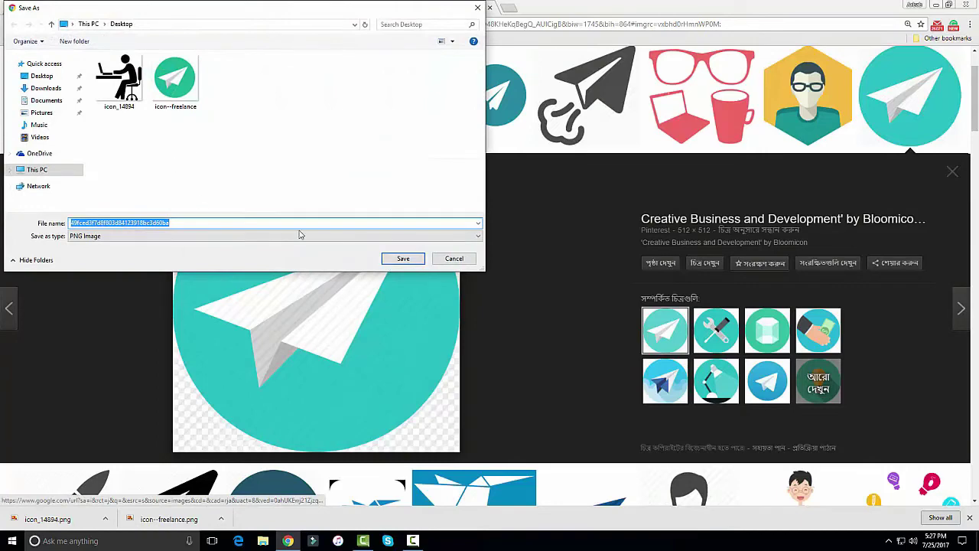
pyautogui.click(45, 76)
pyautogui.click(403, 258)
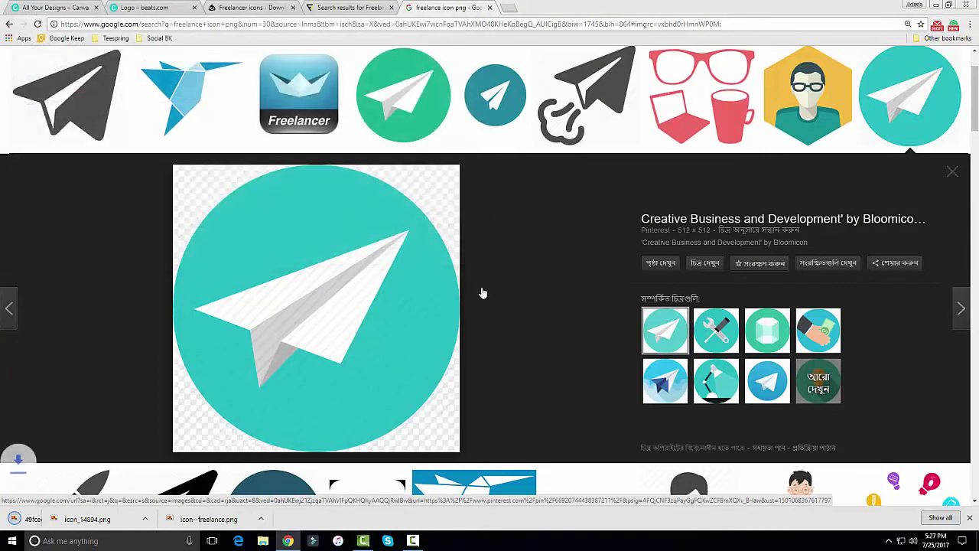
pyautogui.click(951, 173)
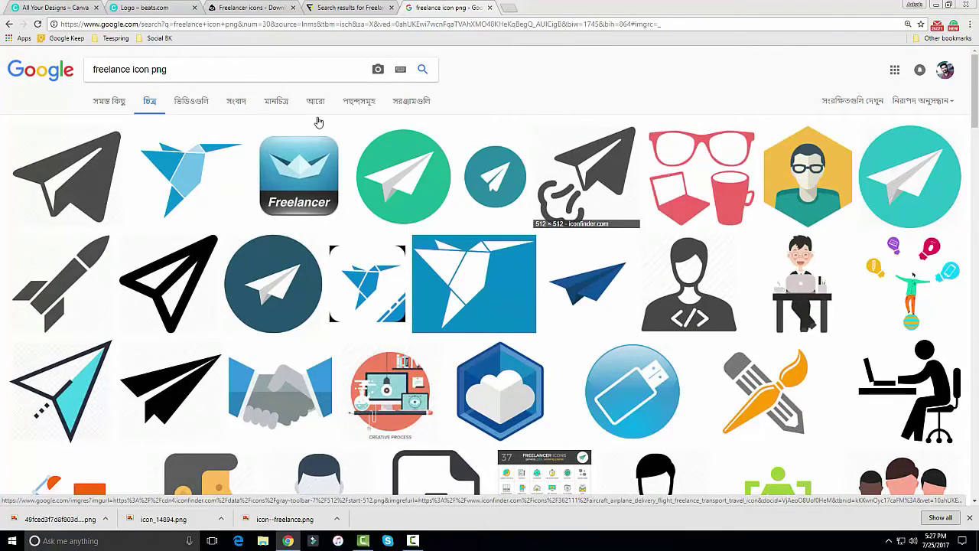
pyautogui.click(157, 8)
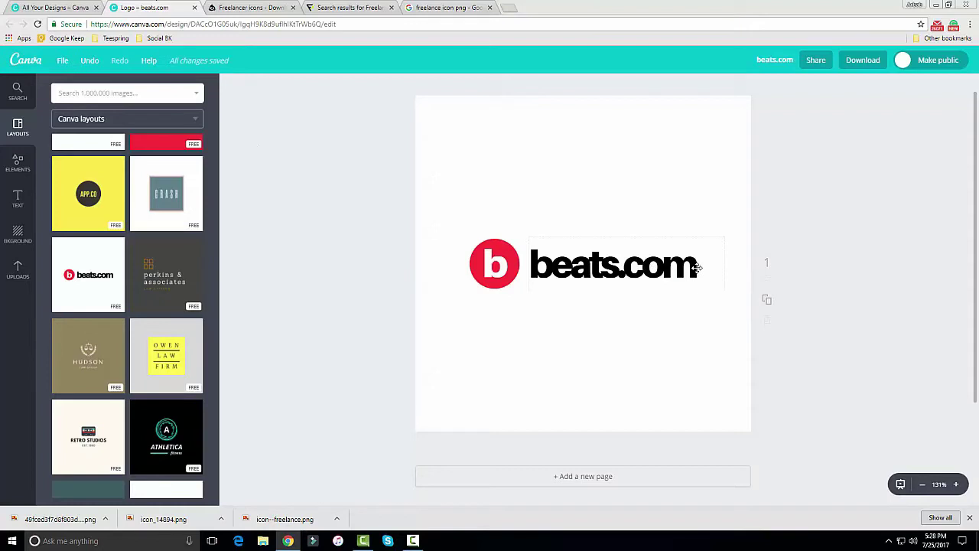
# Delete the beats.com text and type 'Freelancekothon' in its place
pyautogui.click(696, 266)
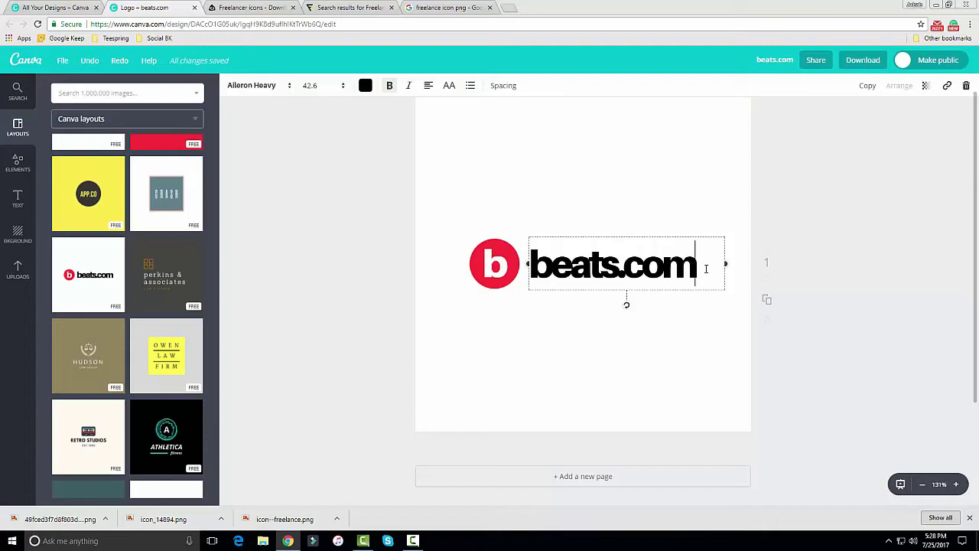
pyautogui.press('BackSpace')
pyautogui.press('BackSpace')
pyautogui.press('BackSpace')
pyautogui.press('BackSpace')
pyautogui.press('BackSpace')
pyautogui.press('BackSpace')
pyautogui.press('BackSpace')
pyautogui.press('BackSpace')
pyautogui.press('BackSpace')
pyautogui.write('Freelancek')
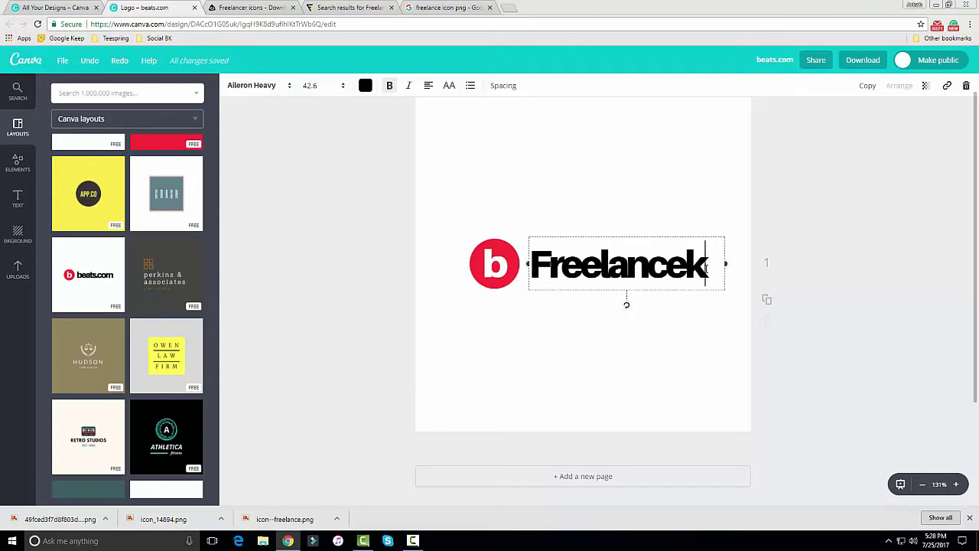
pyautogui.write('othon')
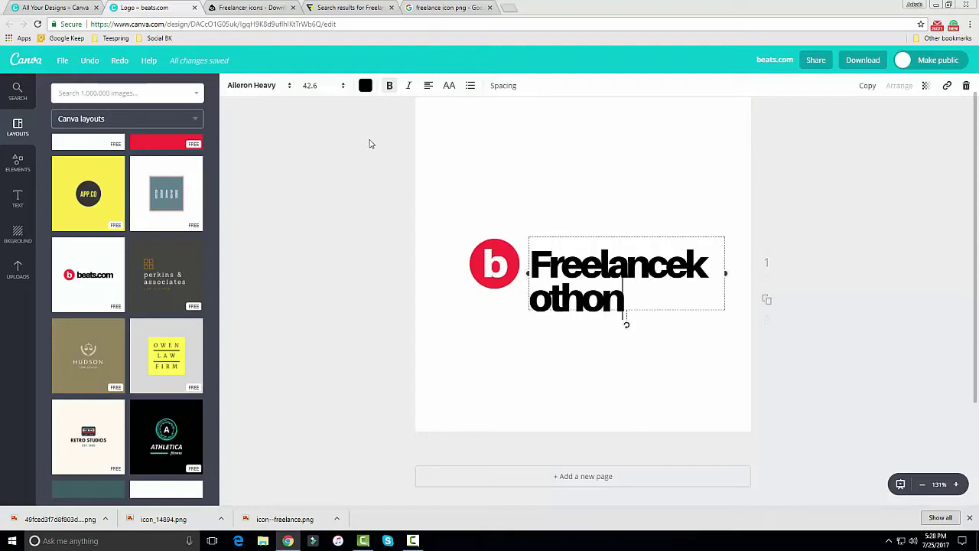
# Reduce the name's font size to 28 after trying 32
pyautogui.click(328, 91)
pyautogui.click(315, 222)
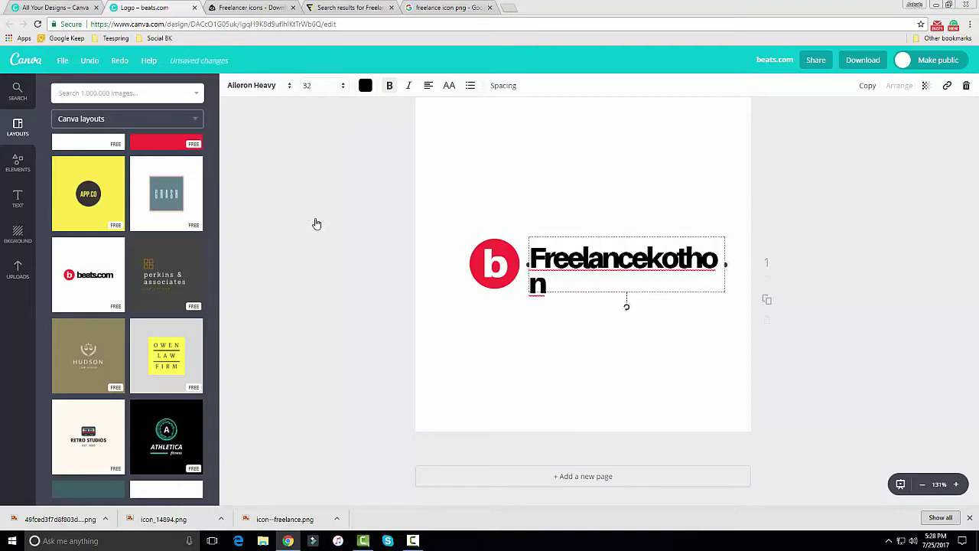
pyautogui.click(320, 90)
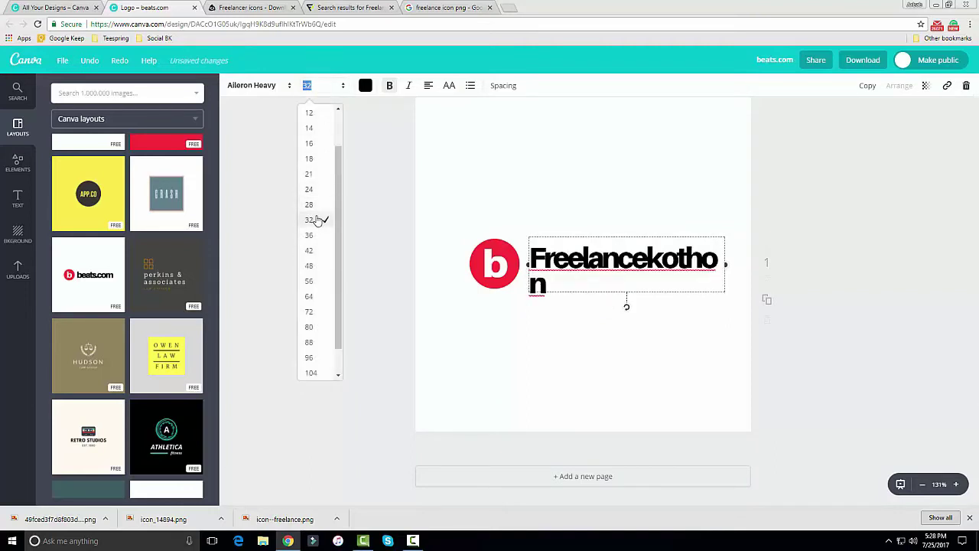
pyautogui.click(312, 204)
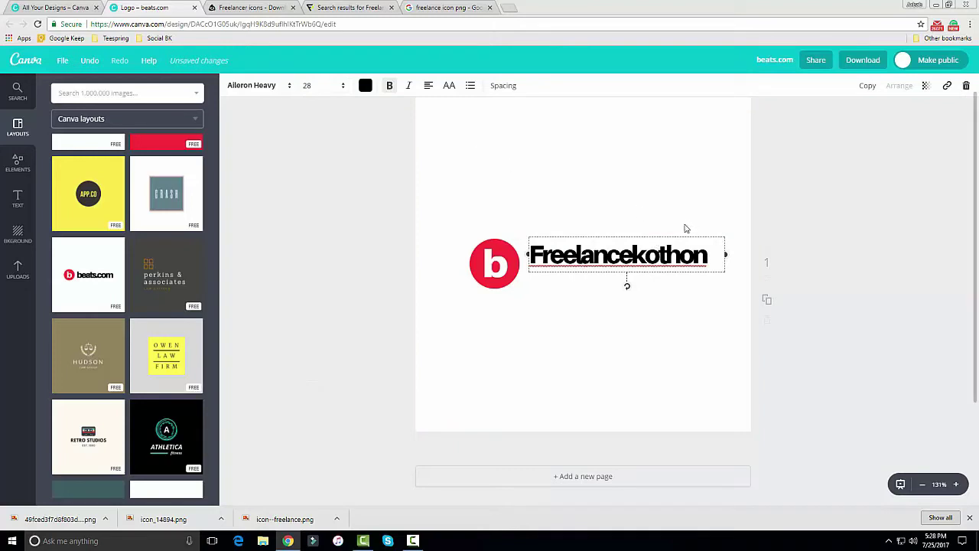
# Drag the Freelancekothon text level with the red b circle
pyautogui.click(686, 228)
pyautogui.moveTo(660, 244)
pyautogui.mouseDown()
pyautogui.moveTo(647, 239)
pyautogui.moveTo(658, 252)
pyautogui.mouseUp()
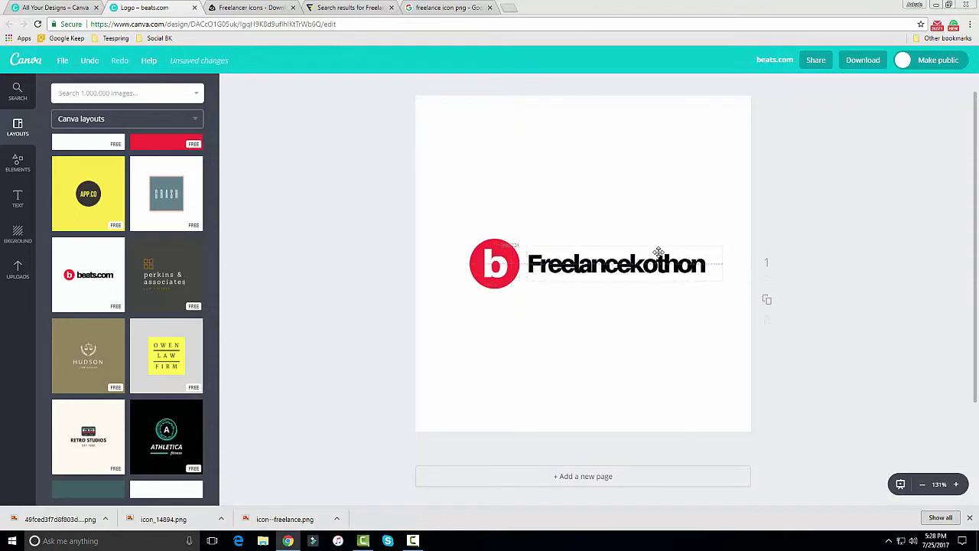
pyautogui.moveTo(657, 252); pyautogui.dragTo(657, 252)
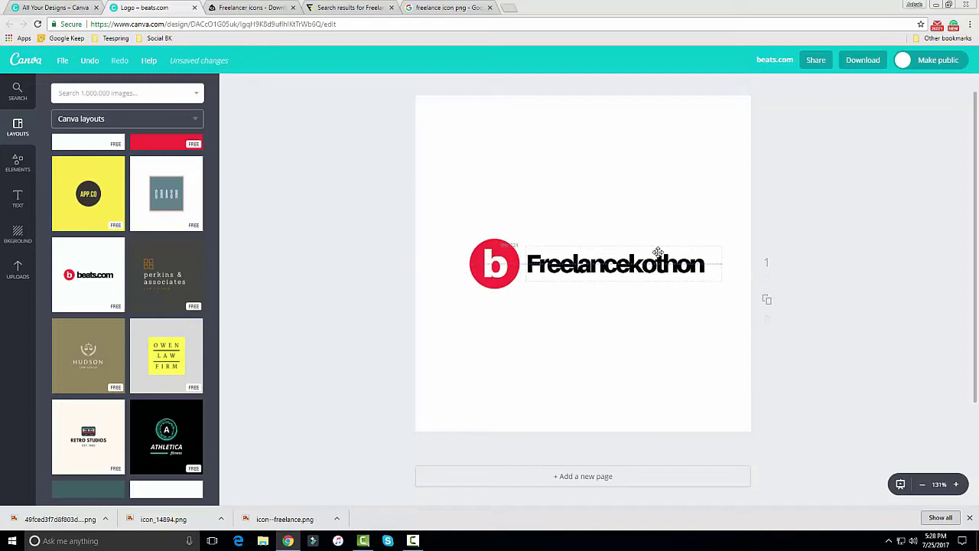
pyautogui.click(710, 266)
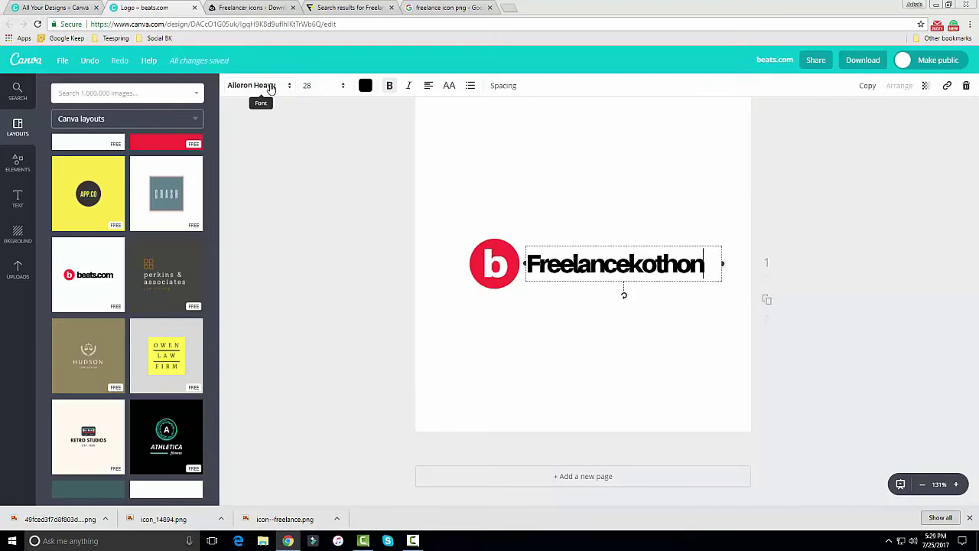
# Colour the Freelancekothon text green from the default colour palette
pyautogui.click(326, 90)
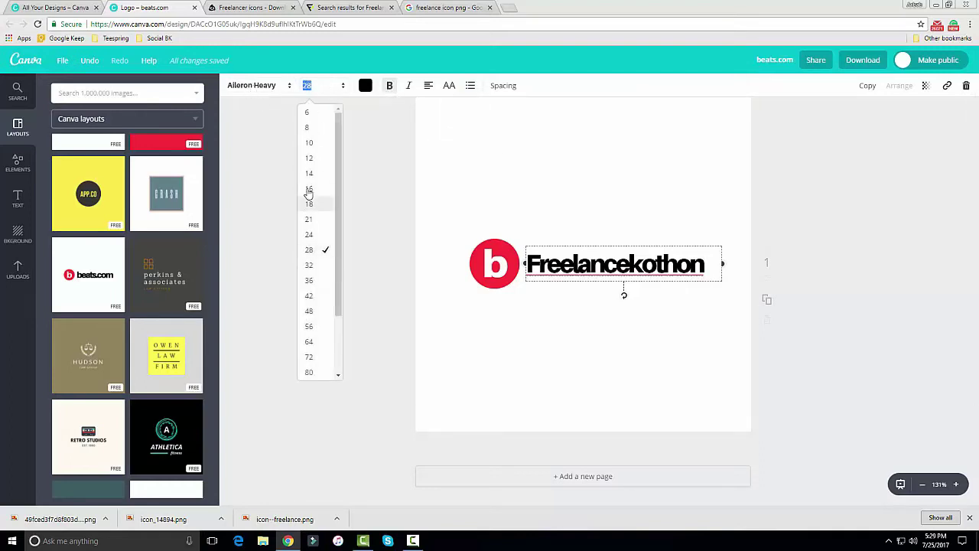
pyautogui.click(365, 87)
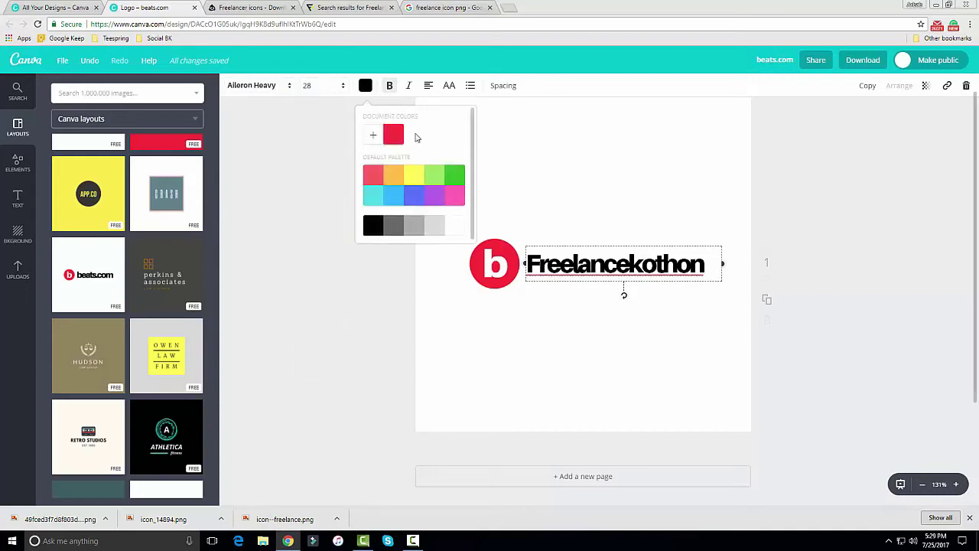
pyautogui.click(454, 176)
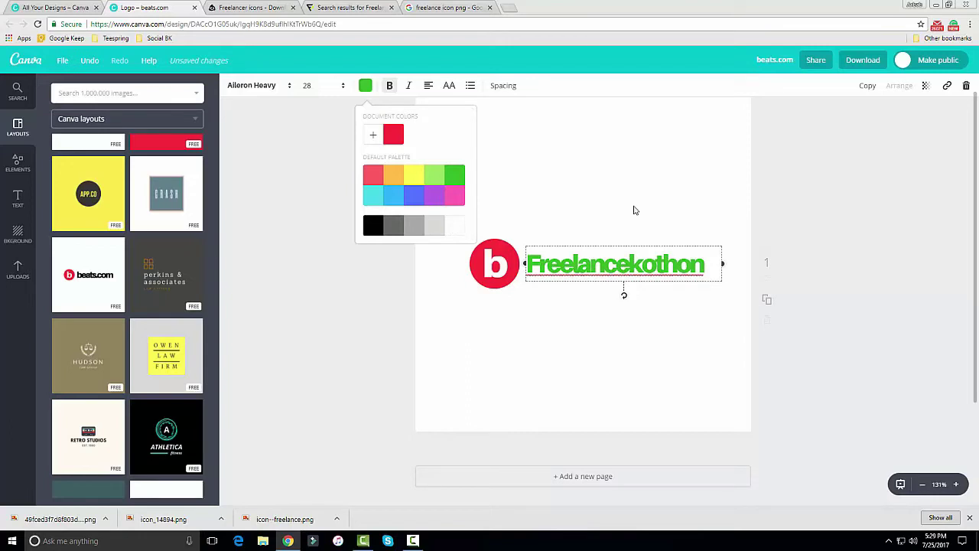
pyautogui.click(639, 257)
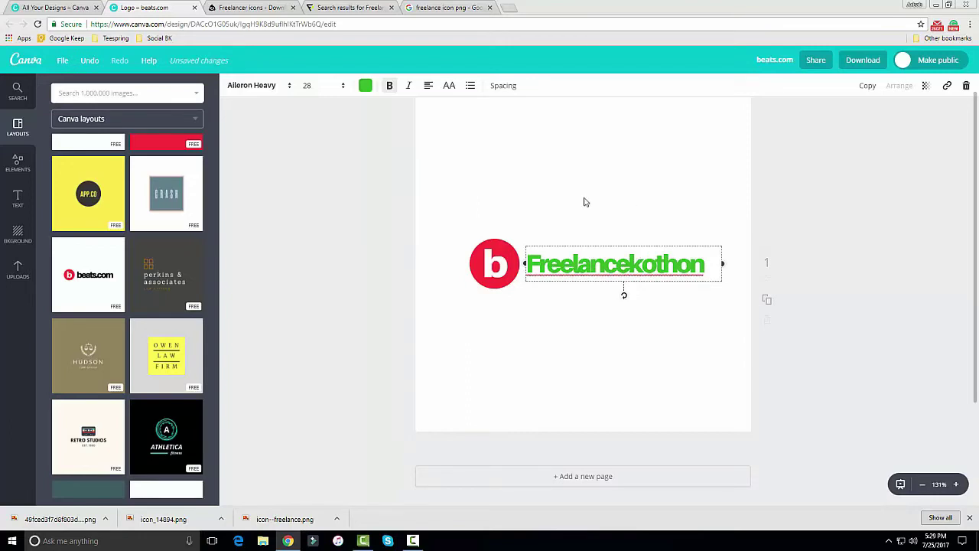
pyautogui.click(257, 90)
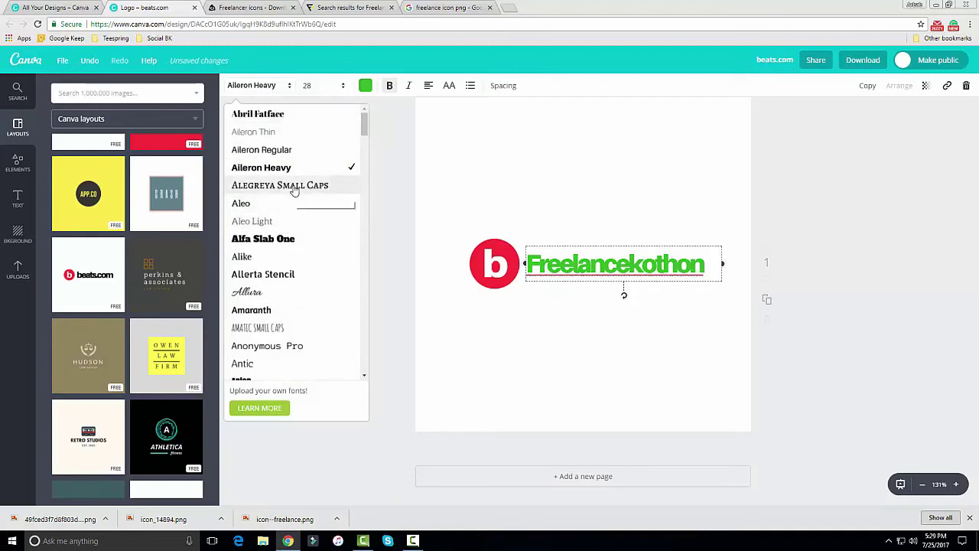
# Try Aileron Heavy, Anonymous Pro and Alfa Slab One fonts on the name
pyautogui.click(289, 309)
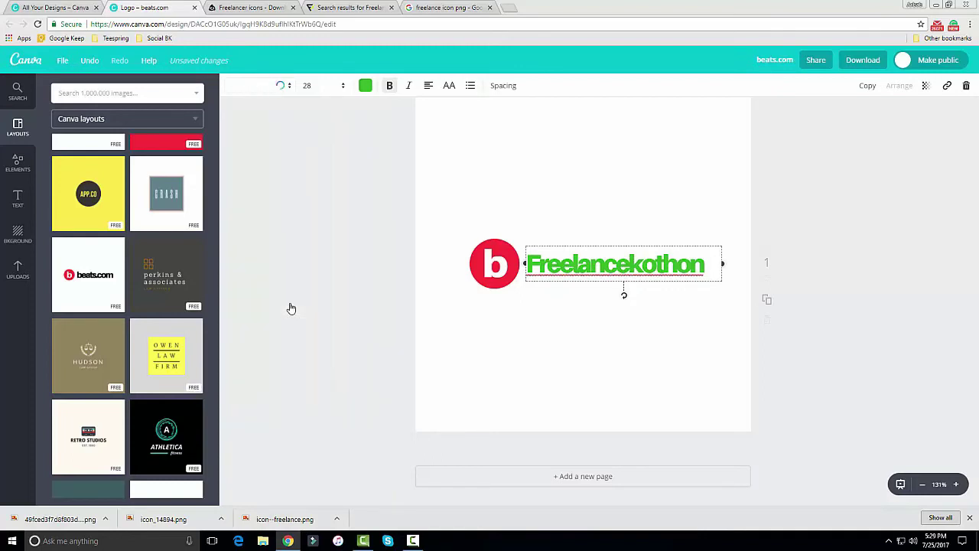
pyautogui.click(263, 85)
pyautogui.click(264, 229)
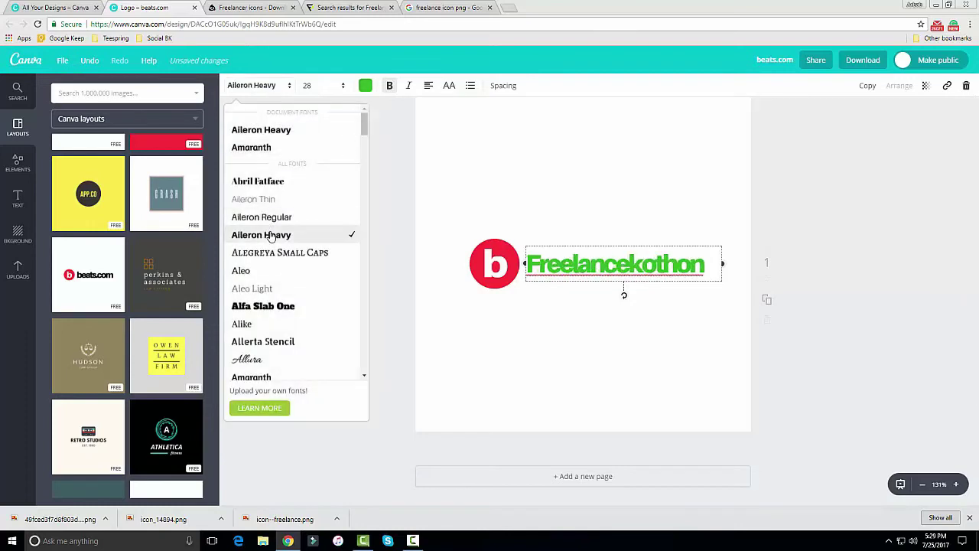
pyautogui.click(287, 86)
pyautogui.scroll(-2, 300, 245)
pyautogui.click(295, 246)
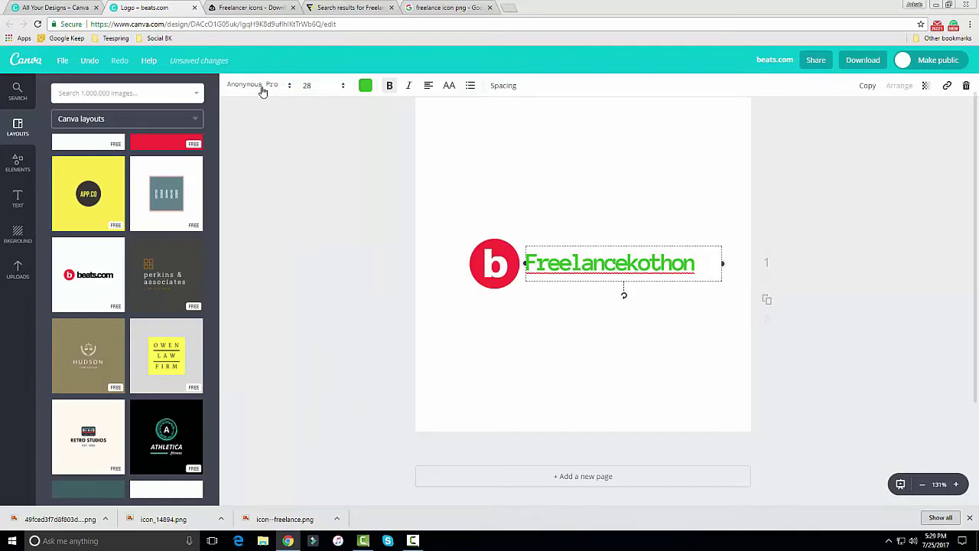
pyautogui.click(262, 85)
pyautogui.scroll(-1, 279, 244)
pyautogui.click(281, 260)
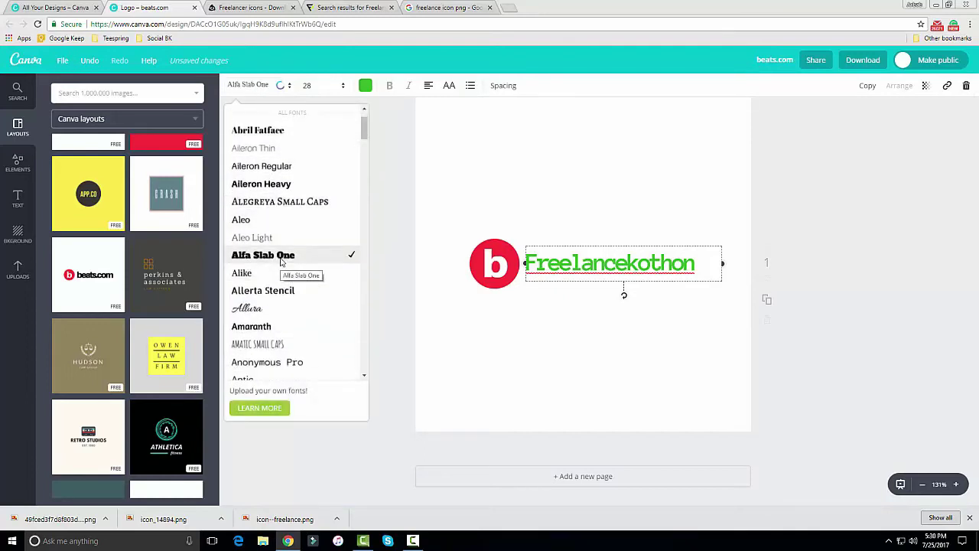
# Try Allerta Stencil, Amaranth and Aleo Light fonts on the name
pyautogui.click(289, 91)
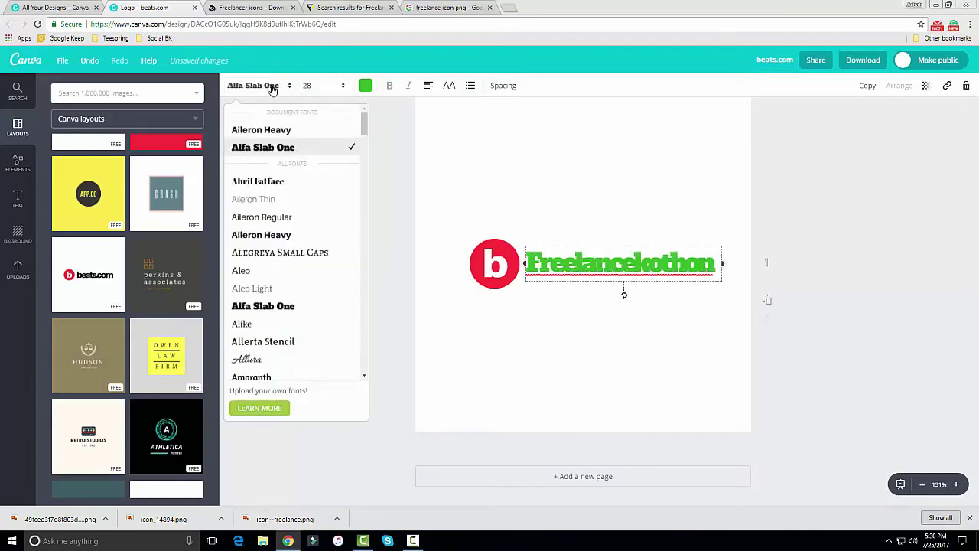
pyautogui.scroll(-1, 284, 253)
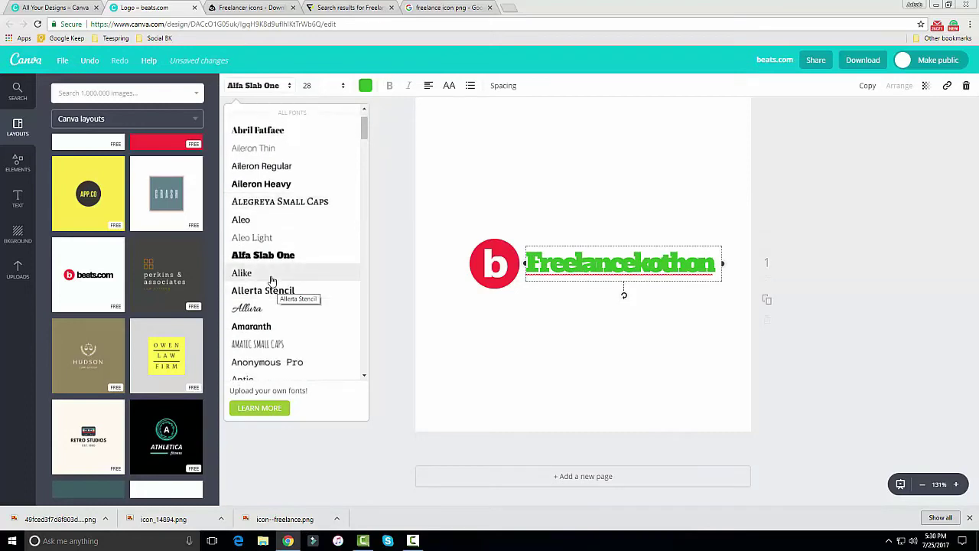
pyautogui.click(283, 292)
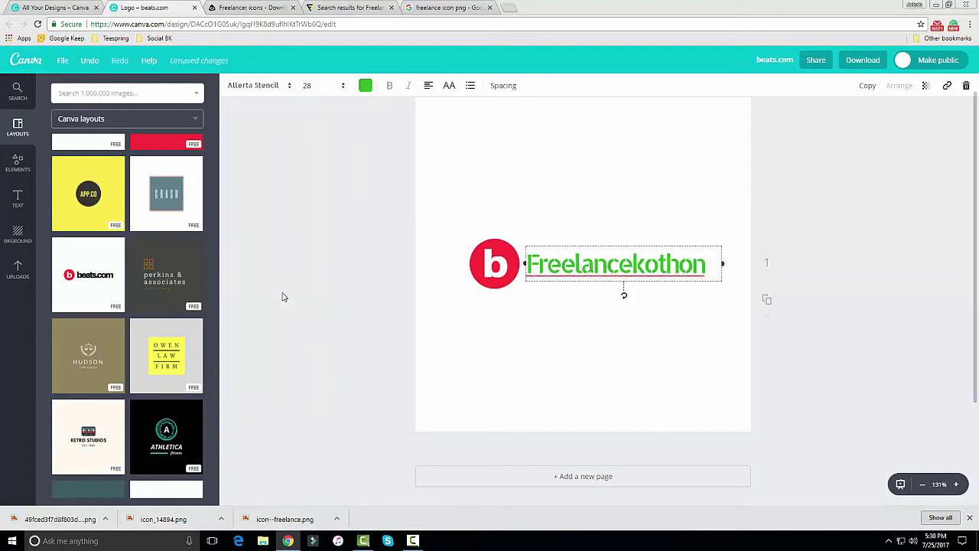
pyautogui.click(274, 85)
pyautogui.scroll(-1, 277, 260)
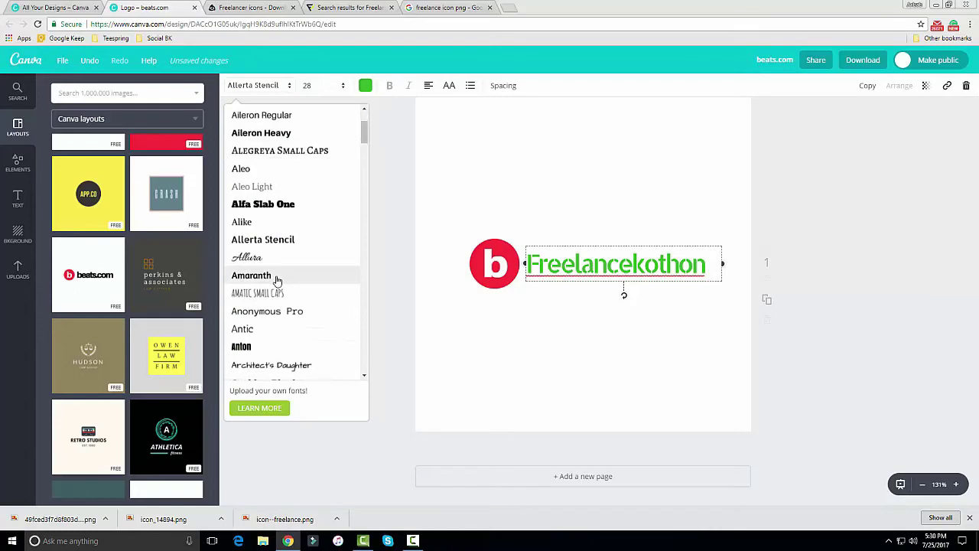
pyautogui.click(277, 278)
pyautogui.click(262, 86)
pyautogui.scroll(-2, 283, 289)
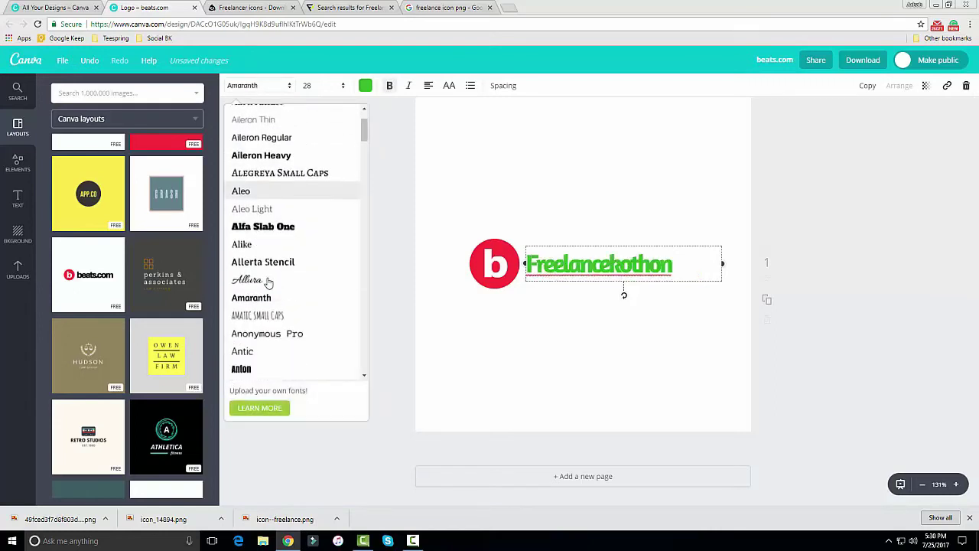
pyautogui.click(280, 280)
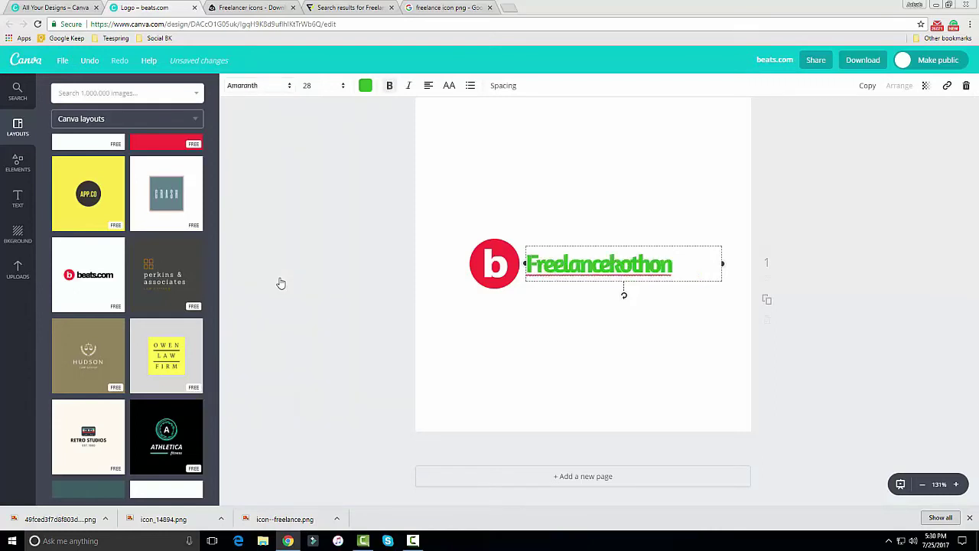
pyautogui.click(264, 86)
pyautogui.scroll(-1, 275, 230)
pyautogui.click(278, 186)
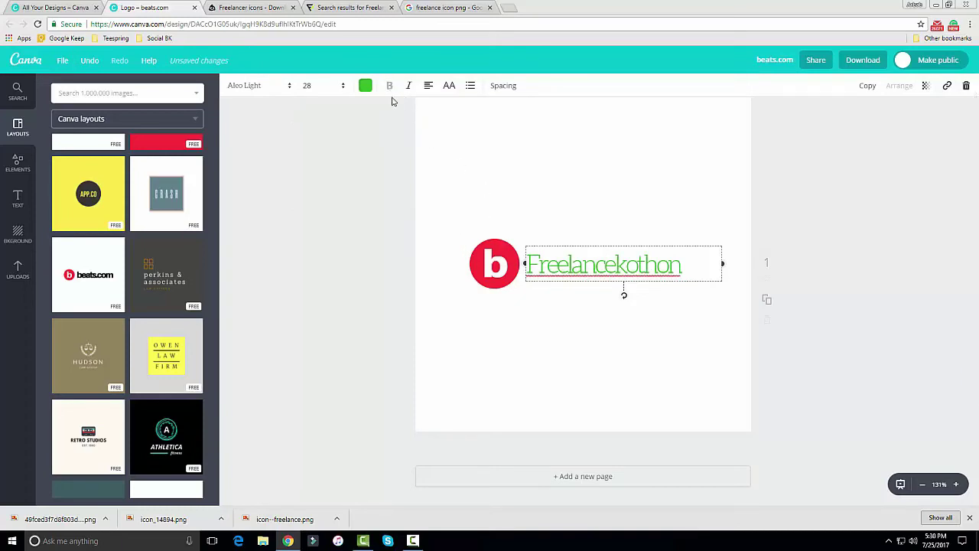
# Try Black Ops One, then settle on Aileron Regular and shift the name slightly right
pyautogui.click(240, 84)
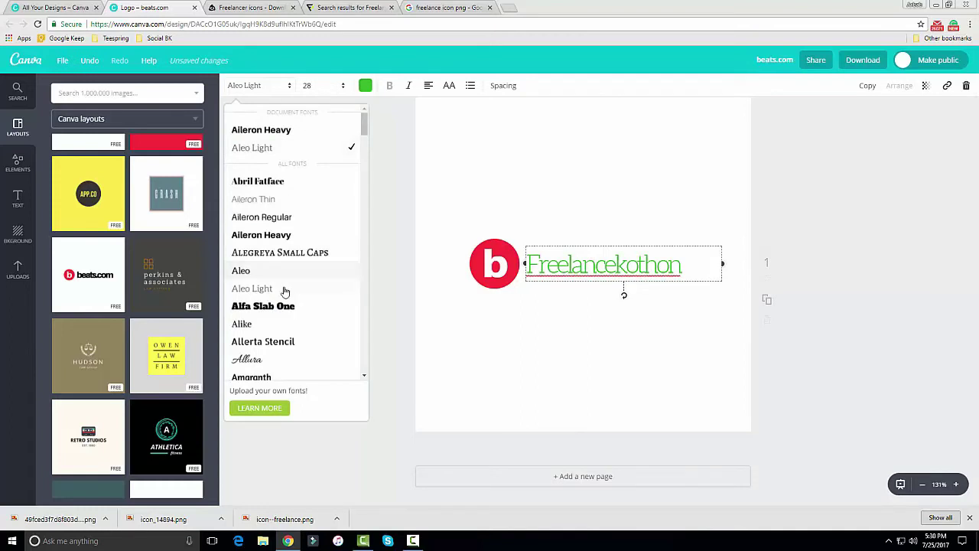
pyautogui.scroll(-1, 279, 305)
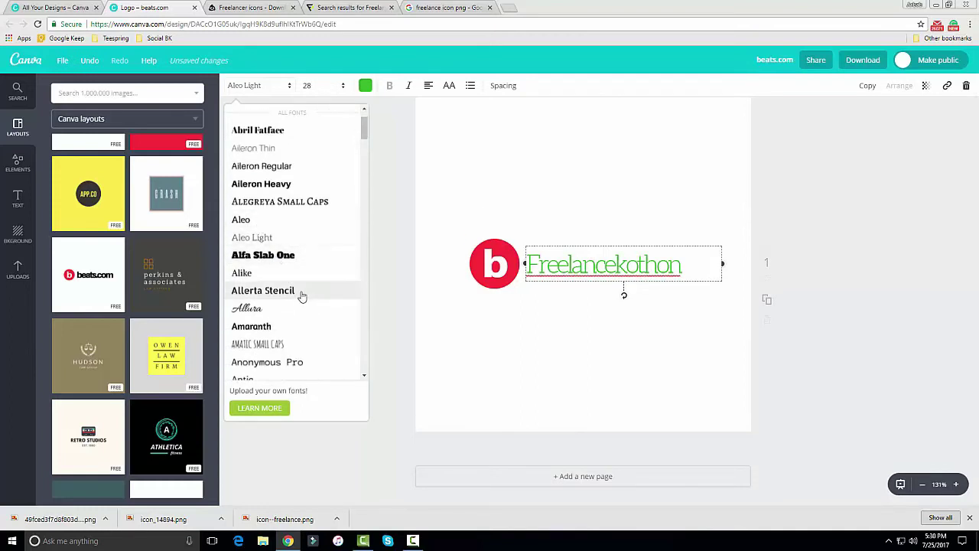
pyautogui.scroll(-2, 300, 293)
pyautogui.scroll(-1, 283, 233)
pyautogui.scroll(-2, 286, 260)
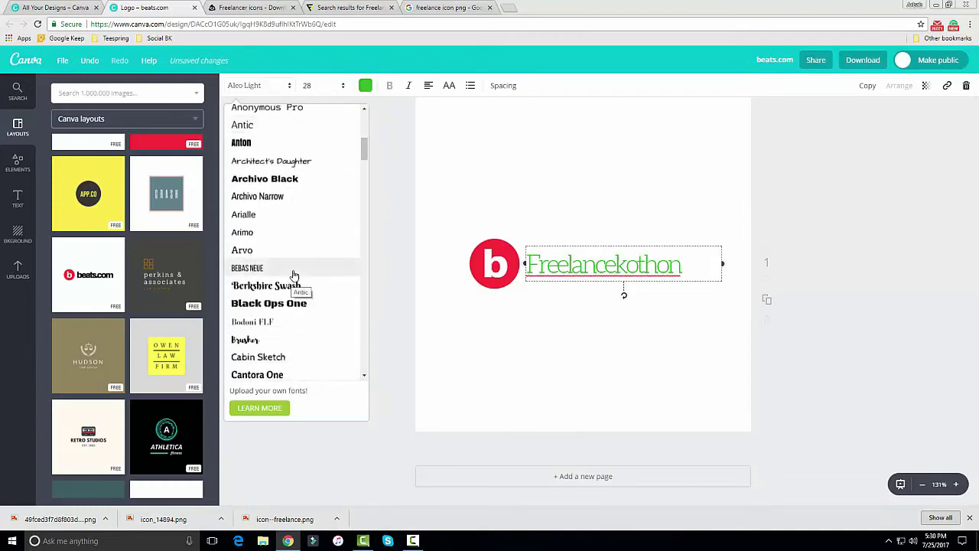
pyautogui.click(290, 309)
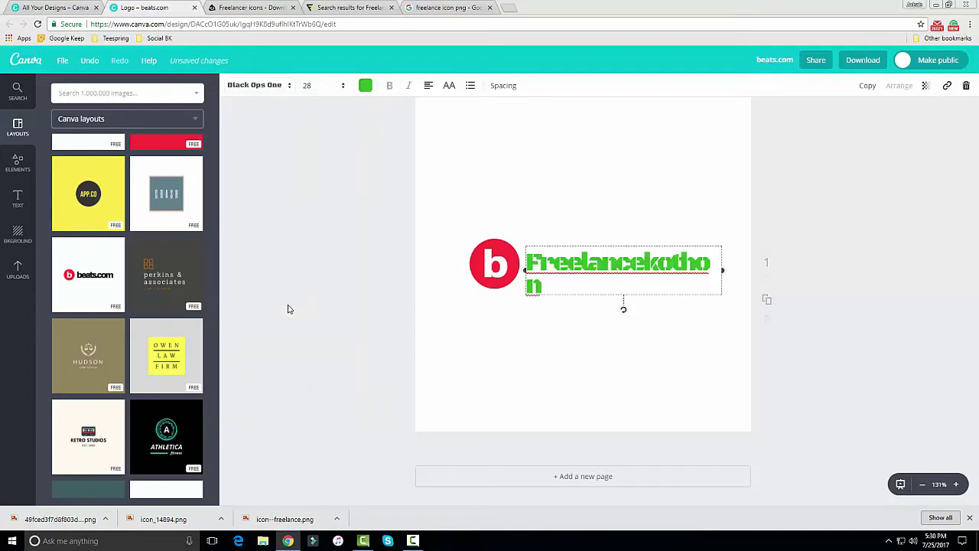
pyautogui.click(287, 88)
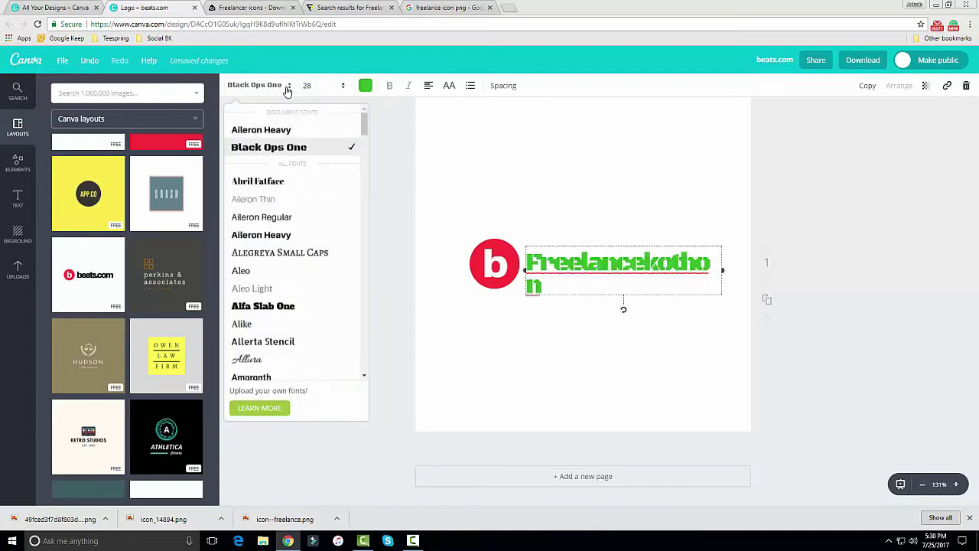
pyautogui.click(279, 220)
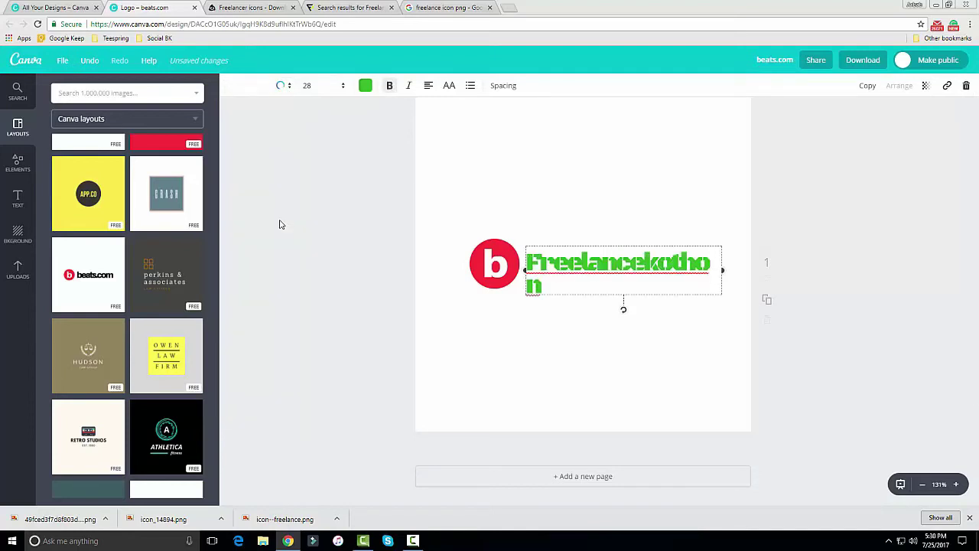
pyautogui.click(256, 87)
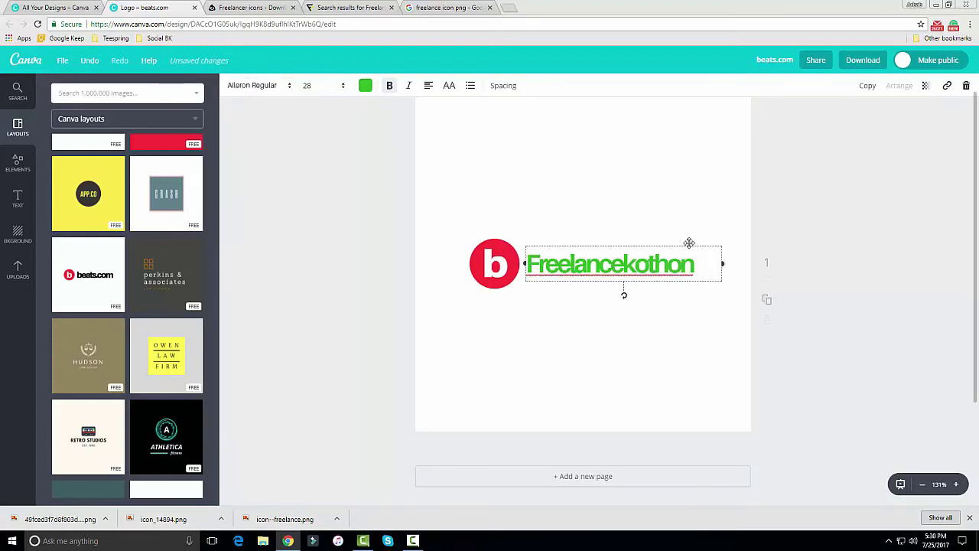
pyautogui.moveTo(689, 242); pyautogui.dragTo(693, 242)
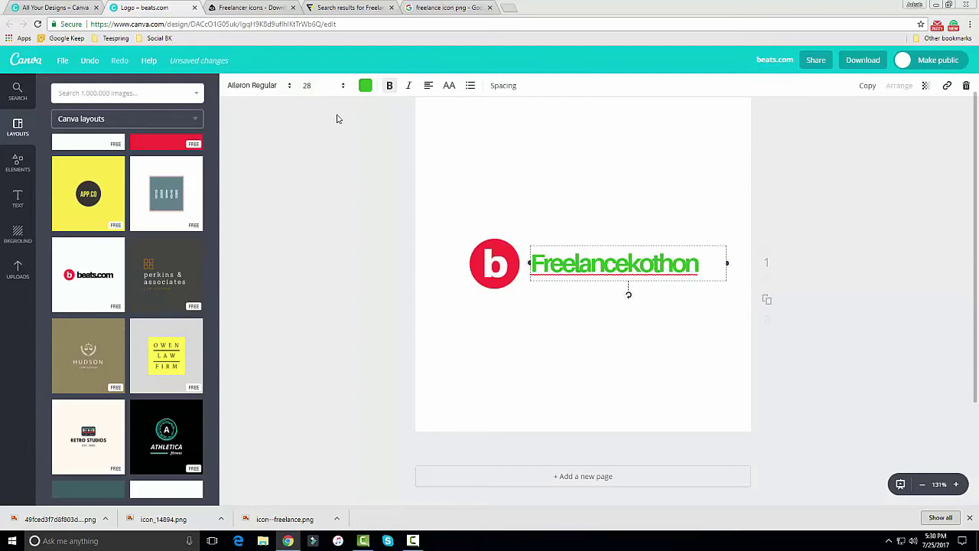
pyautogui.click(316, 86)
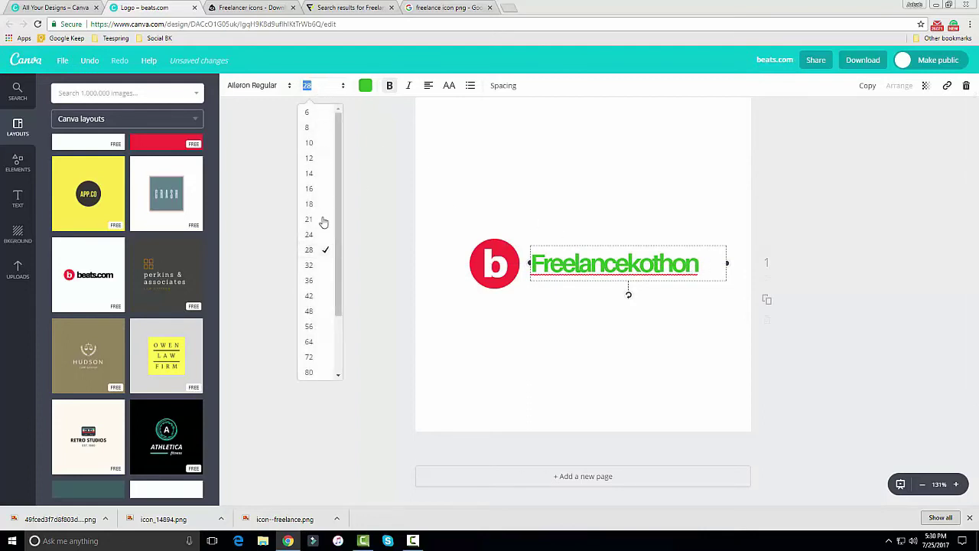
pyautogui.click(312, 267)
pyautogui.click(716, 221)
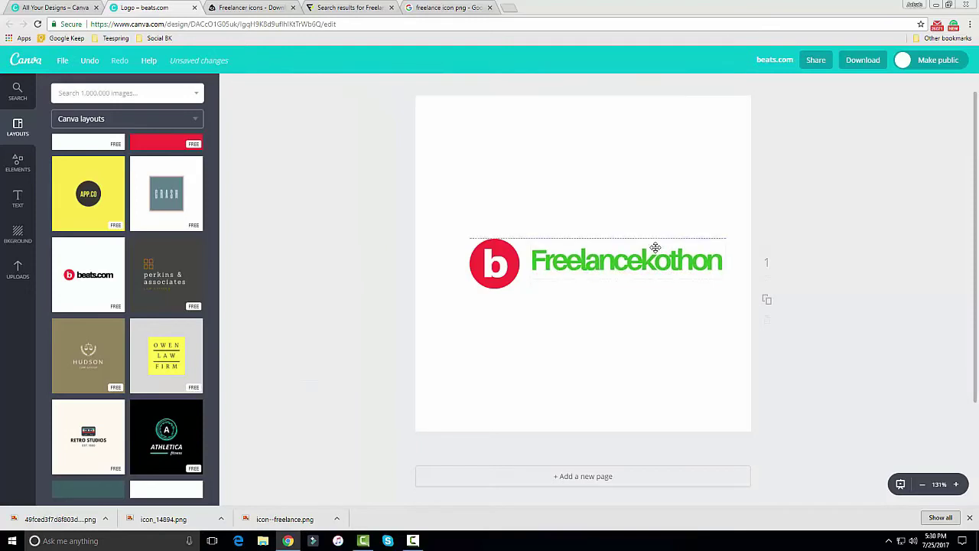
pyautogui.moveTo(655, 247)
pyautogui.mouseDown()
pyautogui.moveTo(644, 247)
pyautogui.moveTo(665, 262)
pyautogui.mouseUp()
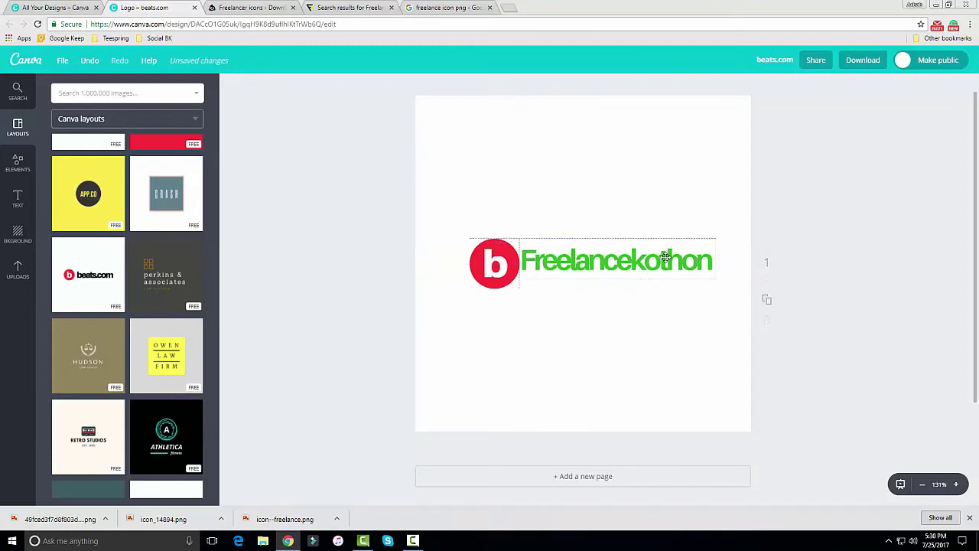
pyautogui.click(502, 240)
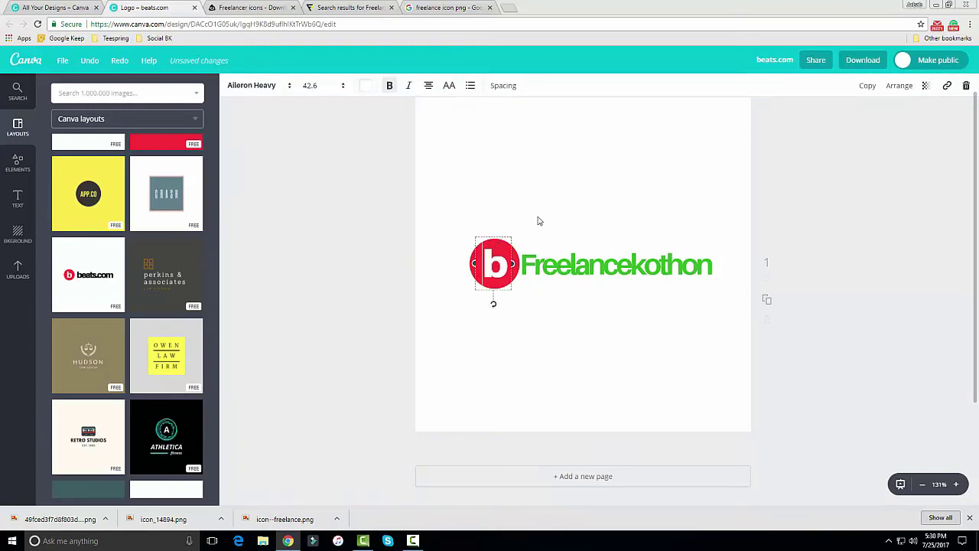
# Delete the 'b' letter and the red circle, leaving only the green Freelancekothon text
pyautogui.click(504, 245)
pyautogui.click(968, 86)
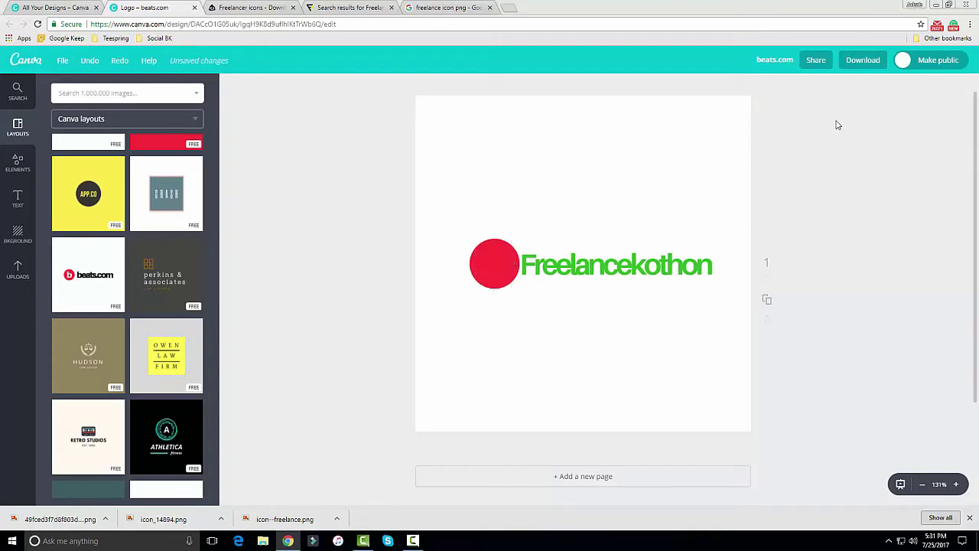
pyautogui.click(498, 251)
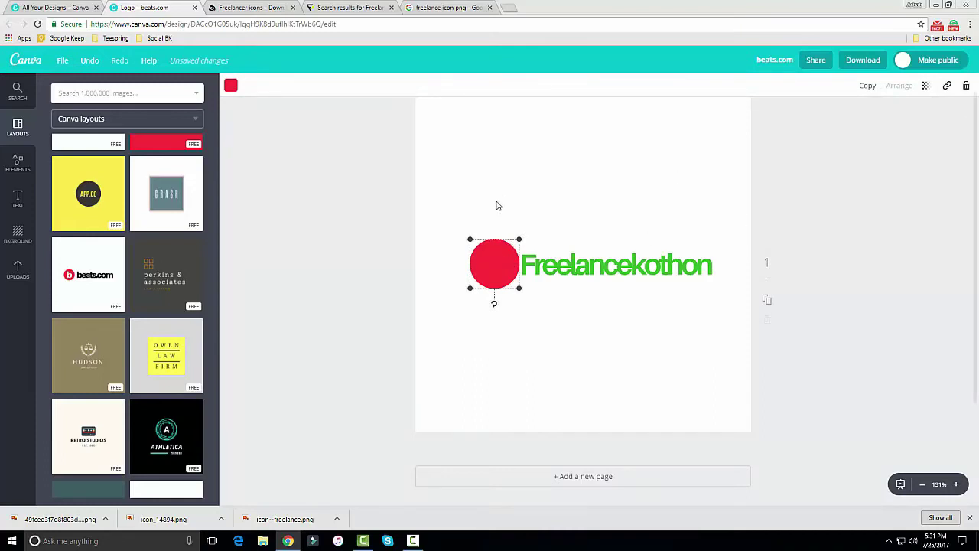
pyautogui.click(966, 86)
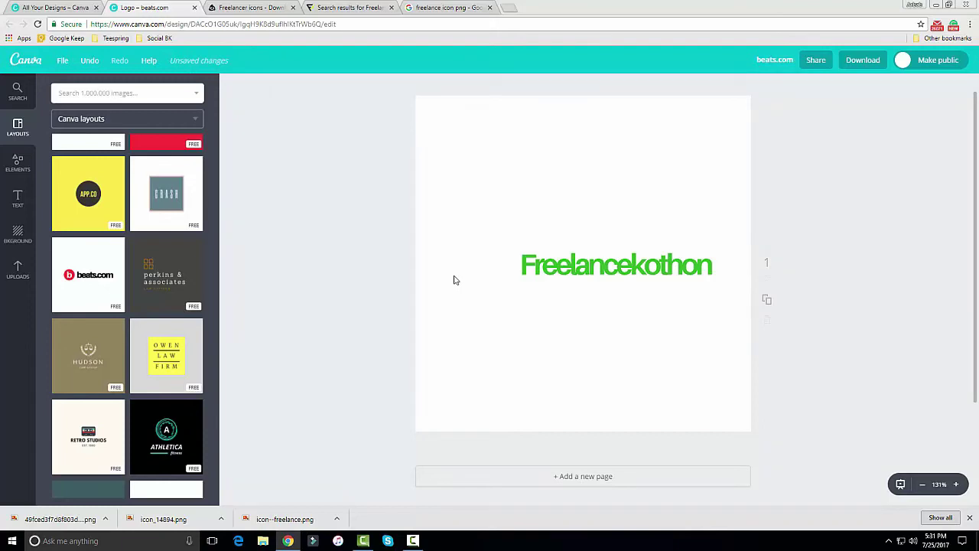
pyautogui.click(18, 270)
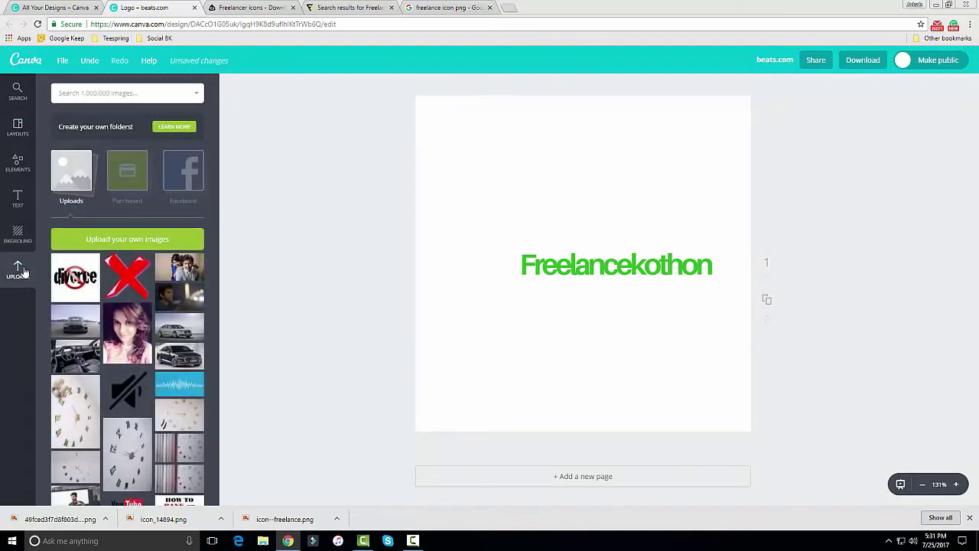
# Upload the three Desktop icon images to Canva
pyautogui.click(142, 241)
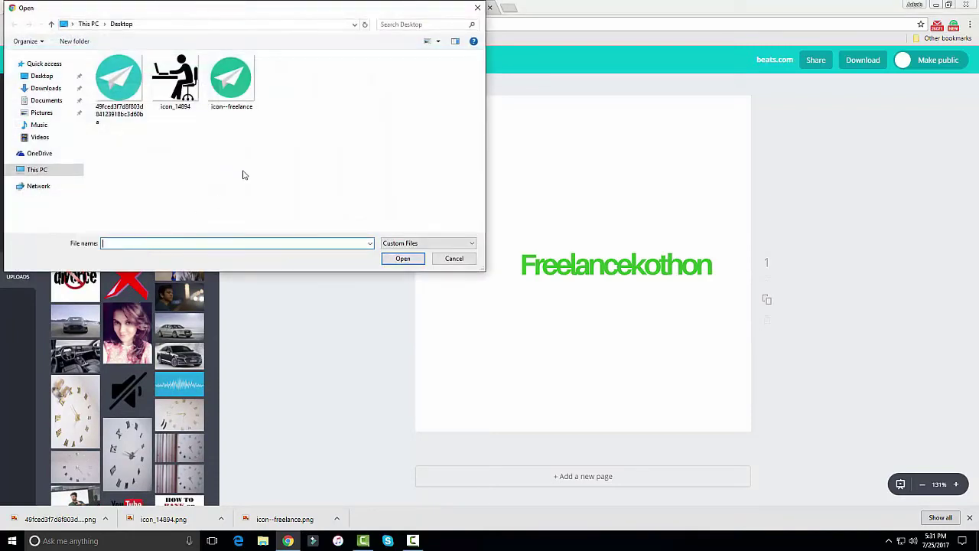
pyautogui.moveTo(291, 114); pyautogui.dragTo(96, 61)
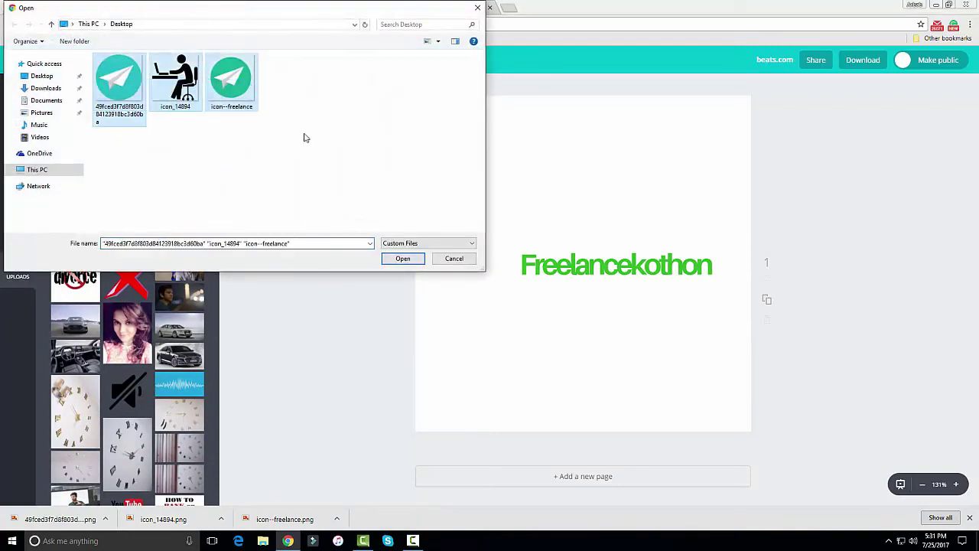
pyautogui.click(395, 260)
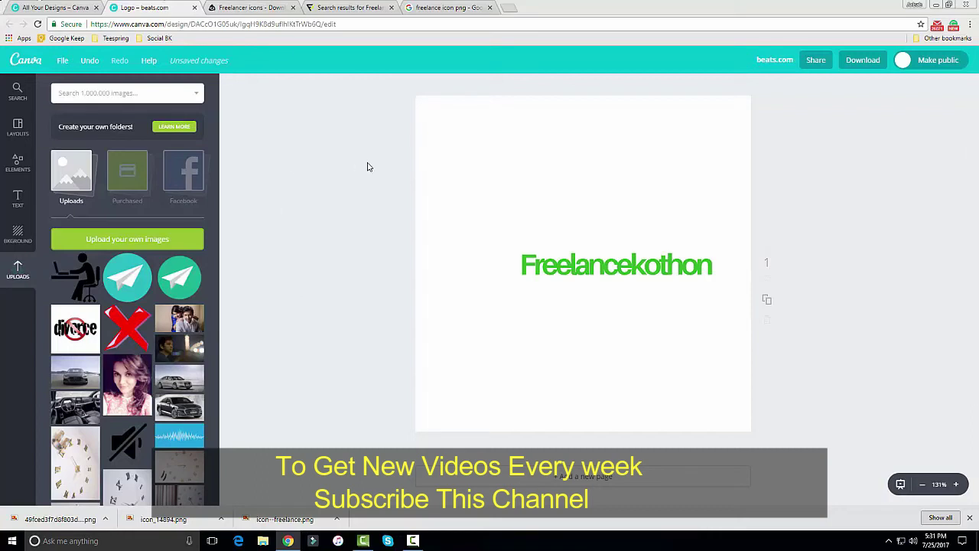
# Place the paper-plane upload left of Freelancekothon and shrink it to fit
pyautogui.moveTo(182, 281); pyautogui.dragTo(482, 290)
pyautogui.moveTo(559, 360); pyautogui.dragTo(461, 260)
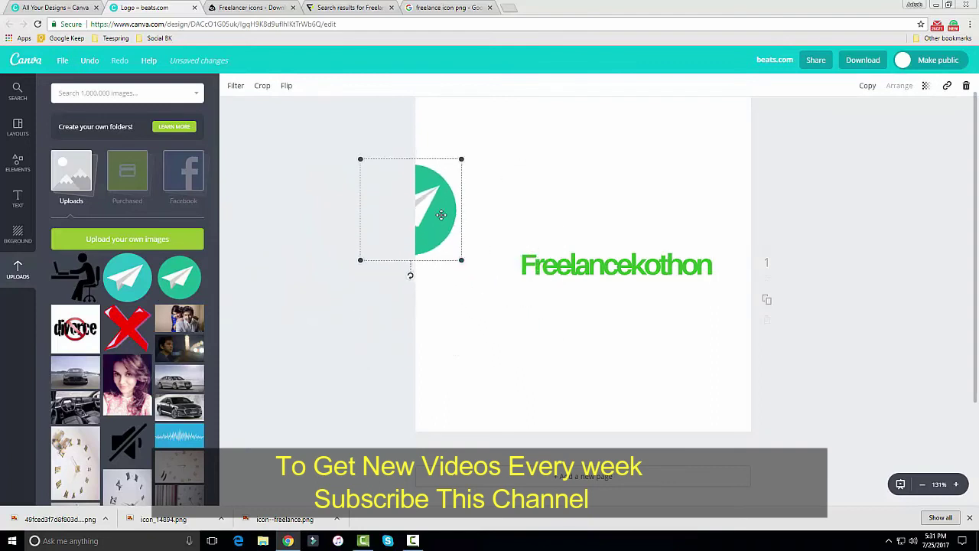
pyautogui.moveTo(440, 215); pyautogui.dragTo(491, 270)
pyautogui.moveTo(525, 317)
pyautogui.mouseDown()
pyautogui.moveTo(478, 271)
pyautogui.moveTo(509, 263)
pyautogui.mouseUp()
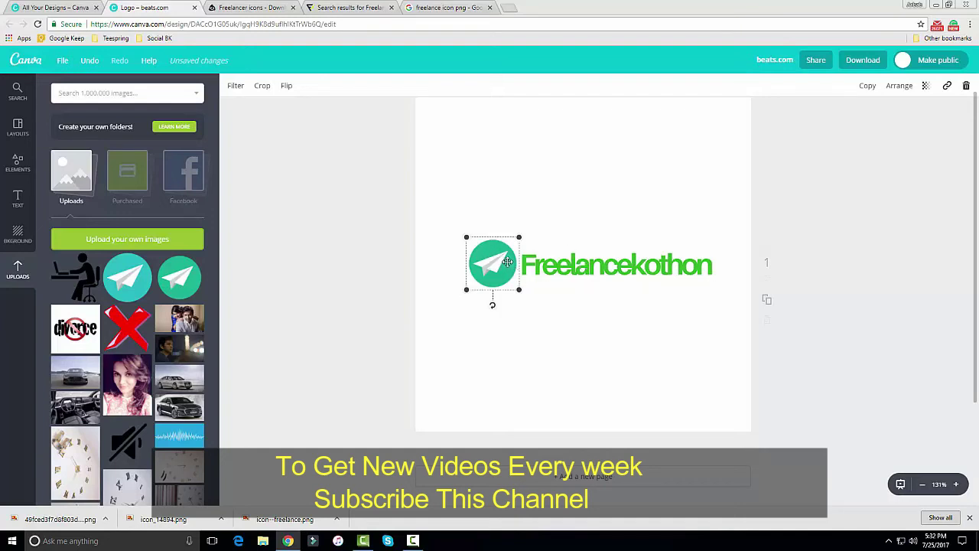
pyautogui.click(605, 267)
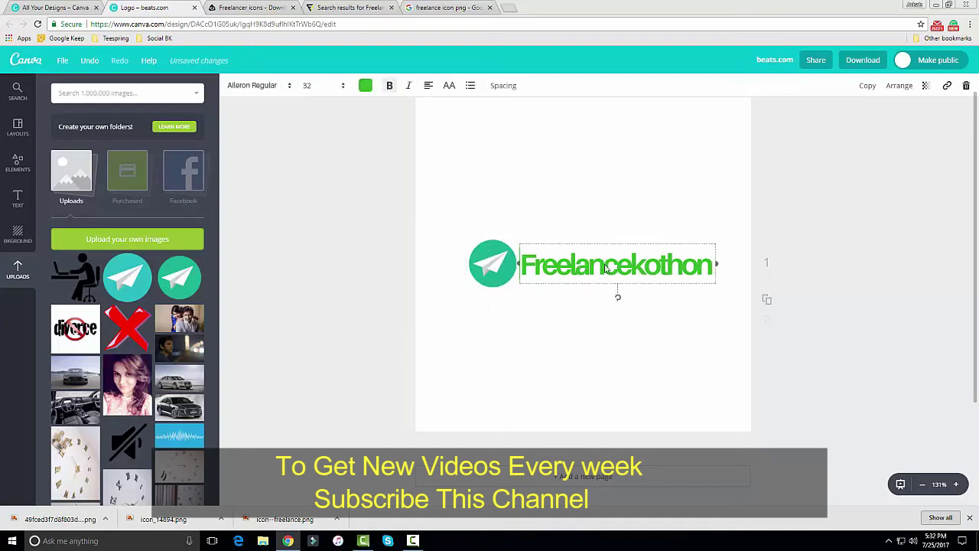
# Give Freelancekothon a custom teal colour matching the icon, then nudge it slightly up
pyautogui.click(365, 84)
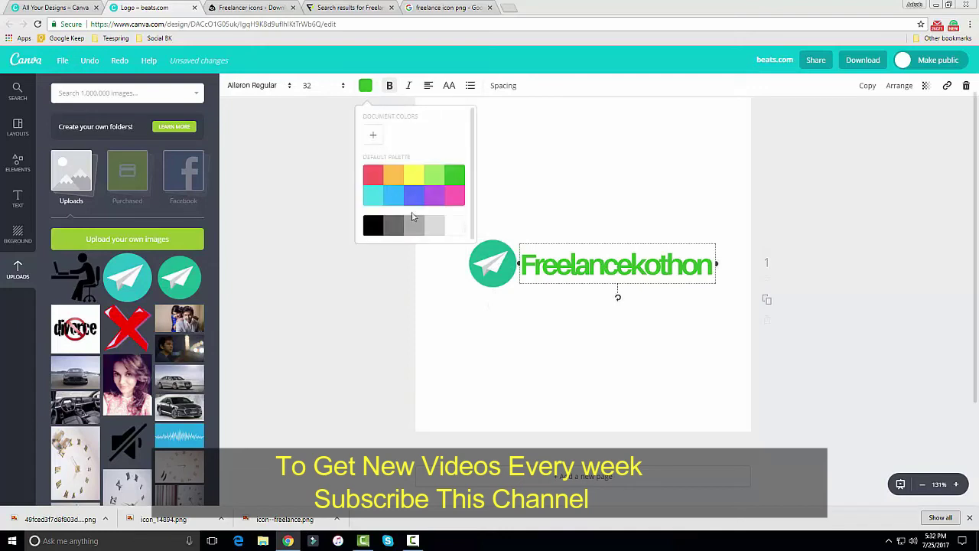
pyautogui.click(373, 134)
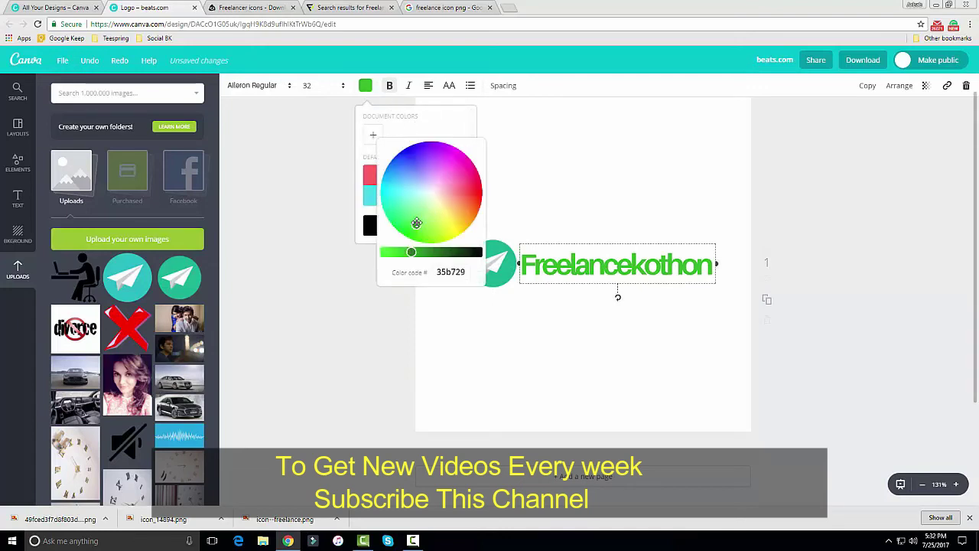
pyautogui.moveTo(416, 222); pyautogui.dragTo(402, 197)
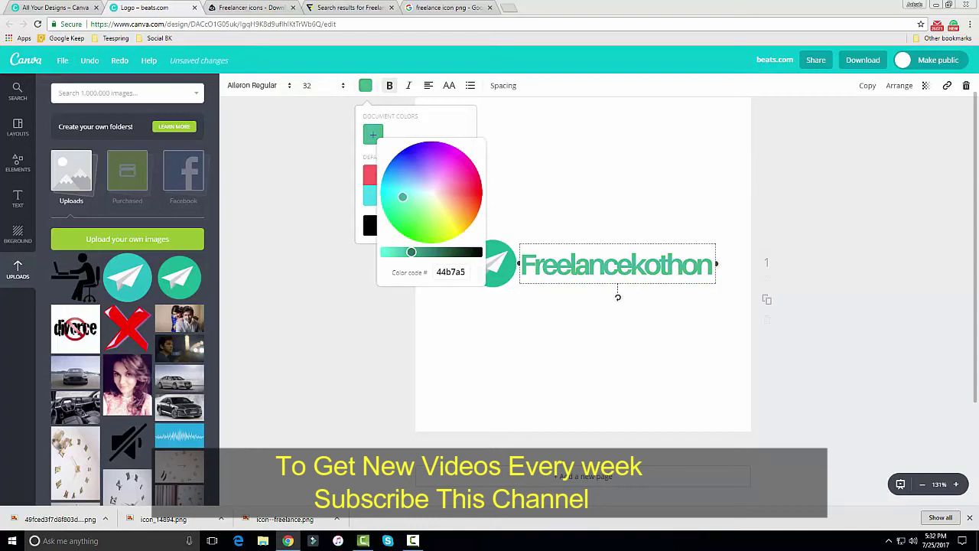
pyautogui.click(550, 195)
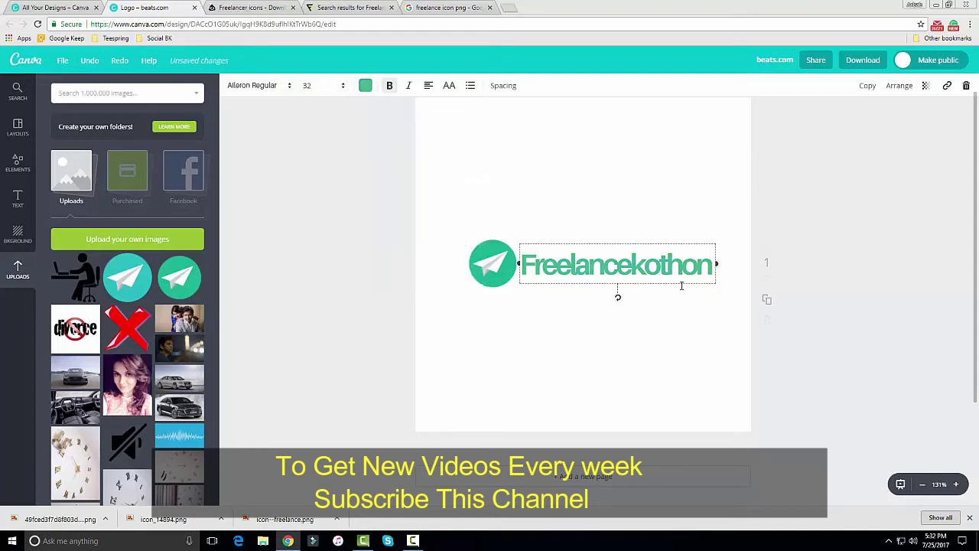
pyautogui.click(366, 86)
pyautogui.click(373, 134)
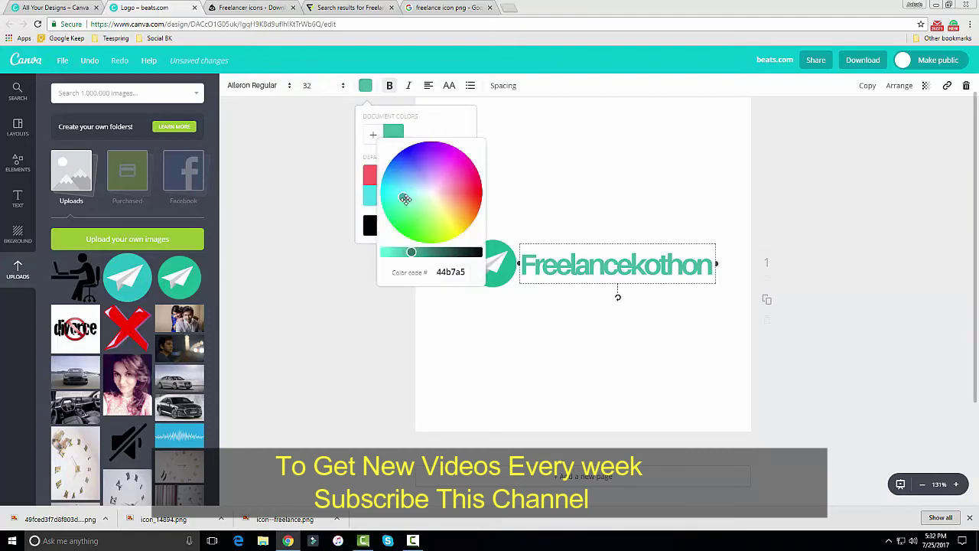
pyautogui.moveTo(404, 197)
pyautogui.mouseDown()
pyautogui.moveTo(397, 188)
pyautogui.moveTo(415, 198)
pyautogui.moveTo(403, 201)
pyautogui.mouseUp()
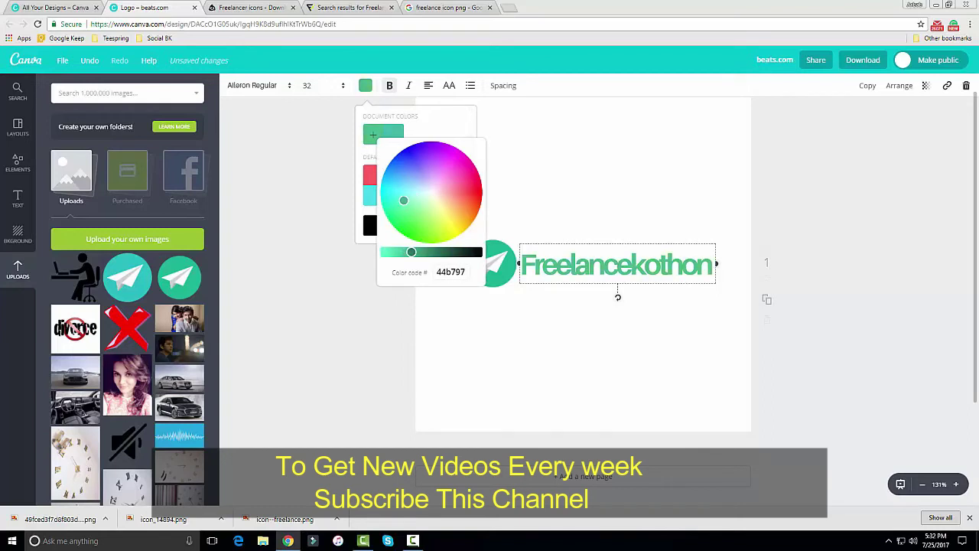
pyautogui.click(620, 190)
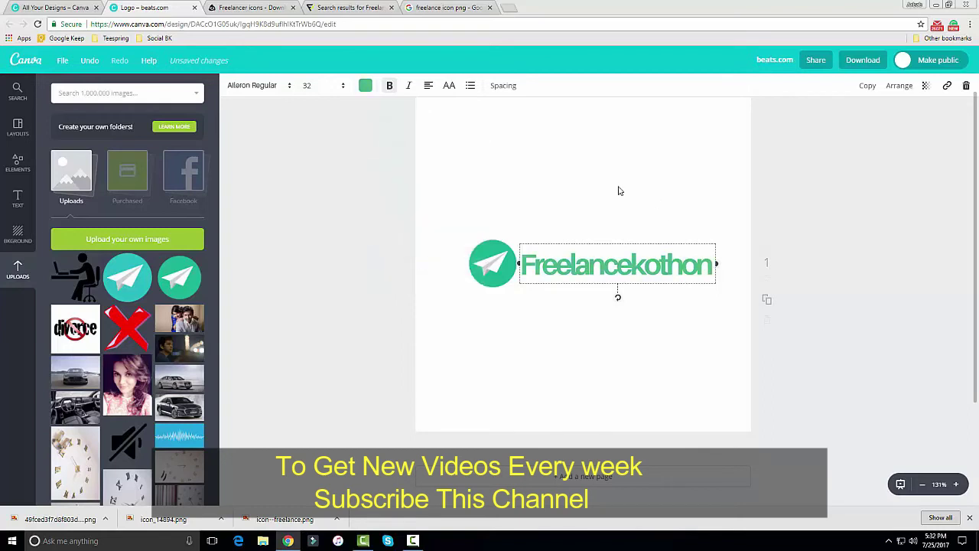
pyautogui.click(619, 190)
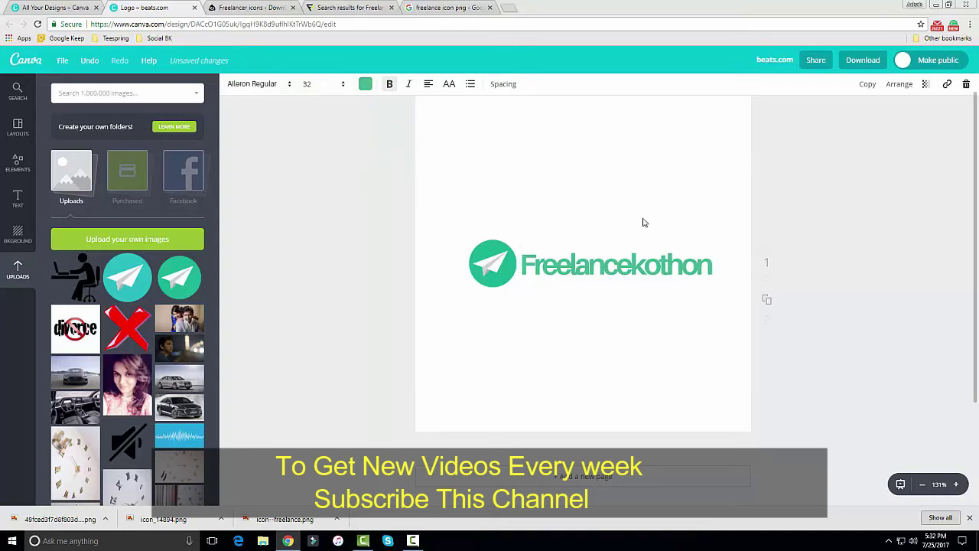
pyautogui.moveTo(623, 265); pyautogui.dragTo(625, 266)
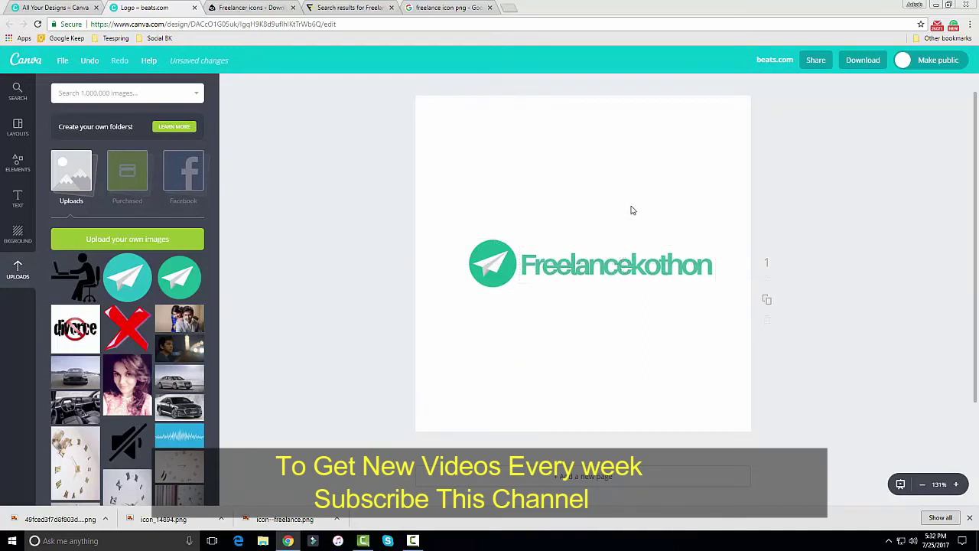
pyautogui.click(605, 253)
# Widen the text box slightly, then move the paper-plane icon above the text and enlarge it
pyautogui.moveTo(719, 264); pyautogui.dragTo(729, 262)
pyautogui.click(573, 319)
pyautogui.moveTo(498, 270); pyautogui.dragTo(611, 233)
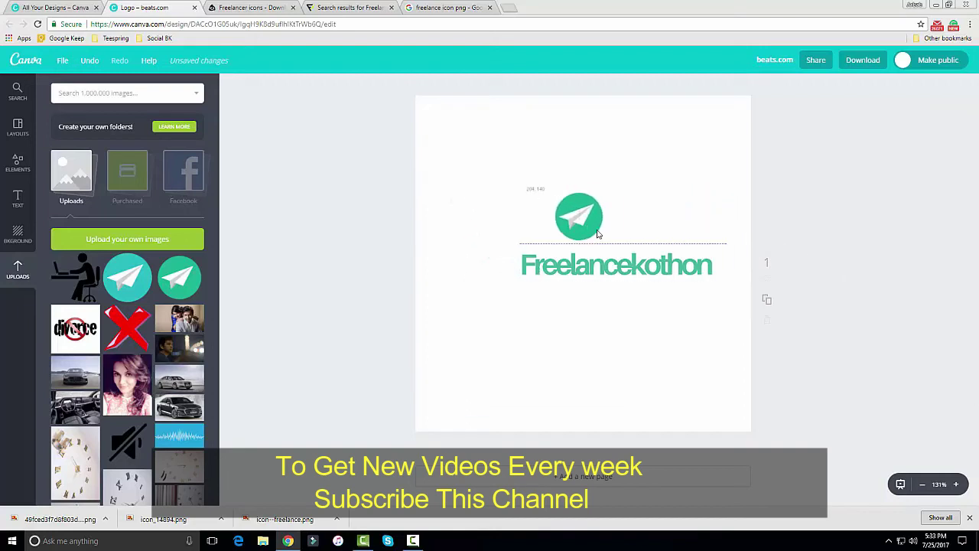
pyautogui.moveTo(611, 234); pyautogui.dragTo(601, 237)
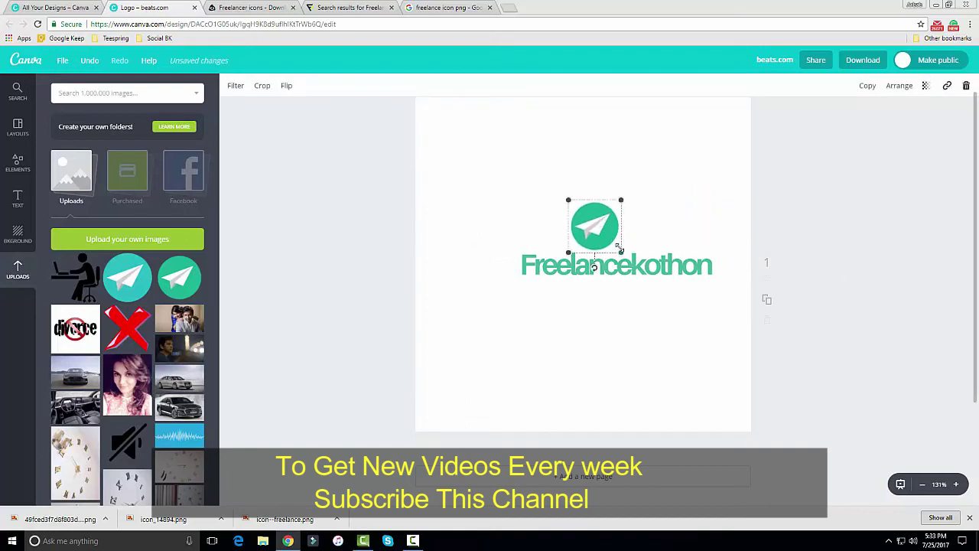
pyautogui.moveTo(621, 199)
pyautogui.mouseDown()
pyautogui.moveTo(693, 184)
pyautogui.moveTo(631, 188)
pyautogui.mouseUp()
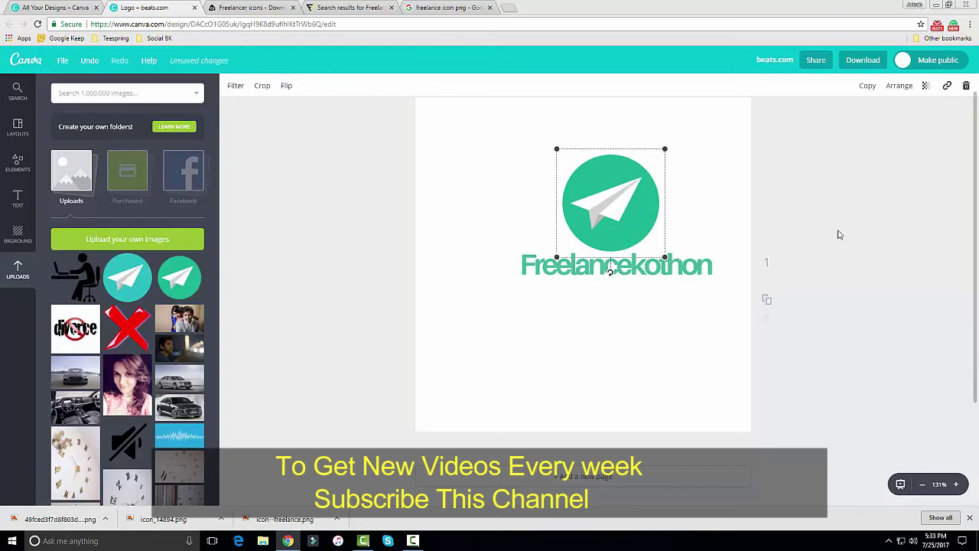
pyautogui.click(860, 240)
# Centre the icon and the Freelancekothon text on the page, icon just above the text
pyautogui.moveTo(608, 204); pyautogui.dragTo(580, 198)
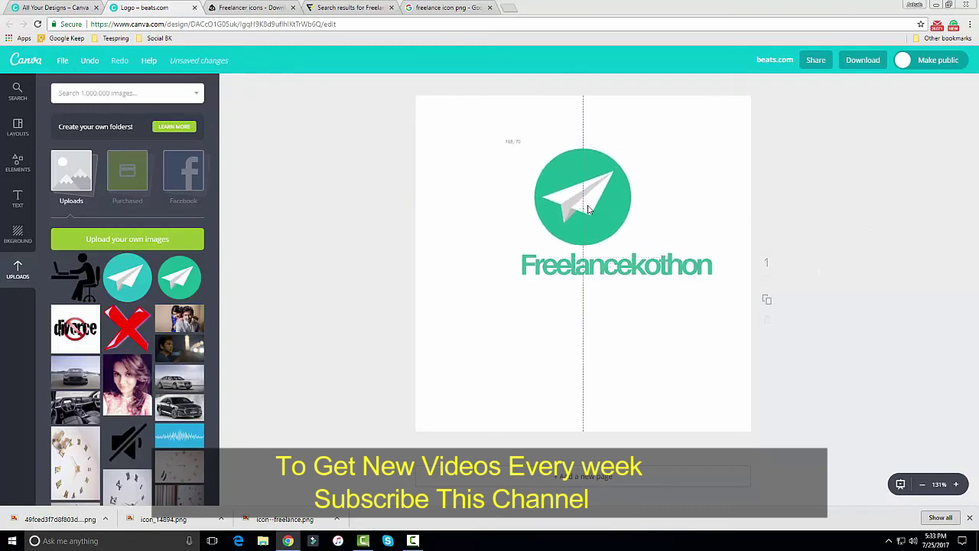
pyautogui.moveTo(651, 273)
pyautogui.mouseDown()
pyautogui.moveTo(633, 273)
pyautogui.moveTo(627, 317)
pyautogui.mouseUp()
pyautogui.moveTo(592, 208)
pyautogui.mouseDown()
pyautogui.moveTo(597, 263)
pyautogui.moveTo(613, 262)
pyautogui.mouseUp()
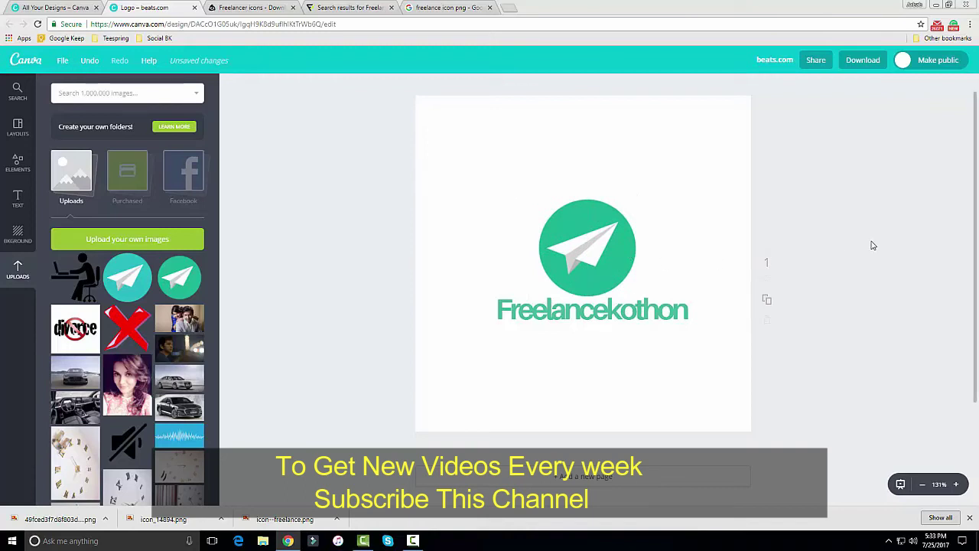
pyautogui.click(662, 314)
pyautogui.click(697, 321)
pyautogui.click(321, 86)
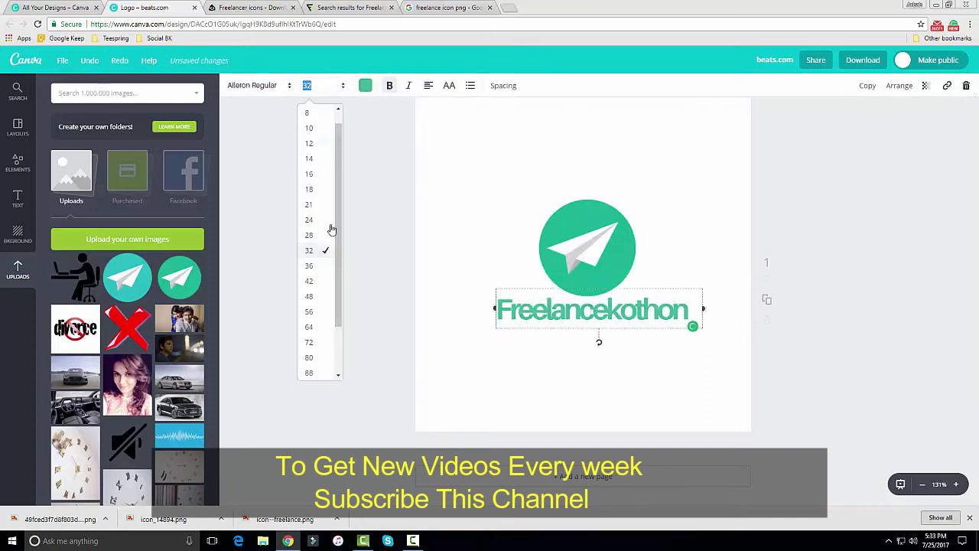
pyautogui.click(321, 297)
pyautogui.click(321, 302)
pyautogui.click(316, 86)
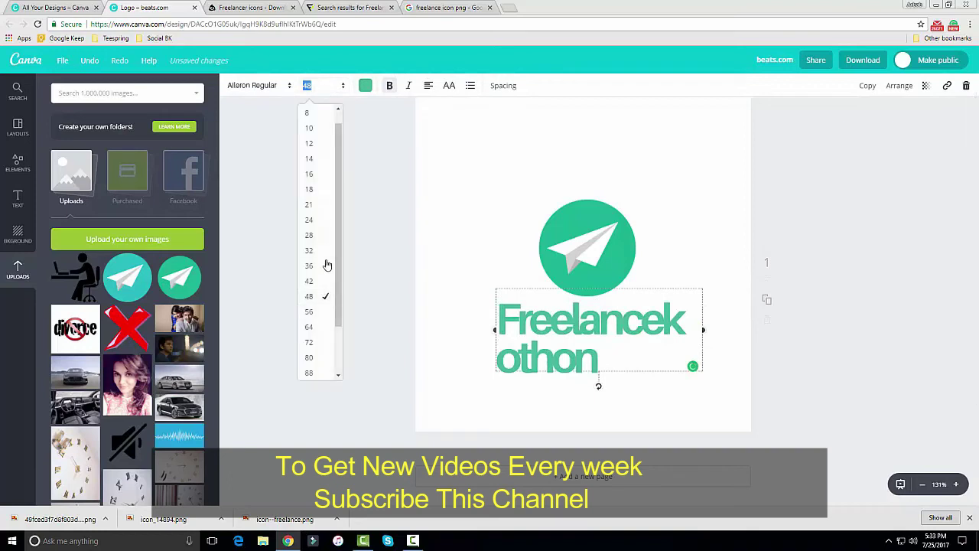
pyautogui.click(318, 267)
pyautogui.click(327, 87)
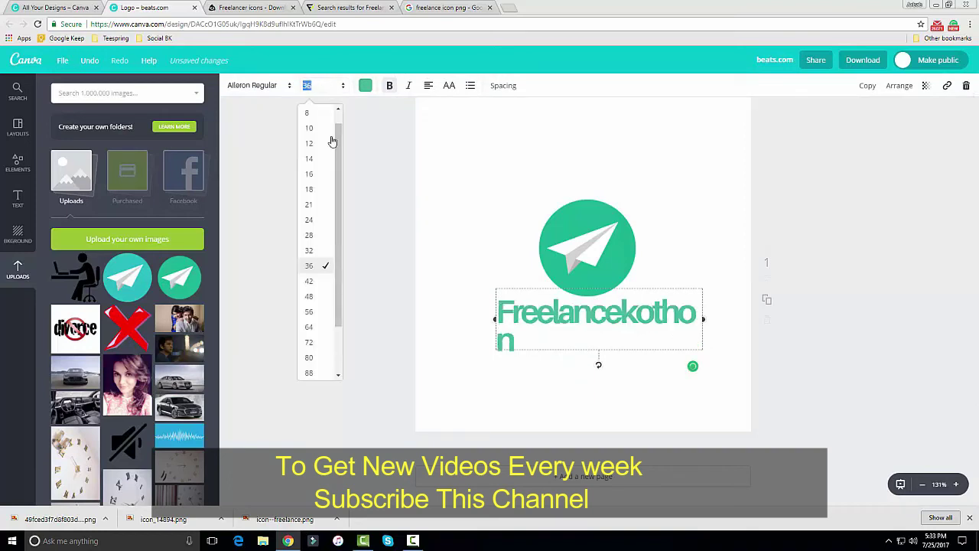
pyautogui.click(318, 253)
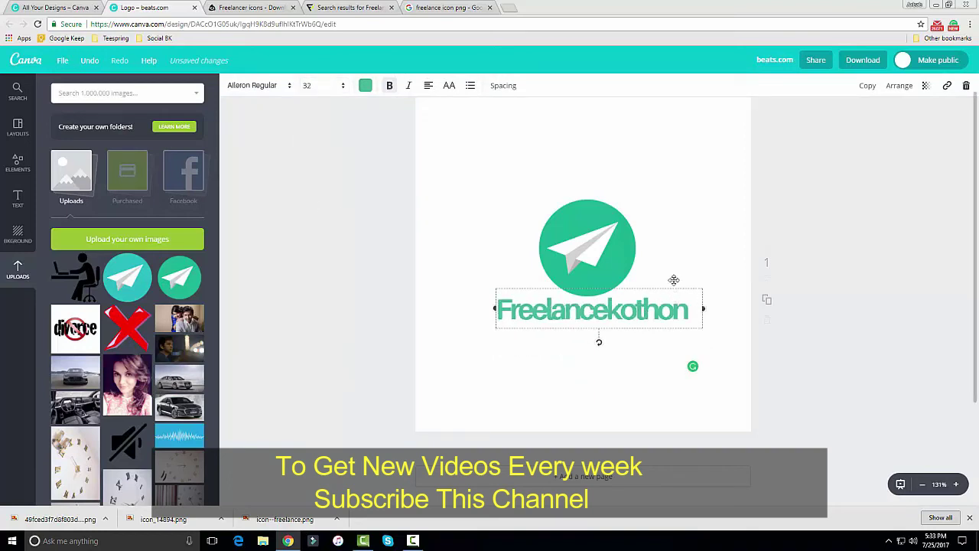
pyautogui.click(915, 257)
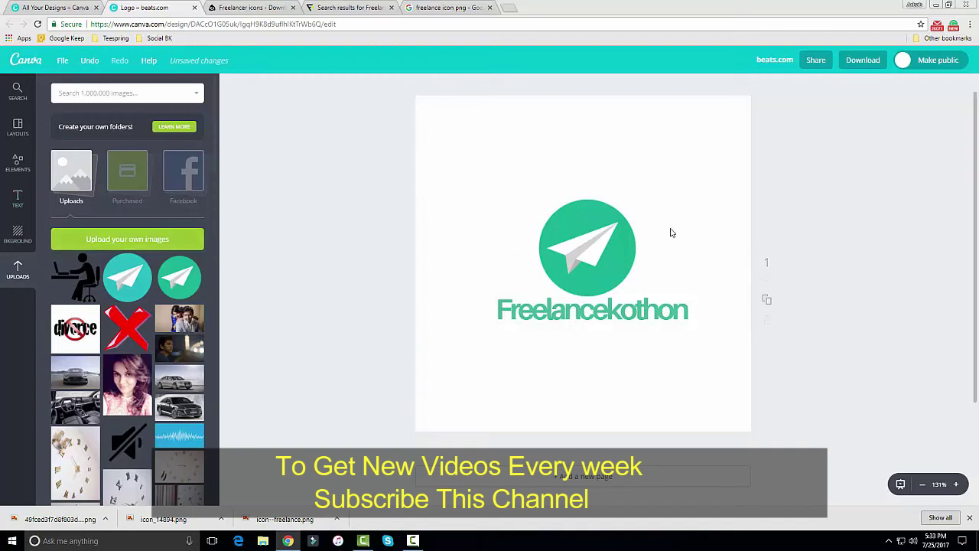
# Add a body text box under the heading reading 'Learn Freelancing Easily'
pyautogui.click(22, 200)
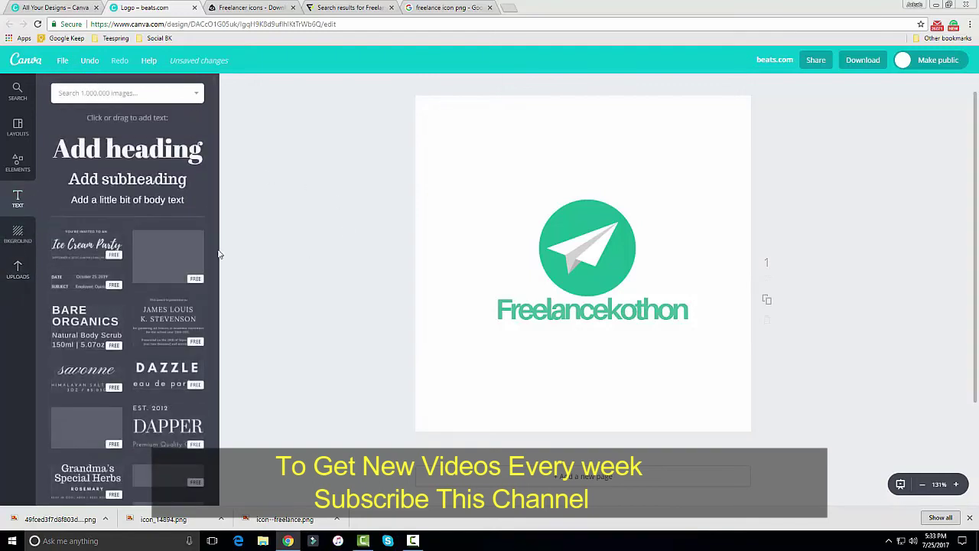
pyautogui.scroll(-1, 127, 312)
pyautogui.scroll(-1, 145, 317)
pyautogui.scroll(2, 144, 321)
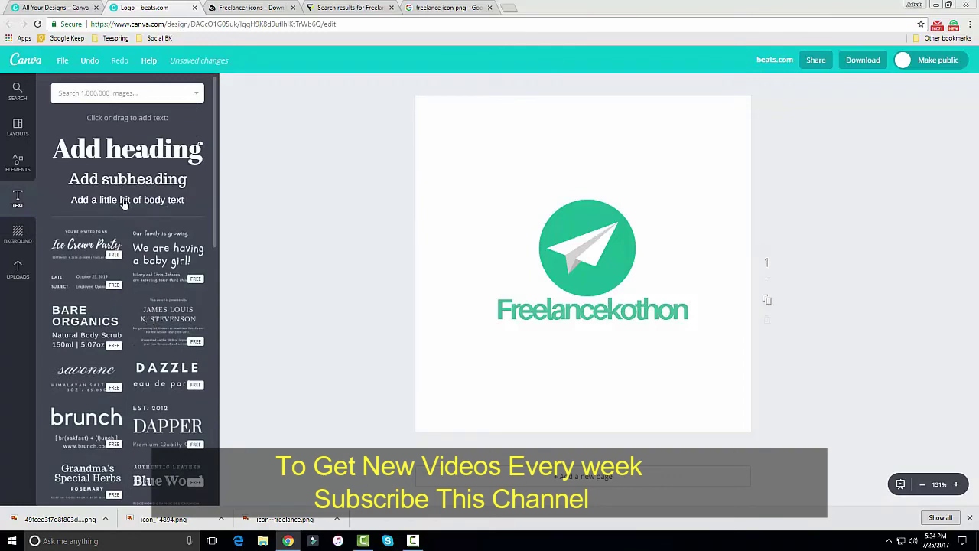
pyautogui.moveTo(124, 204); pyautogui.dragTo(563, 331)
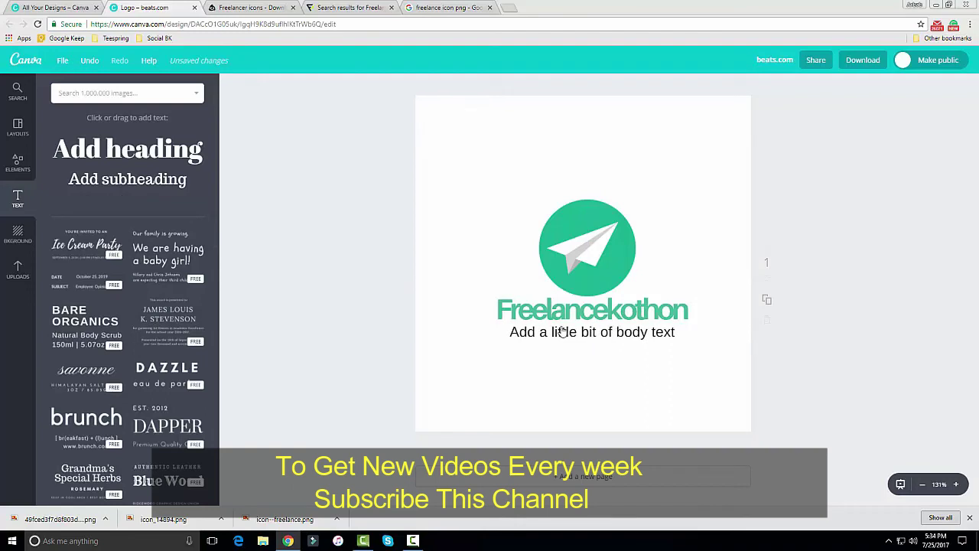
pyautogui.doubleClick(563, 331)
pyautogui.press('BackSpace')
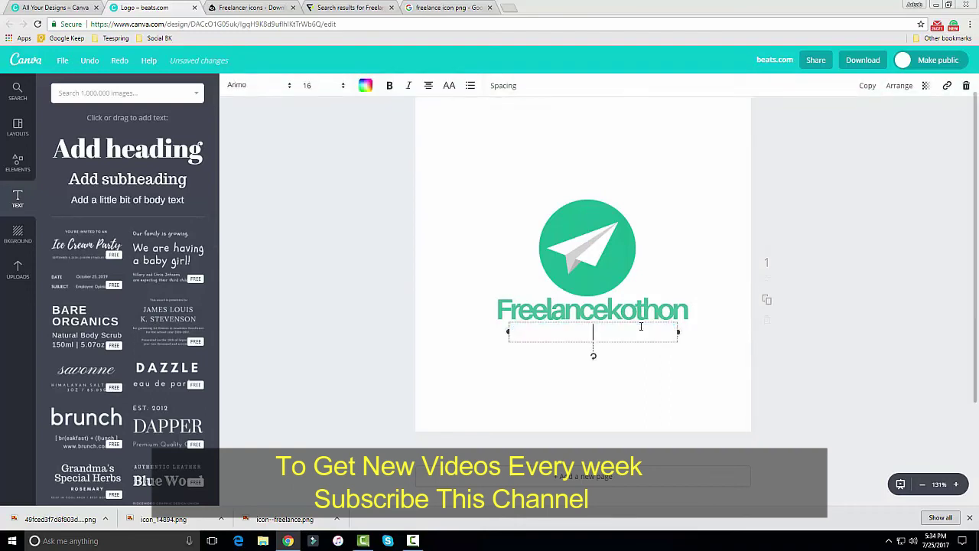
pyautogui.write('Learn Free')
pyautogui.write('lancing ')
pyautogui.write('Easi')
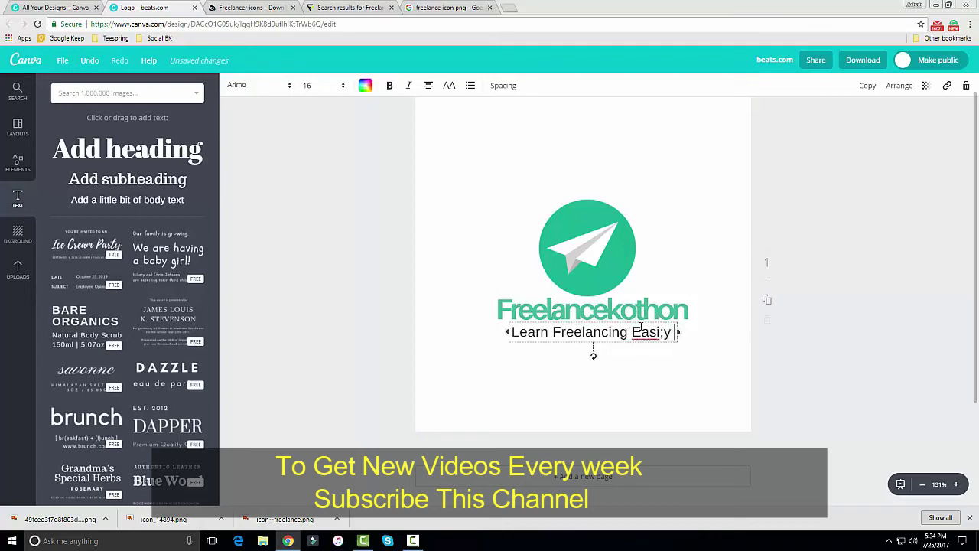
pyautogui.write('y')
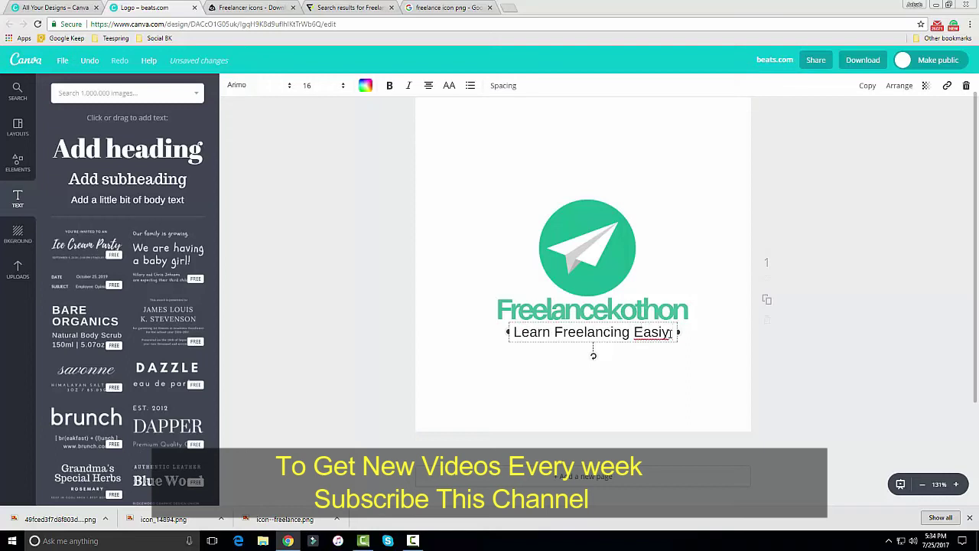
pyautogui.press('BackSpace')
pyautogui.write('ly')
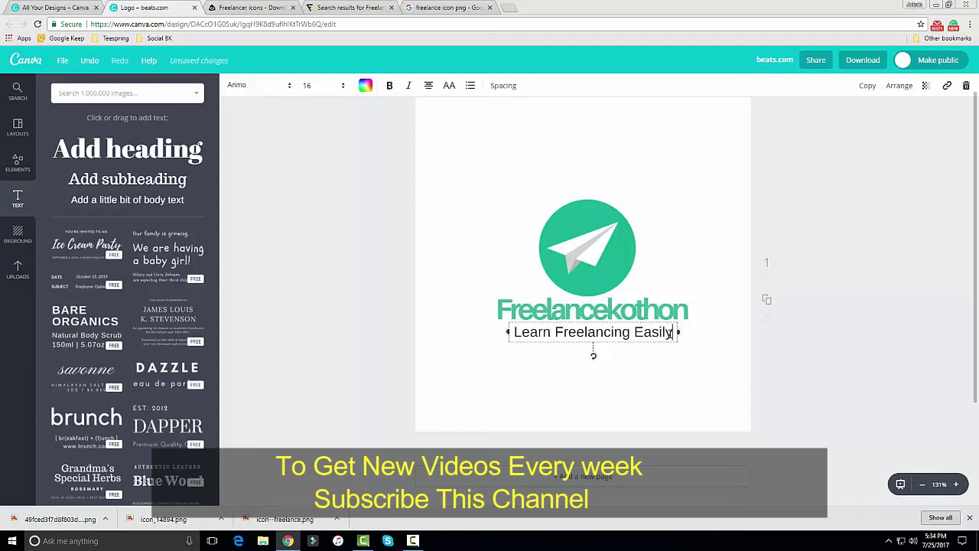
# Centre the tagline horizontally beneath the Freelancekothon heading
pyautogui.click(811, 320)
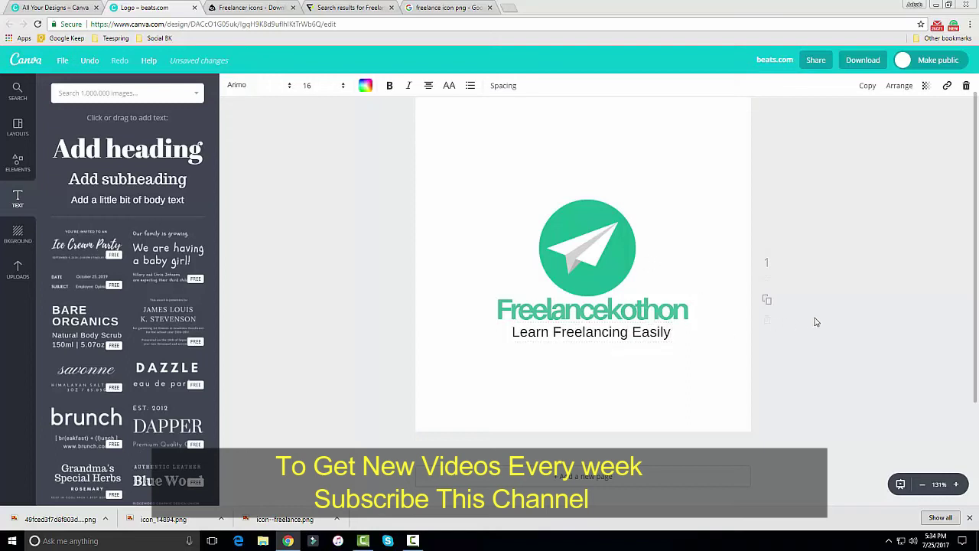
pyautogui.moveTo(637, 333); pyautogui.dragTo(631, 332)
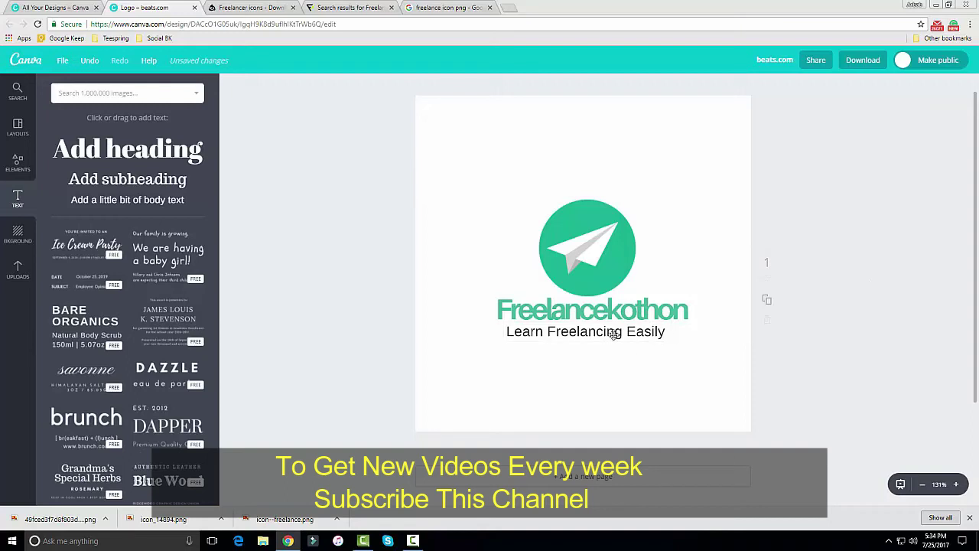
pyautogui.moveTo(614, 334); pyautogui.dragTo(618, 334)
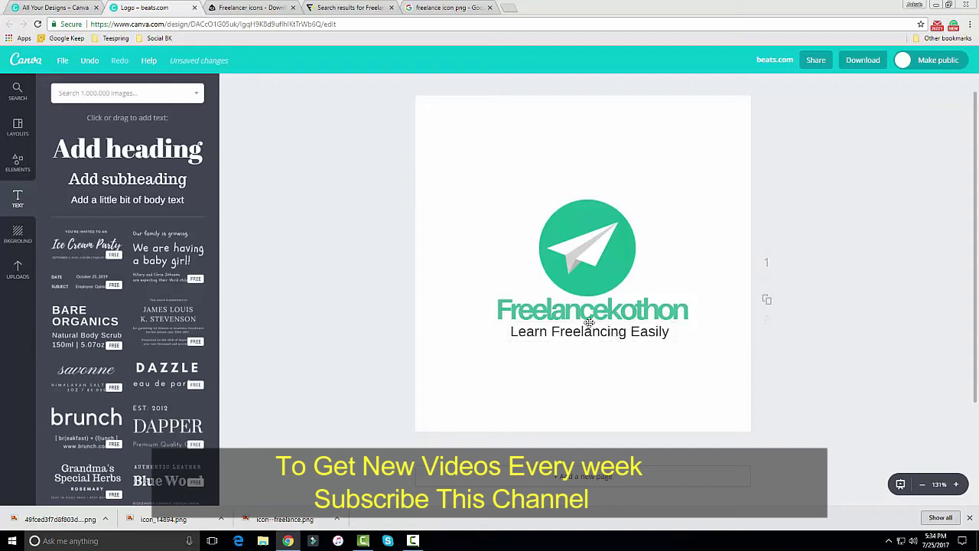
pyautogui.click(665, 334)
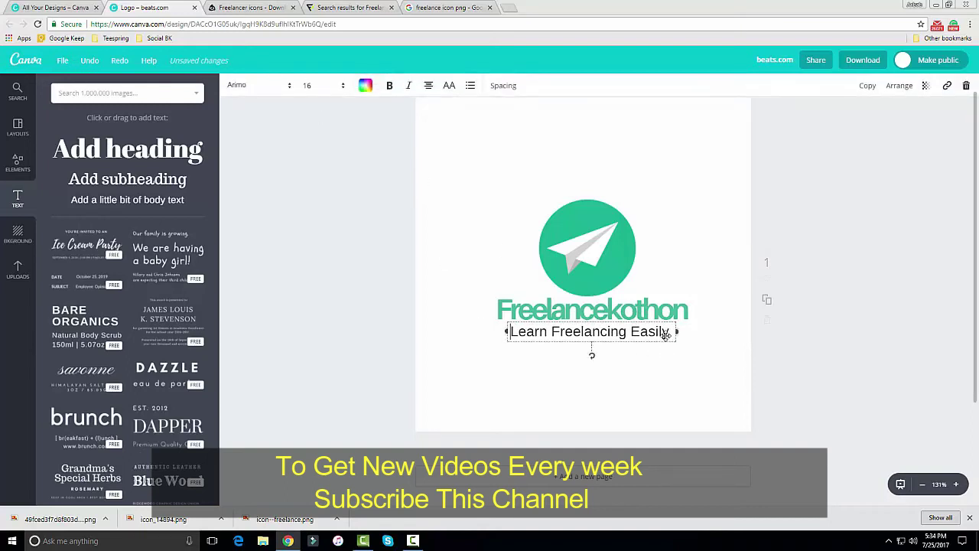
# Set the tagline font to Aleo at size 12
pyautogui.click(261, 86)
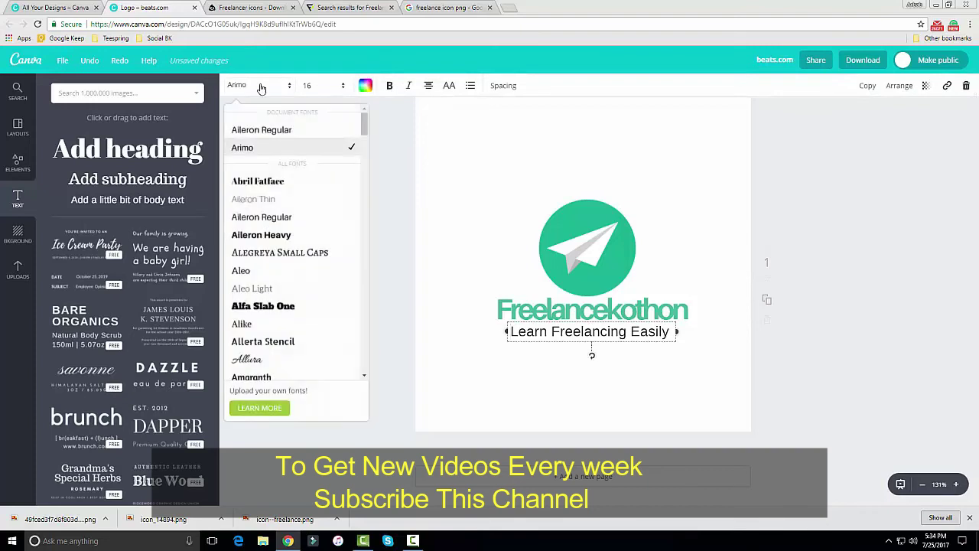
pyautogui.click(271, 199)
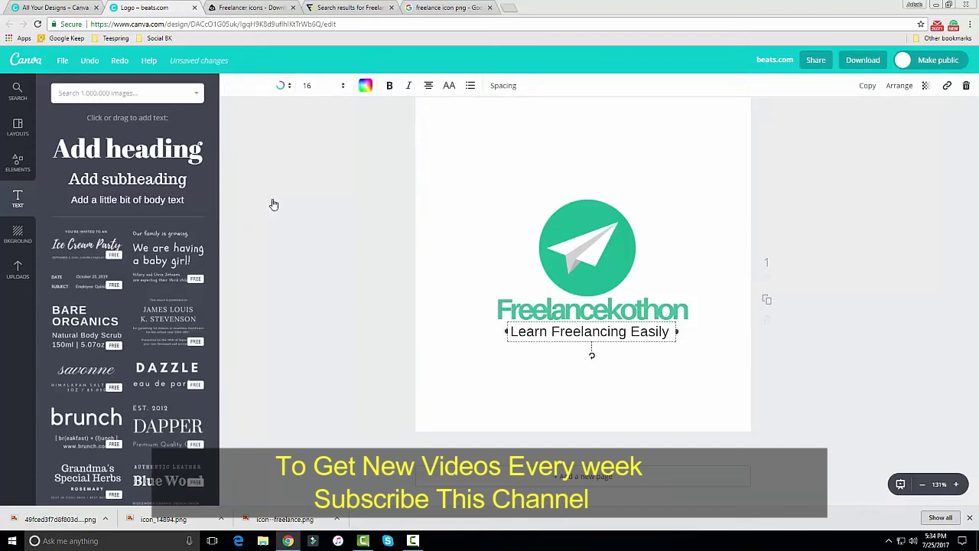
pyautogui.click(318, 95)
pyautogui.click(316, 158)
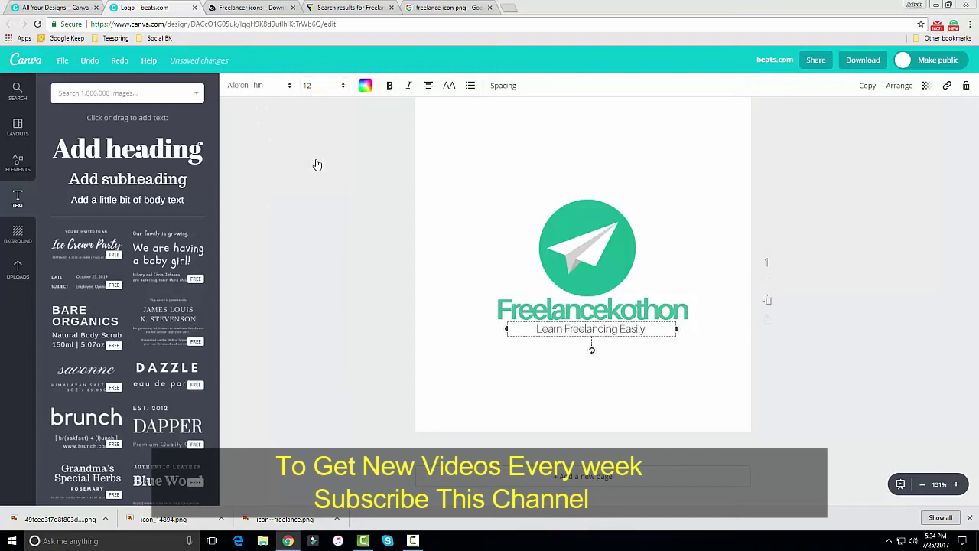
pyautogui.click(264, 86)
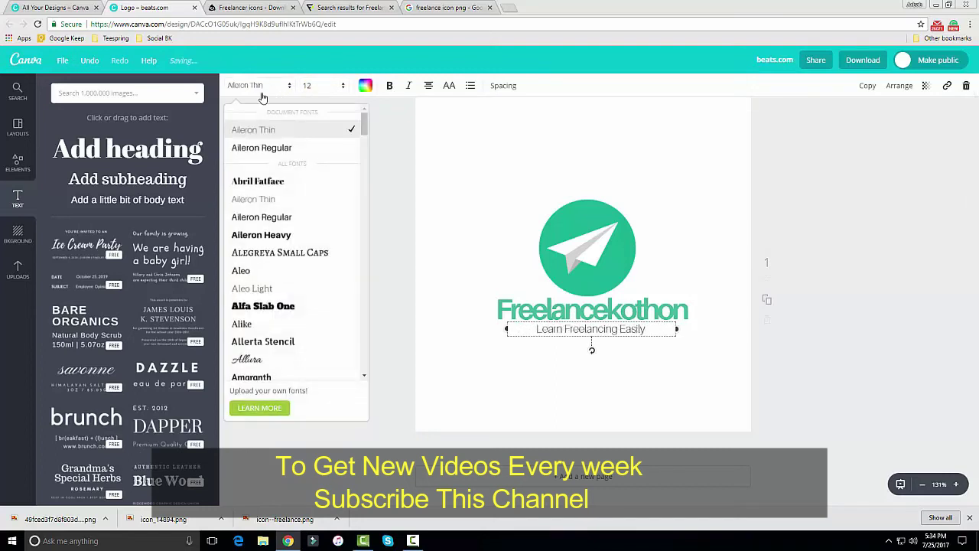
pyautogui.click(274, 271)
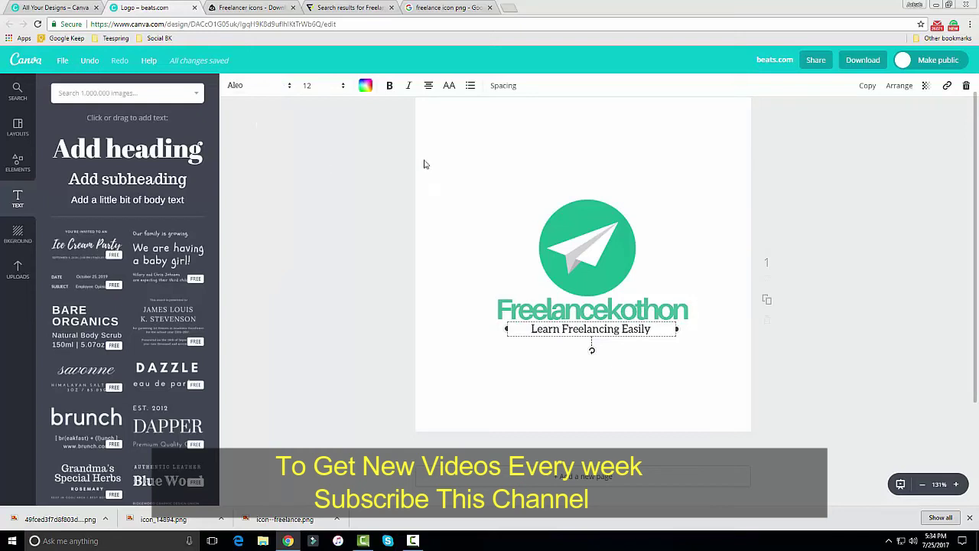
# Colour the tagline the same teal as the Freelancekothon heading
pyautogui.click(365, 85)
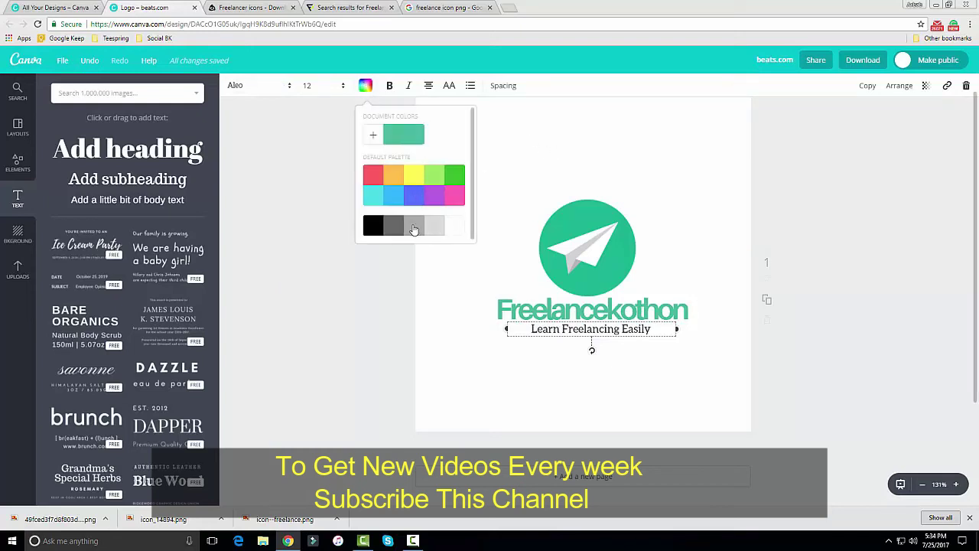
pyautogui.click(391, 136)
pyautogui.click(719, 230)
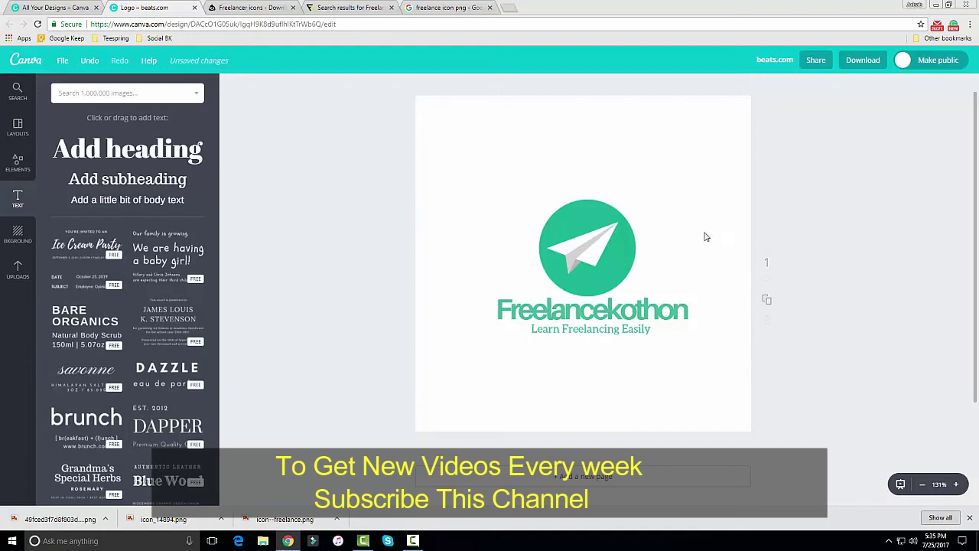
pyautogui.click(17, 269)
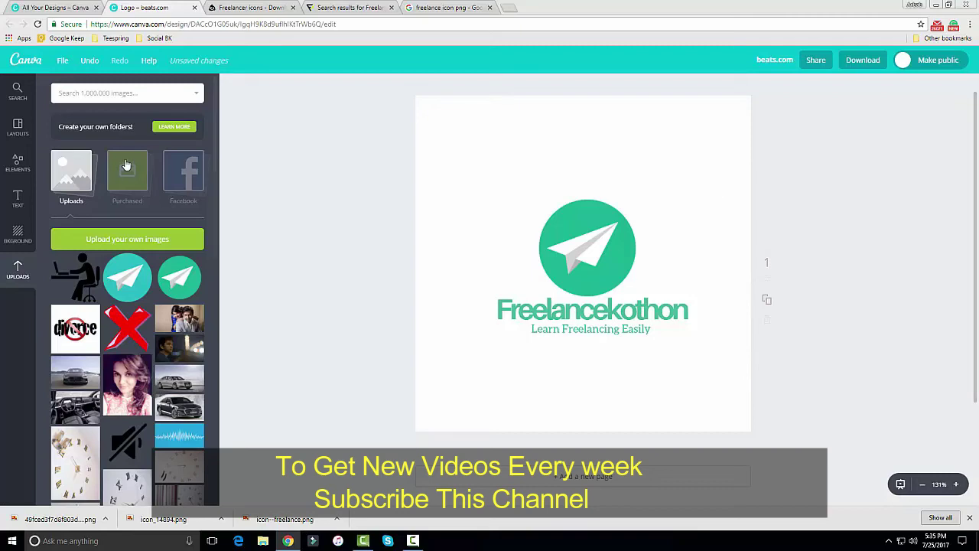
# Browse the Iconfinder freelancer icons, then check Flaticon's empty freelance results and Google Images
pyautogui.click(238, 10)
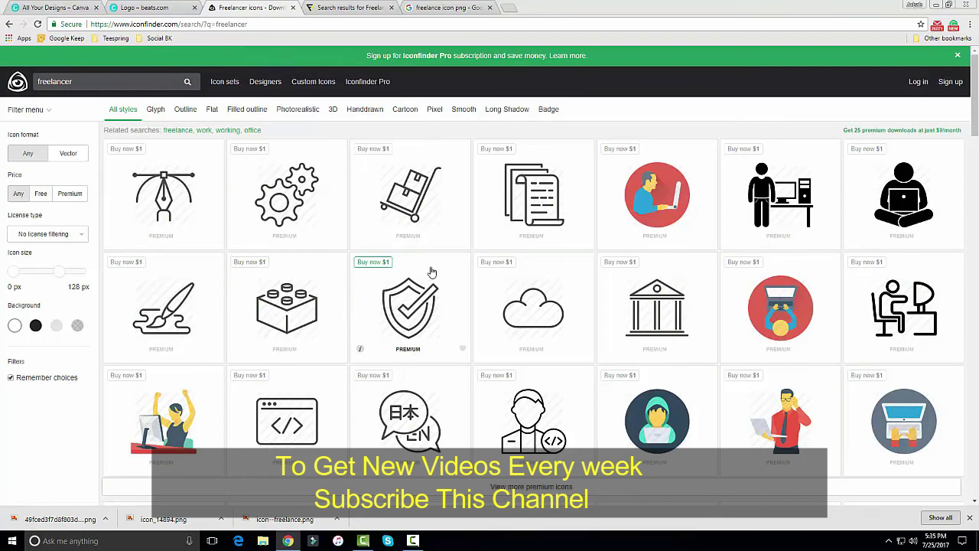
pyautogui.scroll(-2, 432, 273)
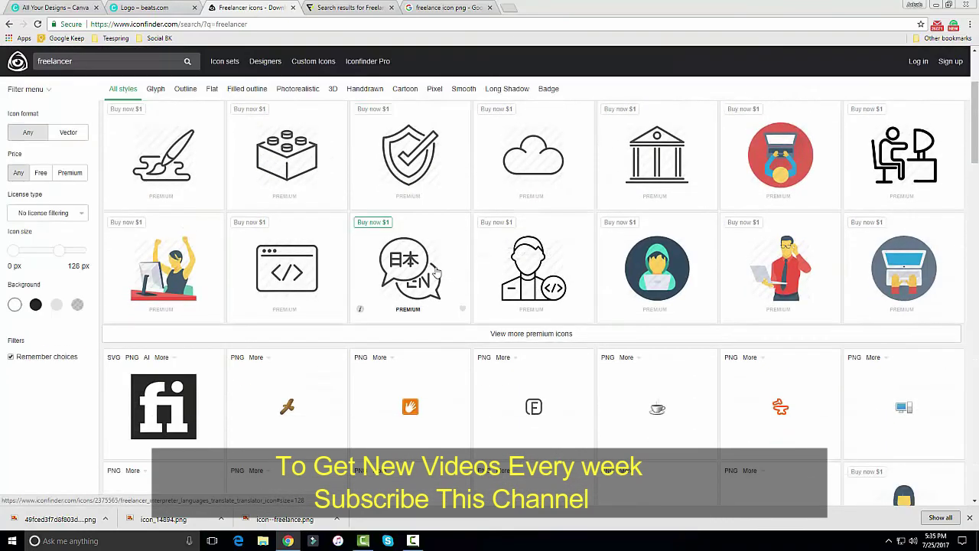
pyautogui.scroll(2, 436, 272)
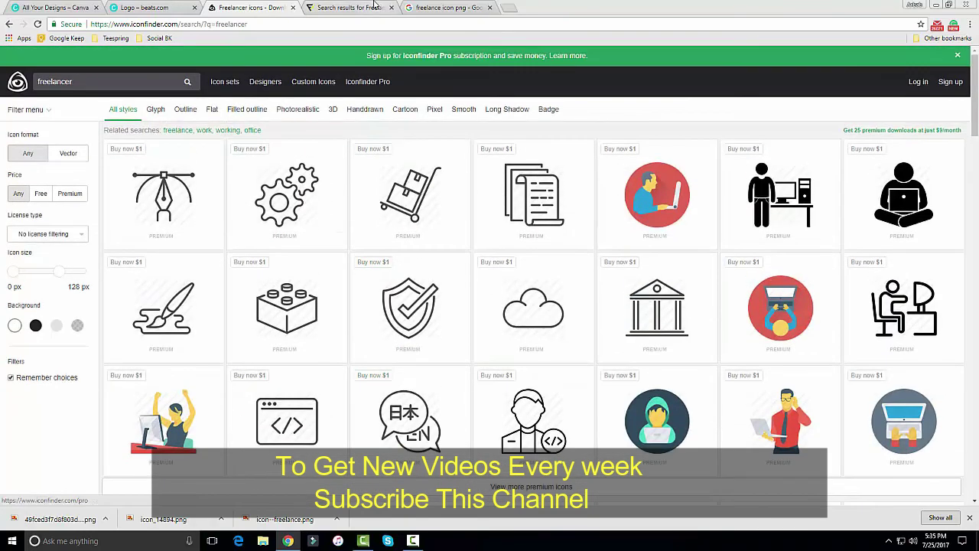
pyautogui.click(351, 8)
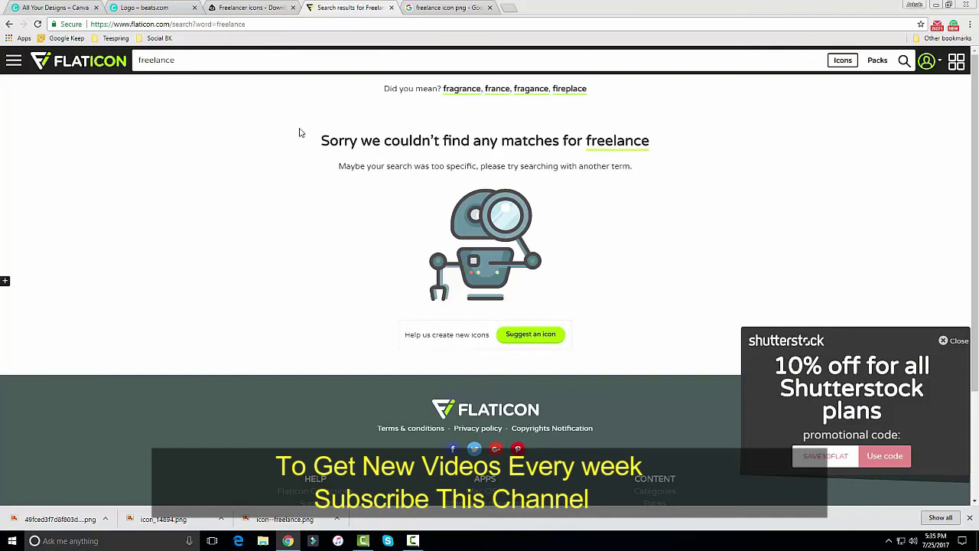
pyautogui.click(270, 9)
pyautogui.click(332, 9)
pyautogui.click(435, 10)
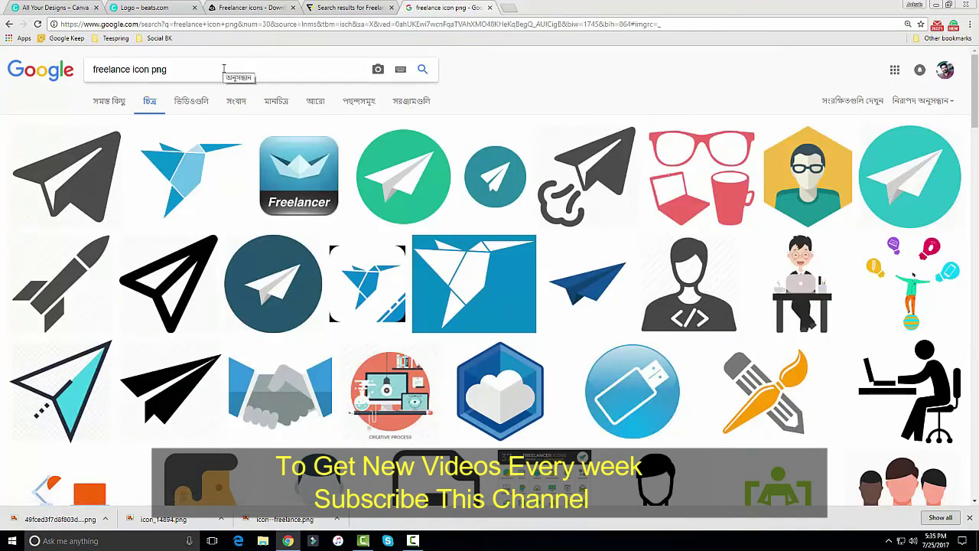
# Search Google Images for 'gaming icon png'
pyautogui.press('BackSpace')
pyautogui.press('BackSpace')
pyautogui.press('BackSpace')
pyautogui.press('BackSpace')
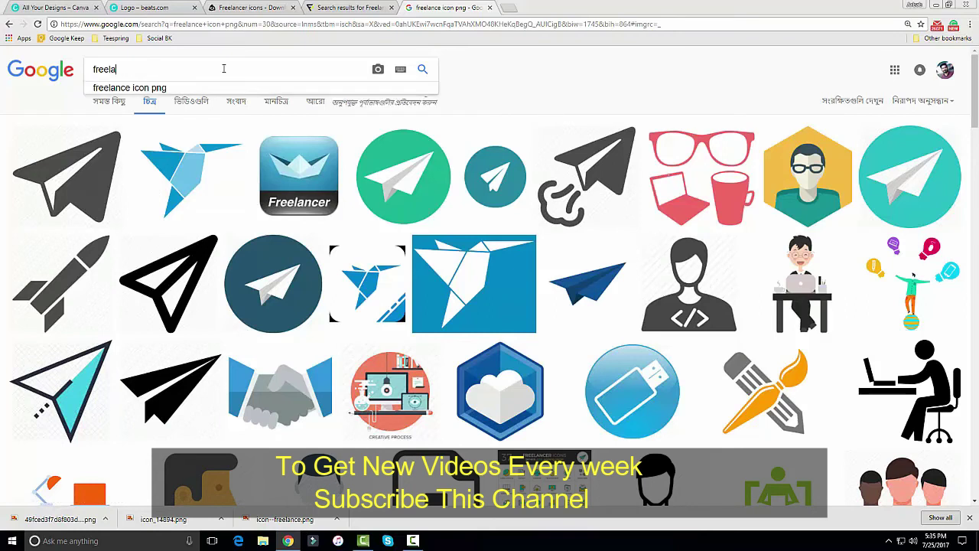
pyautogui.press('BackSpace')
pyautogui.press('BackSpace')
pyautogui.press('BackSpace')
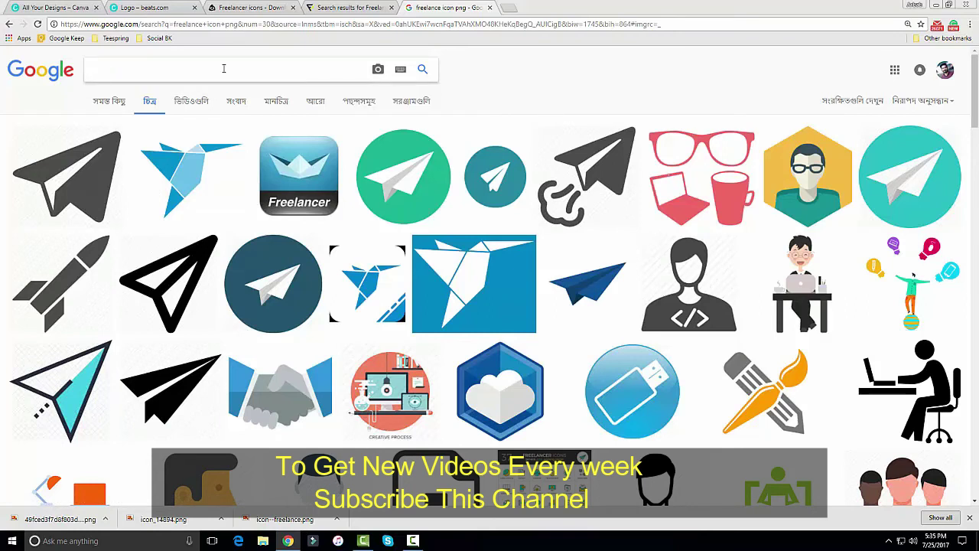
pyautogui.write('g')
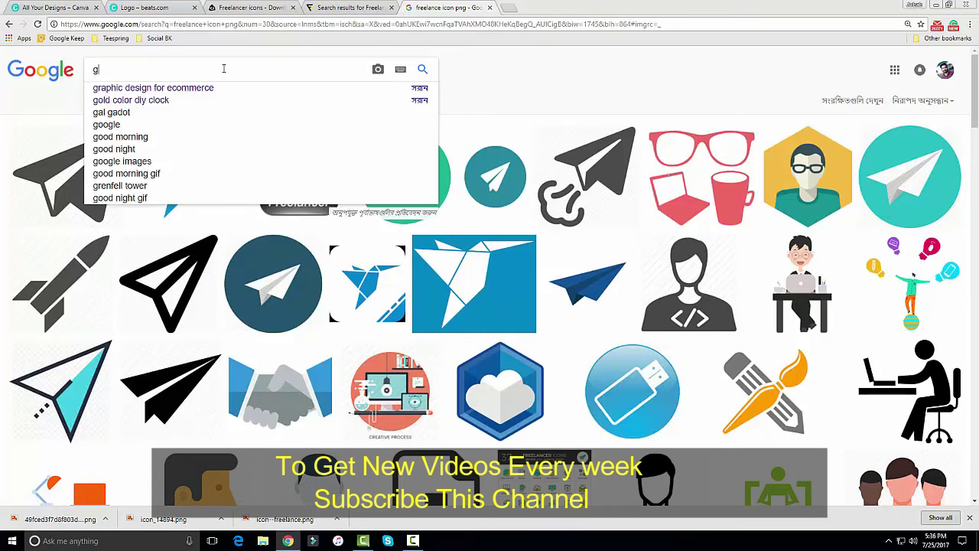
pyautogui.write('aming')
pyautogui.write(' o')
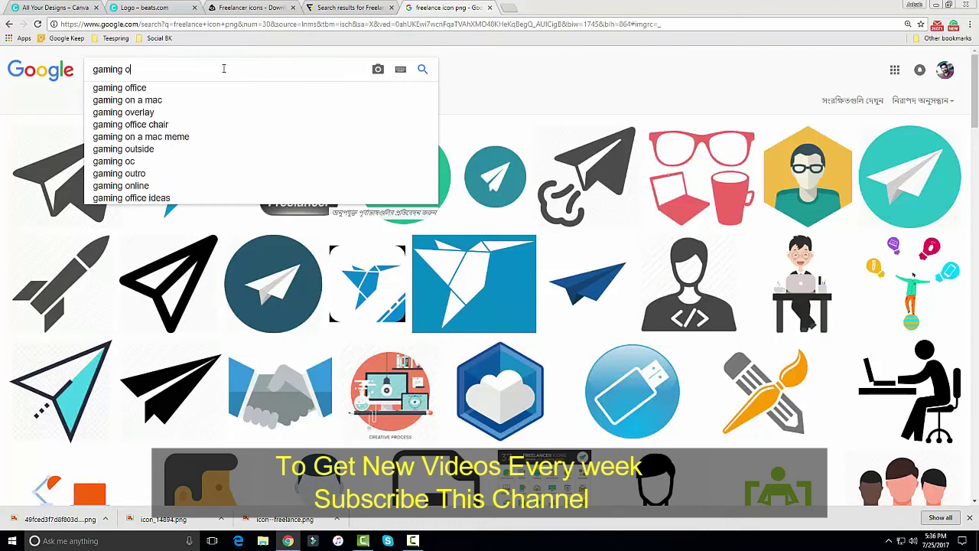
pyautogui.write('col')
pyautogui.press('BackSpace')
pyautogui.press('BackSpace')
pyautogui.press('BackSpace')
pyautogui.press('BackSpace')
pyautogui.write('con ')
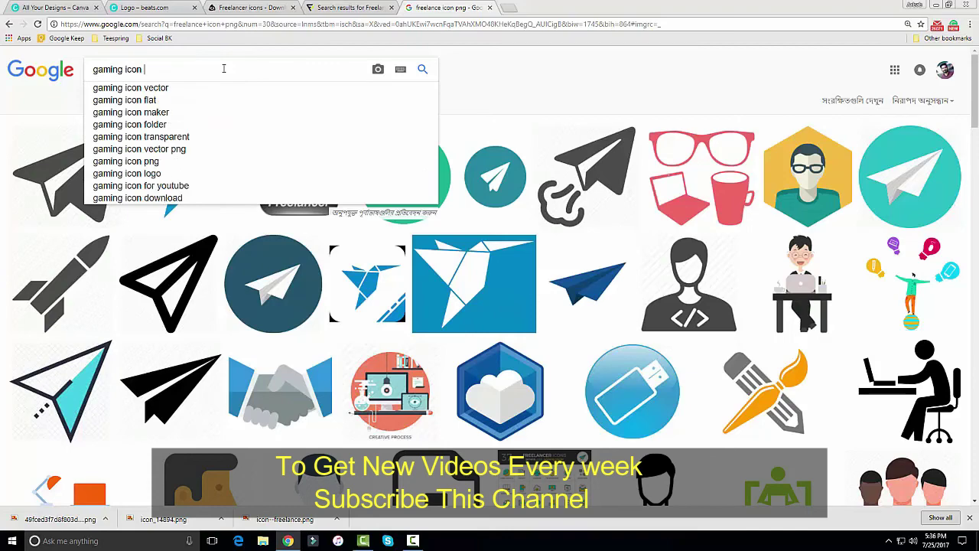
pyautogui.write('png')
pyautogui.press('Return')
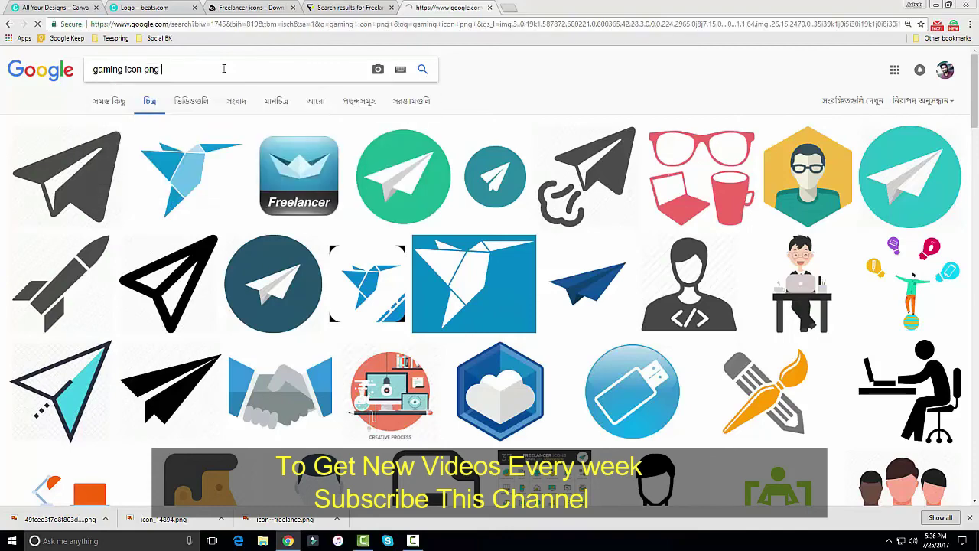
# Scroll through the gaming icon results and back up to the top
pyautogui.scroll(-3, 683, 262)
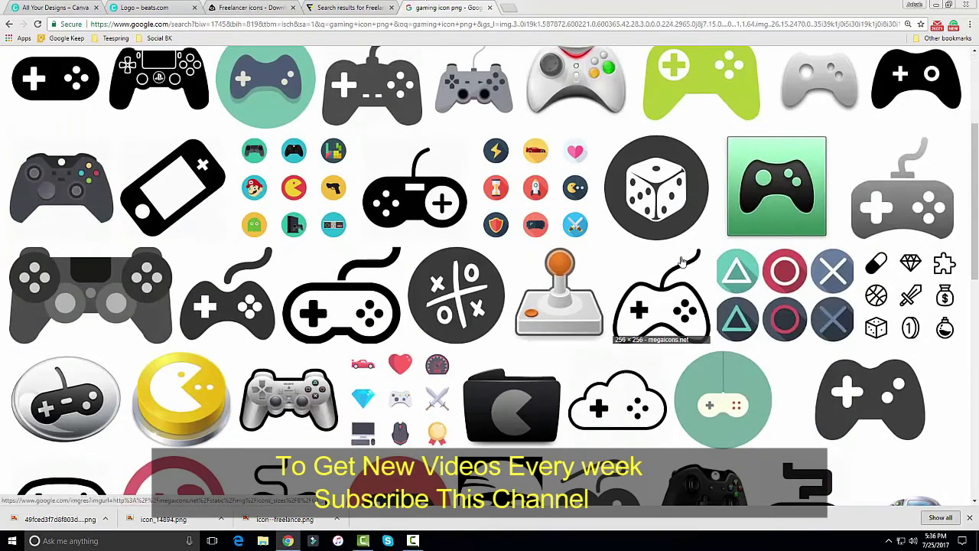
pyautogui.scroll(-2, 682, 262)
pyautogui.scroll(-1, 650, 252)
pyautogui.scroll(3, 597, 237)
pyautogui.scroll(3, 535, 222)
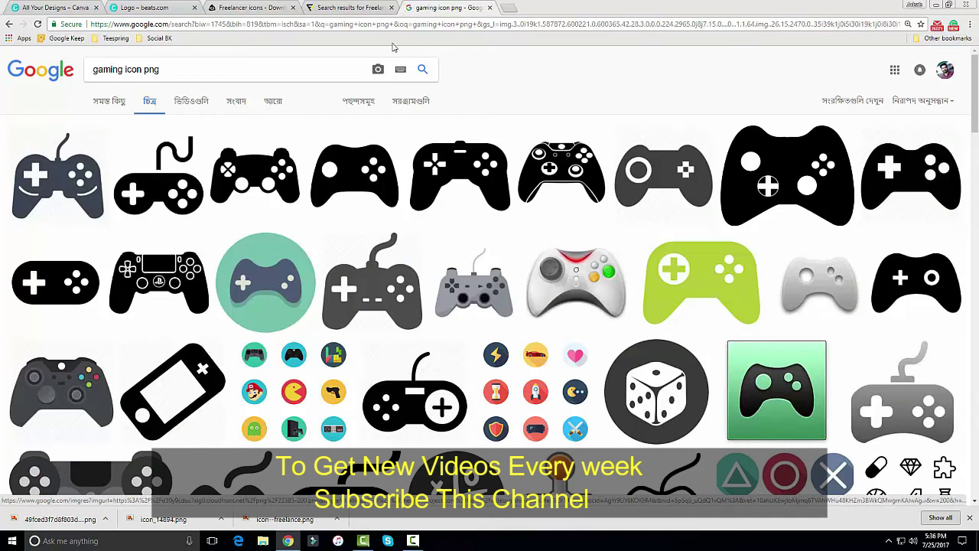
pyautogui.click(372, 9)
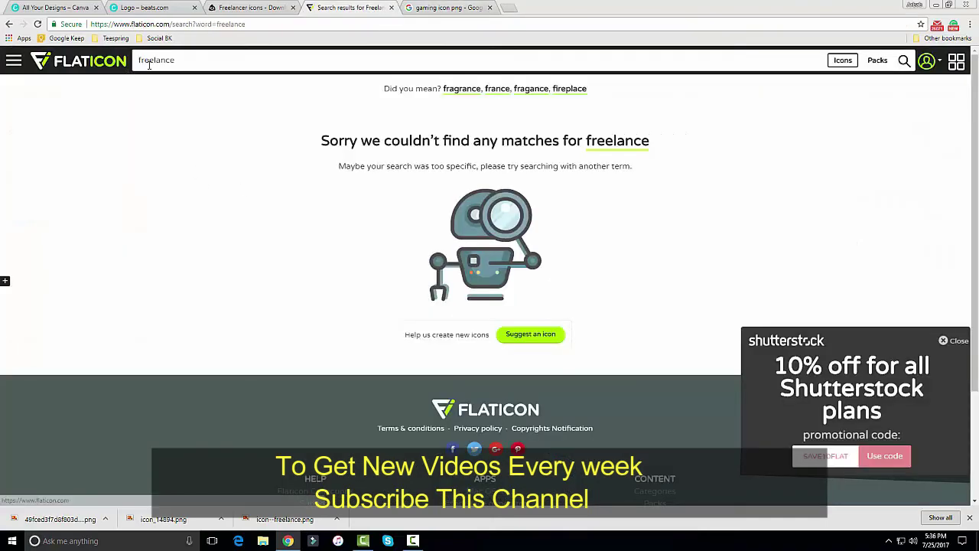
# Move from the Iconfinder freelancer icons back to the Canva logo design
pyautogui.click(272, 8)
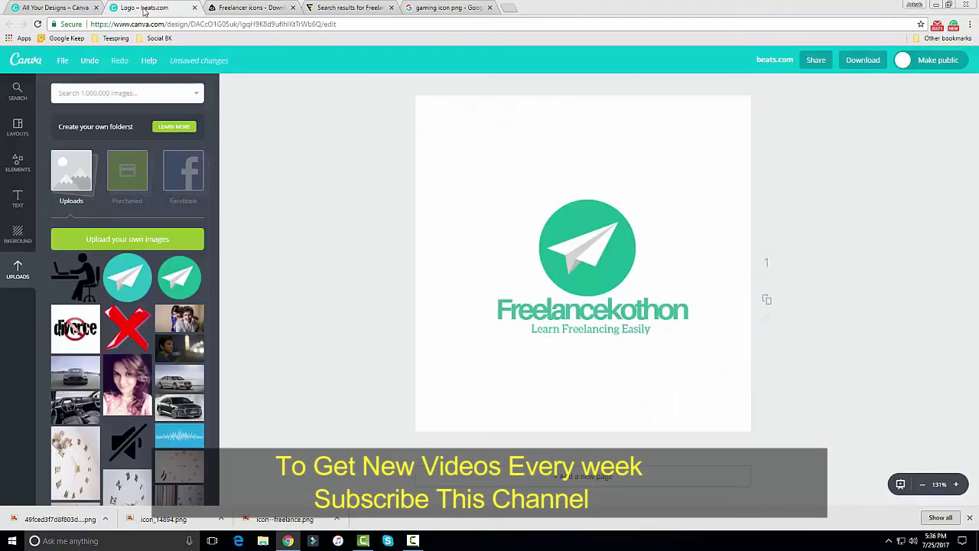
pyautogui.click(144, 8)
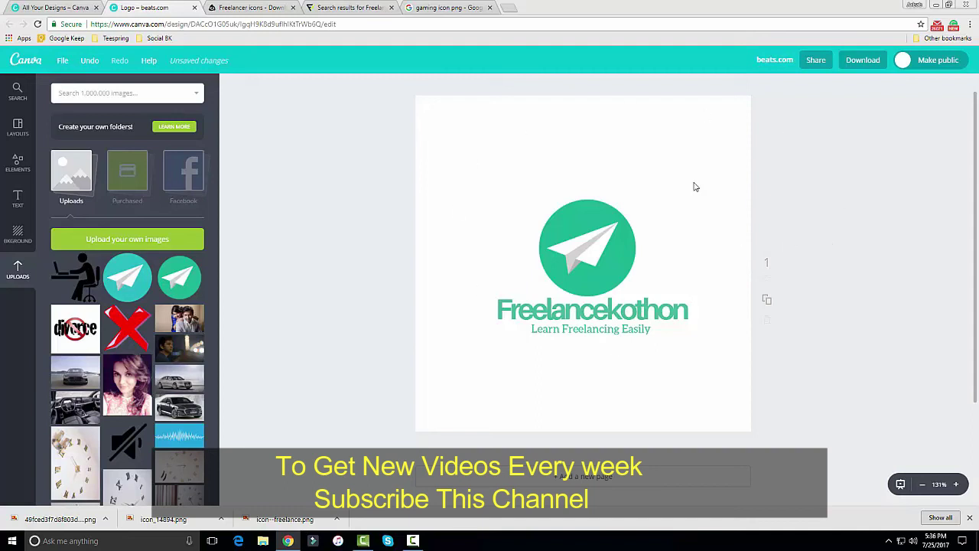
# Download the logo design as a PNG (Recommended) file
pyautogui.click(864, 66)
pyautogui.click(834, 115)
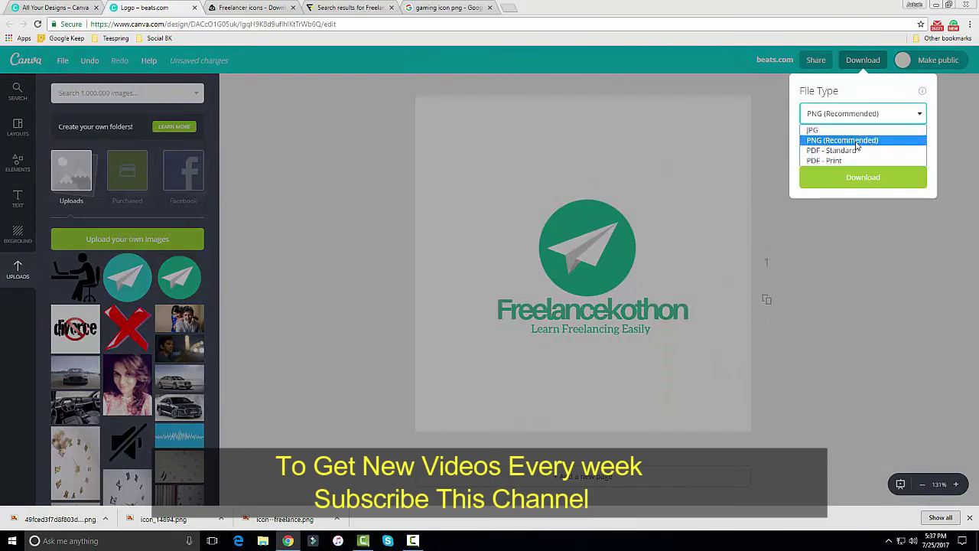
pyautogui.click(856, 143)
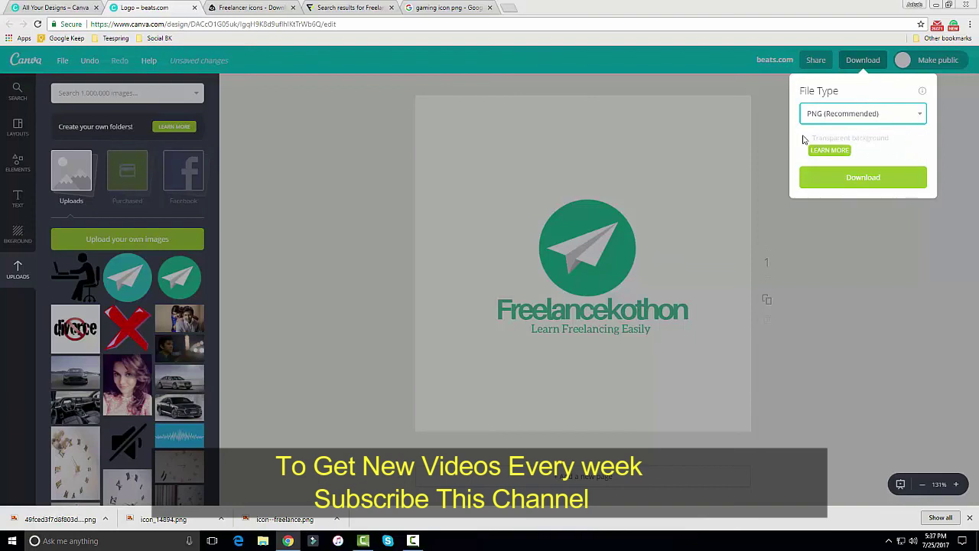
pyautogui.click(851, 187)
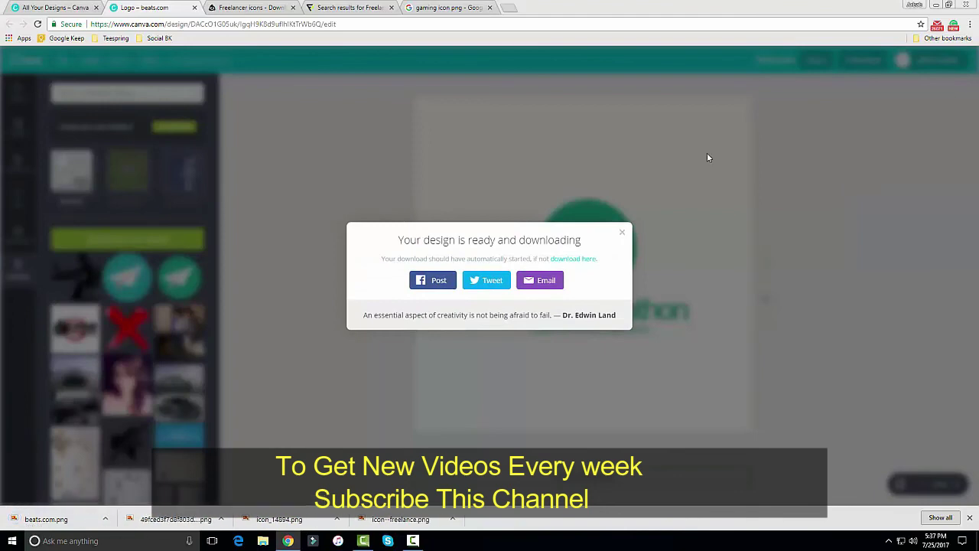
pyautogui.click(621, 233)
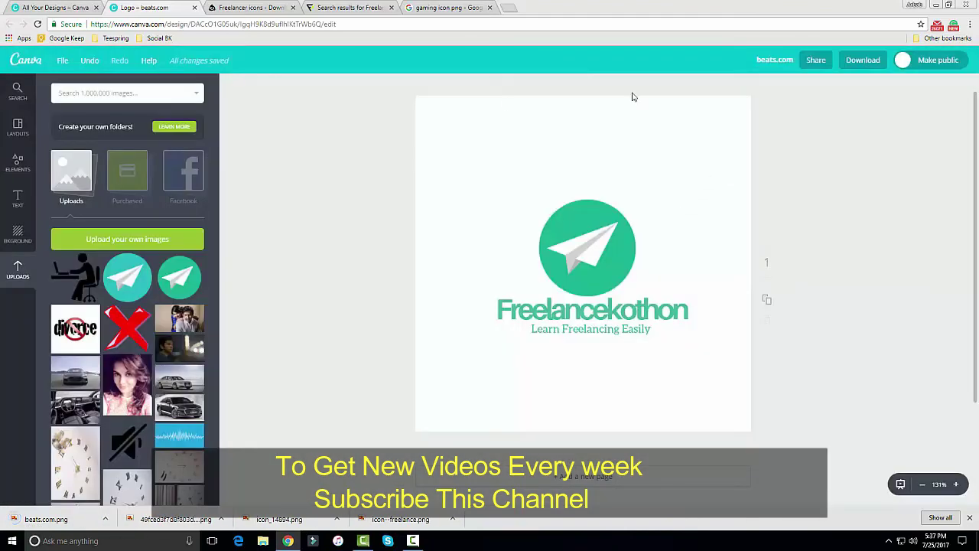
# Try opening beats.com.png, dismiss the no-associated-program errors, and show the desktop
pyautogui.click(46, 518)
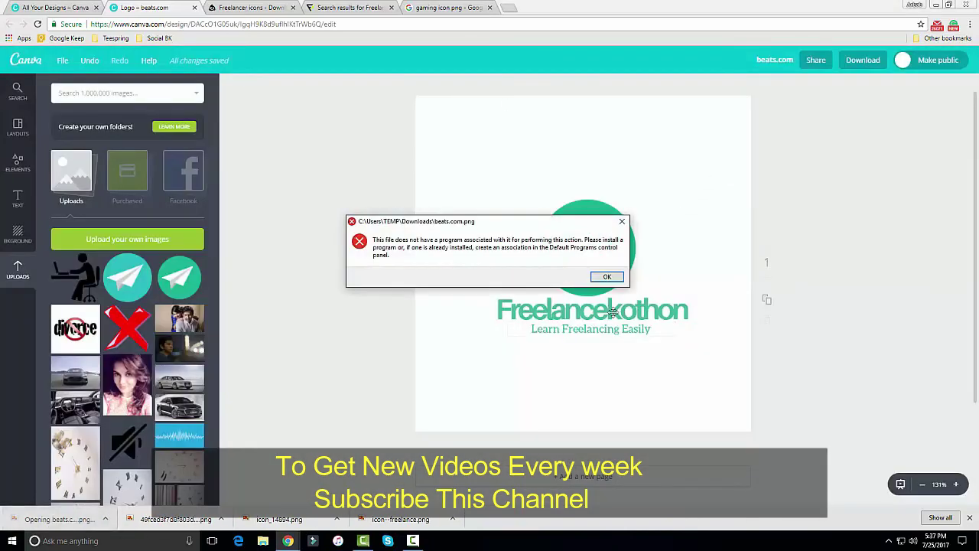
pyautogui.click(609, 280)
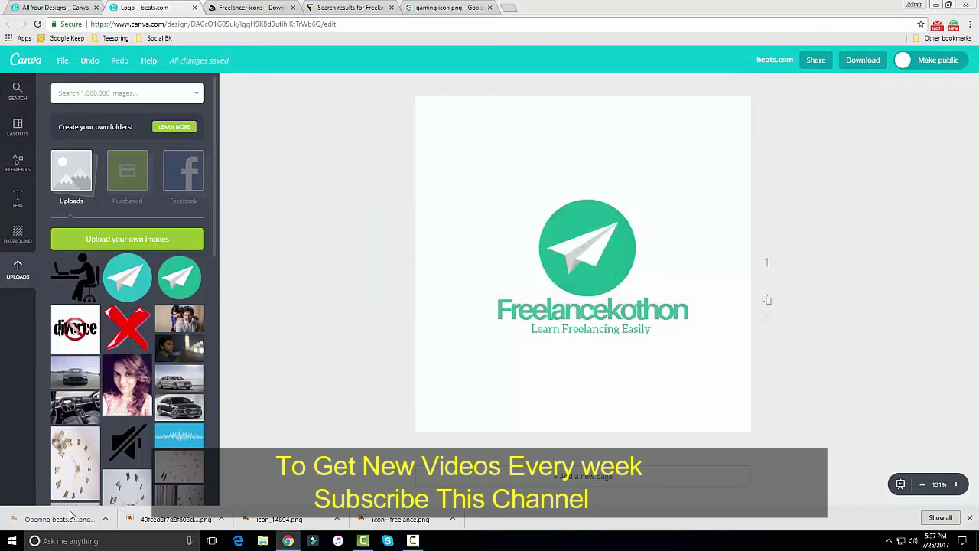
pyautogui.click(45, 518)
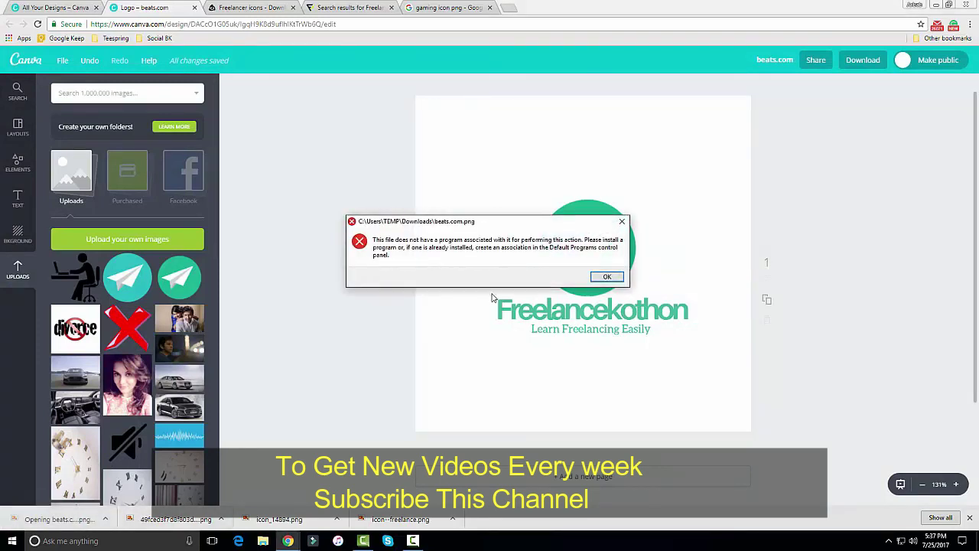
pyautogui.click(608, 276)
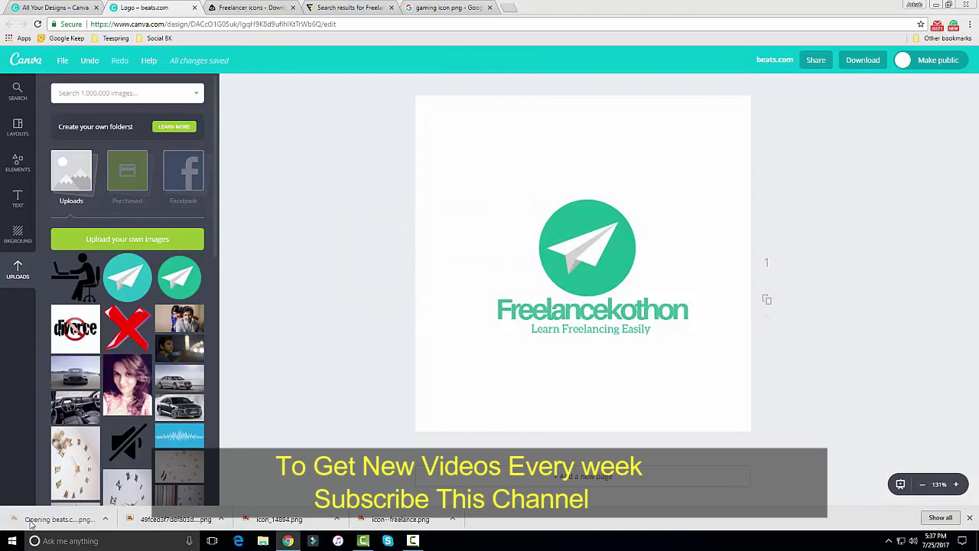
pyautogui.press('super+d')
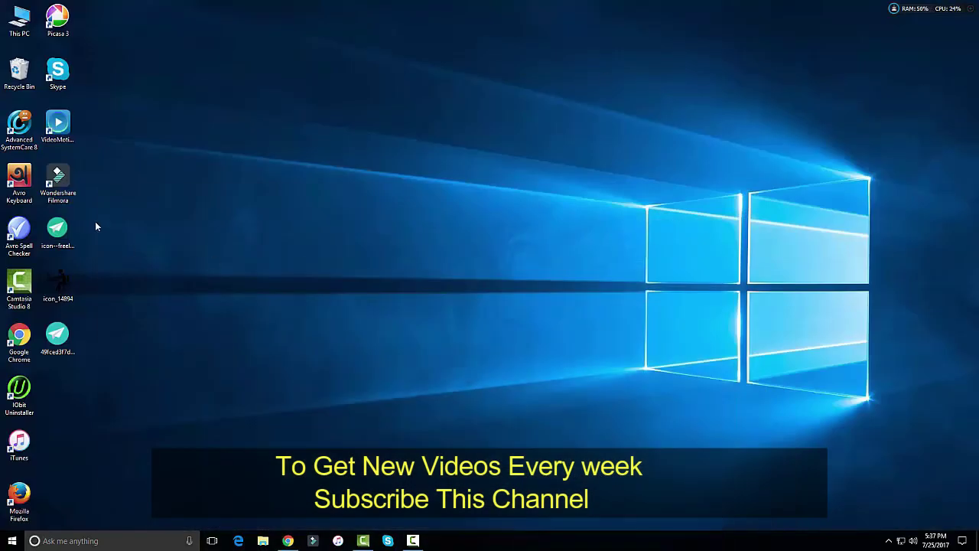
# Open beats.com from the Downloads folder in Paint via This PC
pyautogui.doubleClick(6, 25)
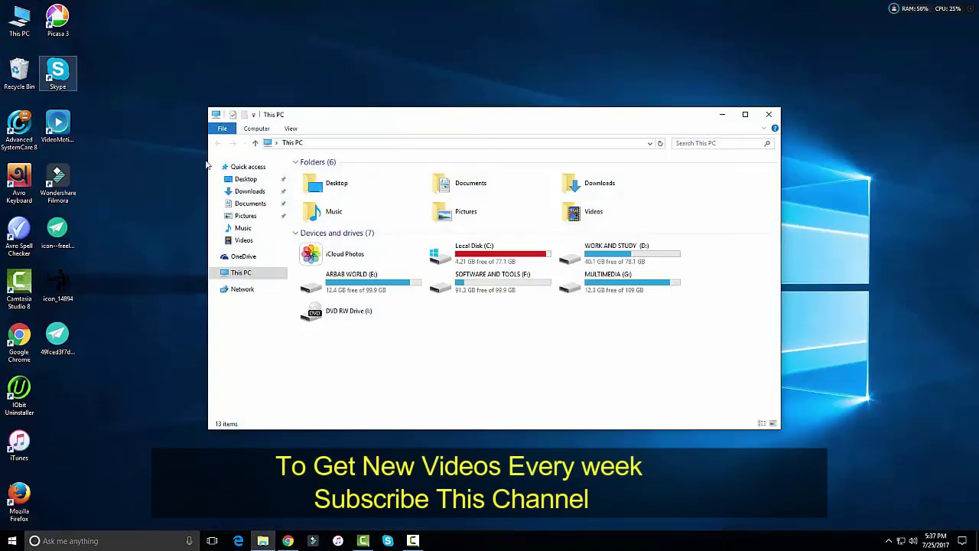
pyautogui.click(745, 114)
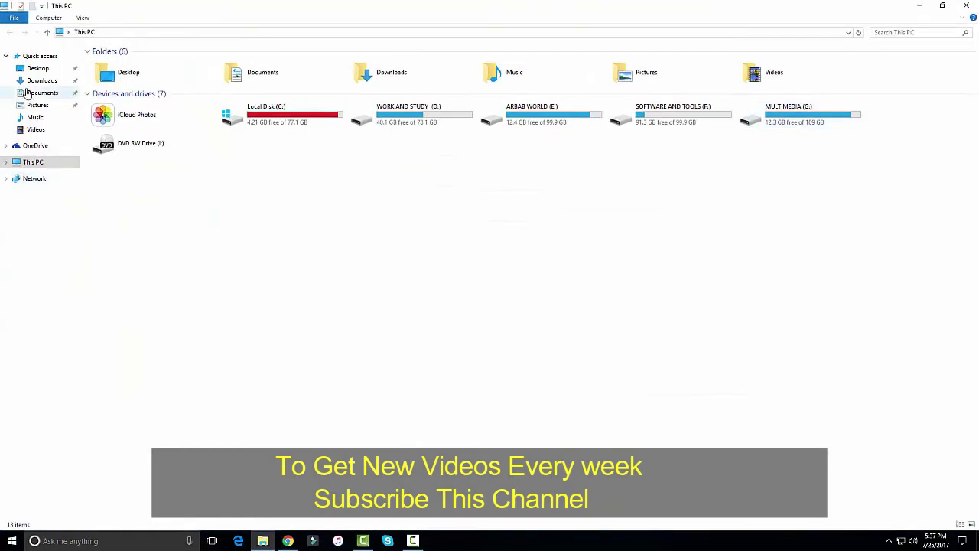
pyautogui.click(7, 162)
pyautogui.click(45, 80)
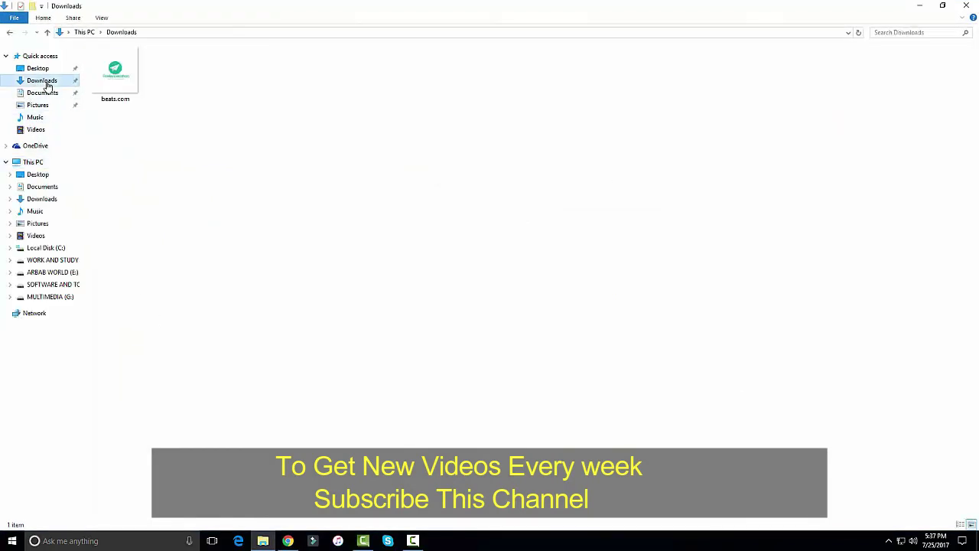
pyautogui.doubleClick(127, 79)
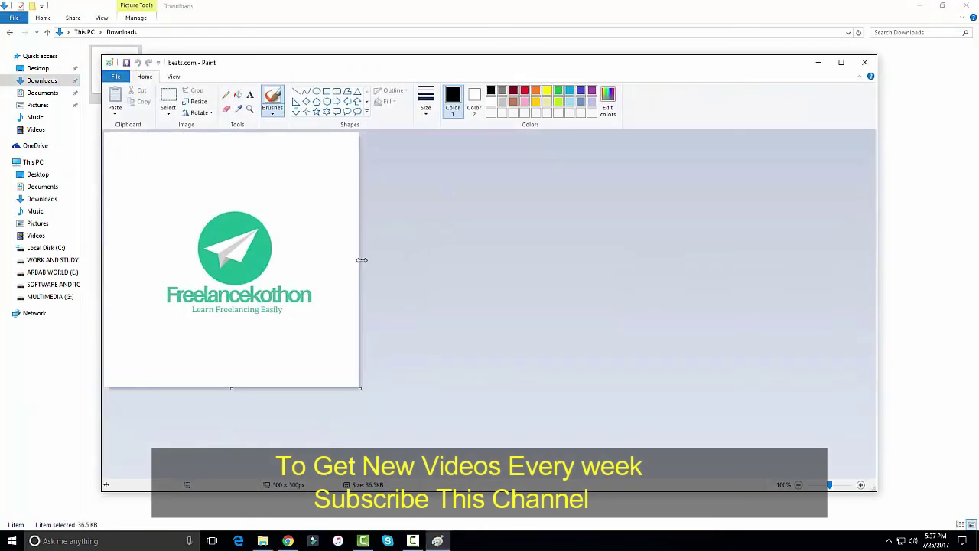
# Resize the Paint canvas around the logo and maximise the window
pyautogui.moveTo(360, 260); pyautogui.dragTo(549, 276)
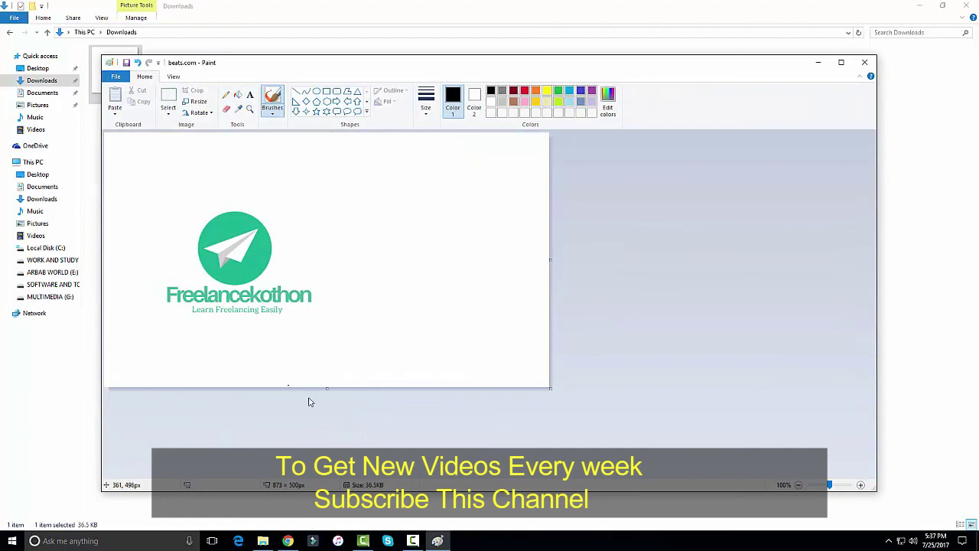
pyautogui.moveTo(328, 389); pyautogui.dragTo(328, 446)
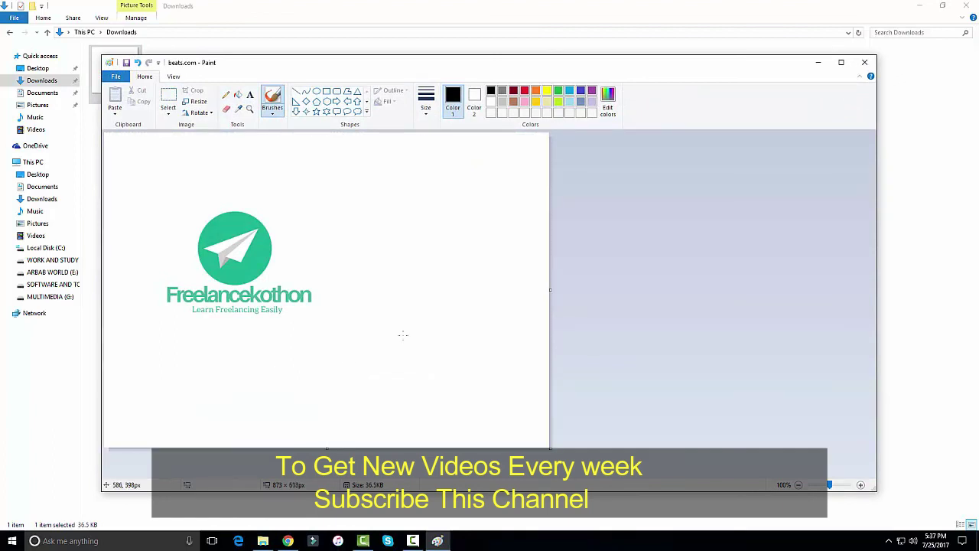
pyautogui.moveTo(549, 289); pyautogui.dragTo(401, 285)
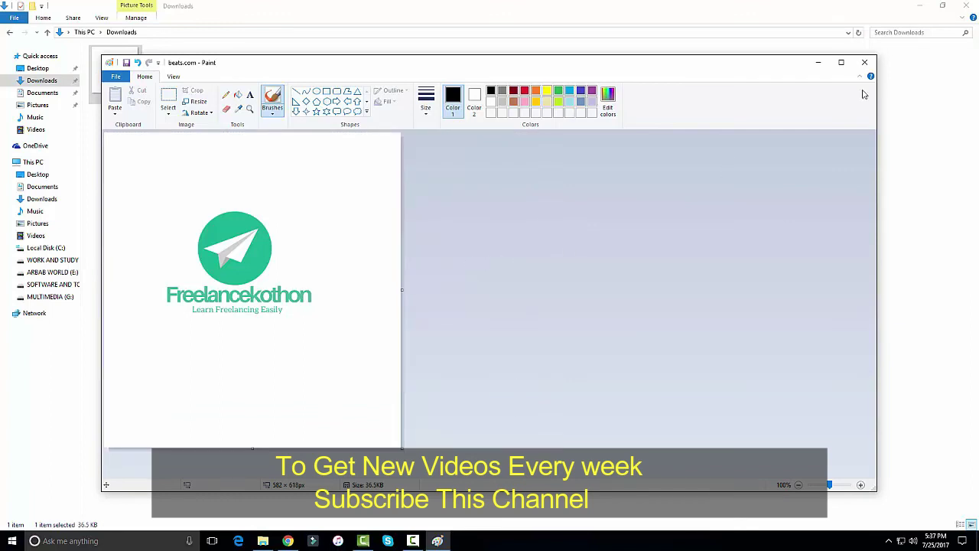
pyautogui.click(840, 62)
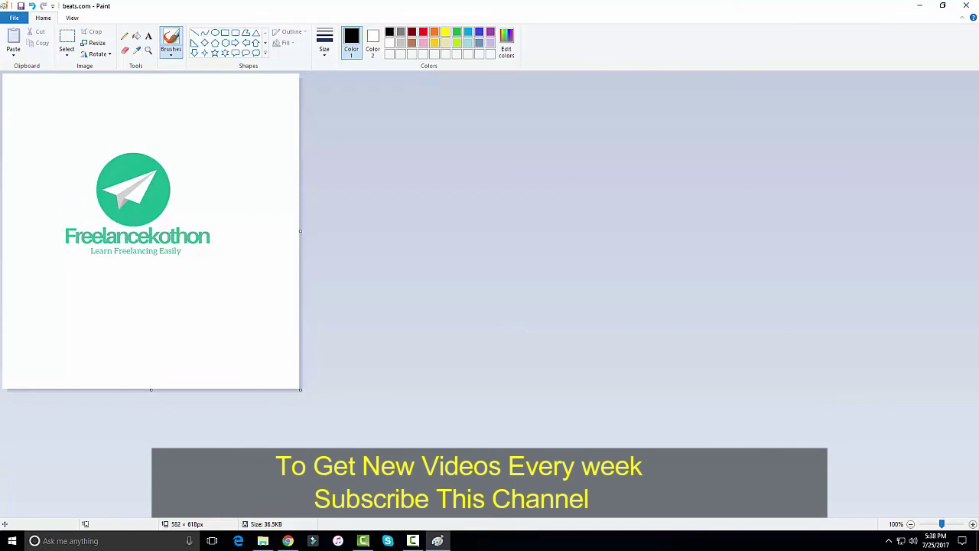
# Close Paint with Don't Save and bring the Canva design back
pyautogui.click(966, 5)
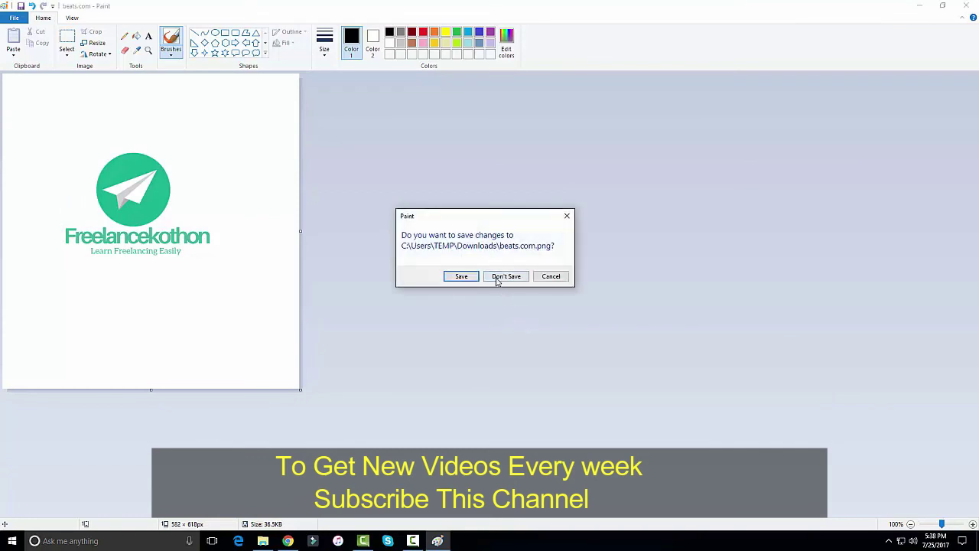
pyautogui.click(503, 277)
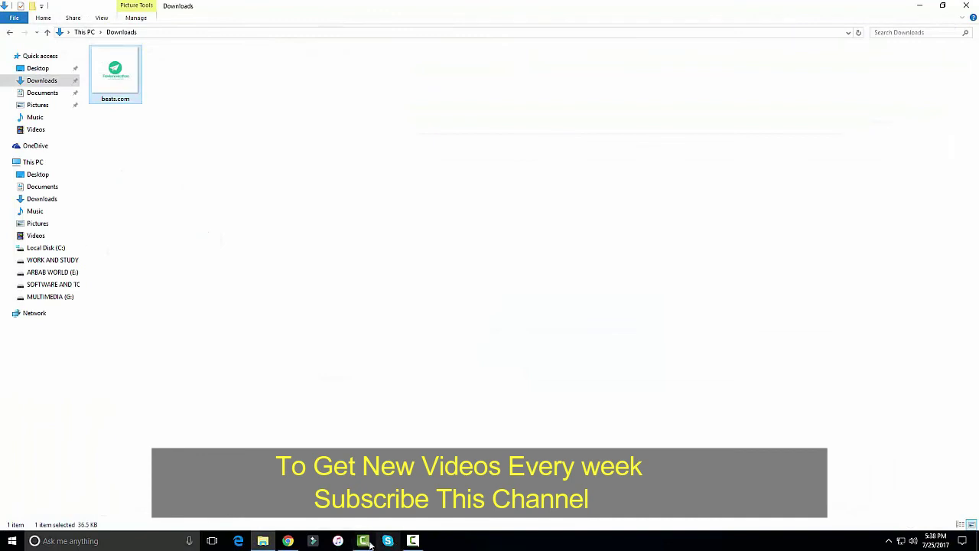
pyautogui.click(288, 541)
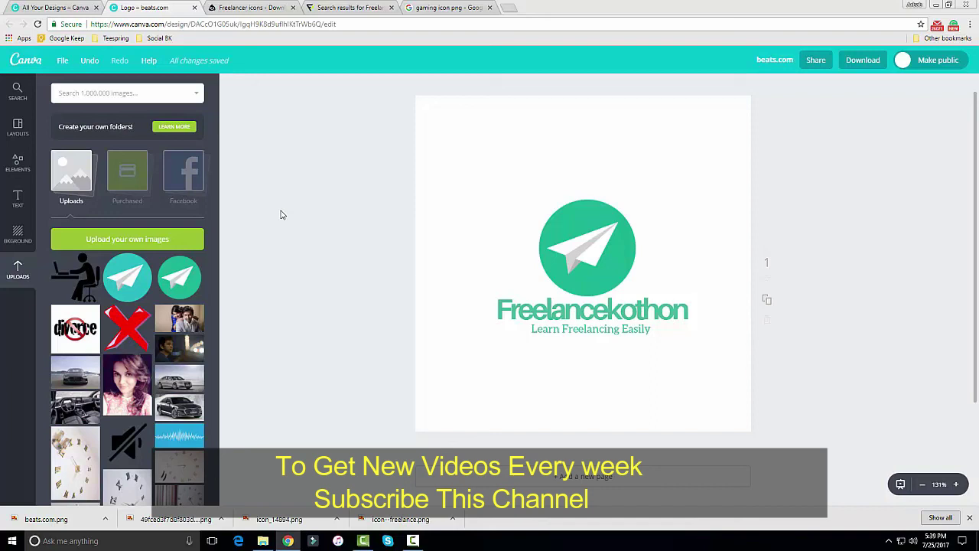
# Reload the Canva logo editor page with F5
pyautogui.press('F5')
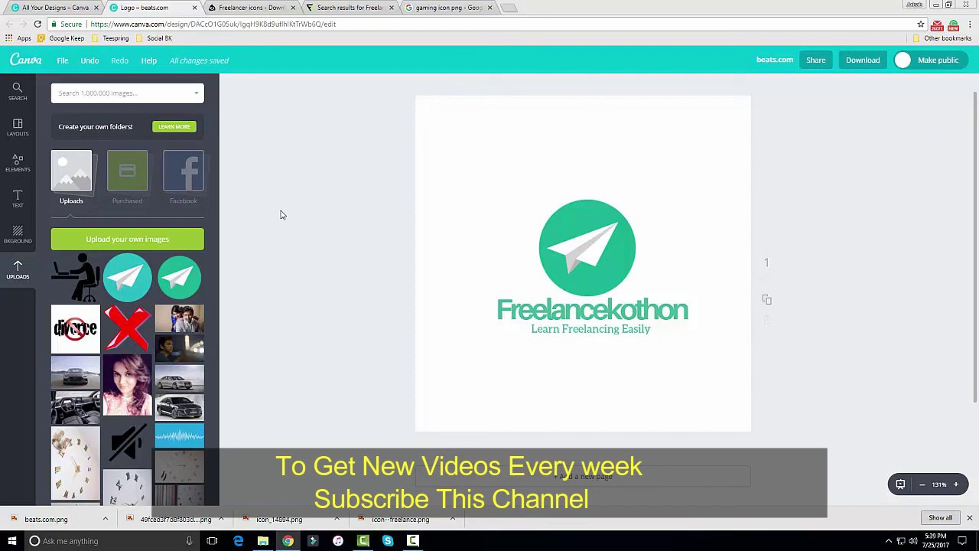